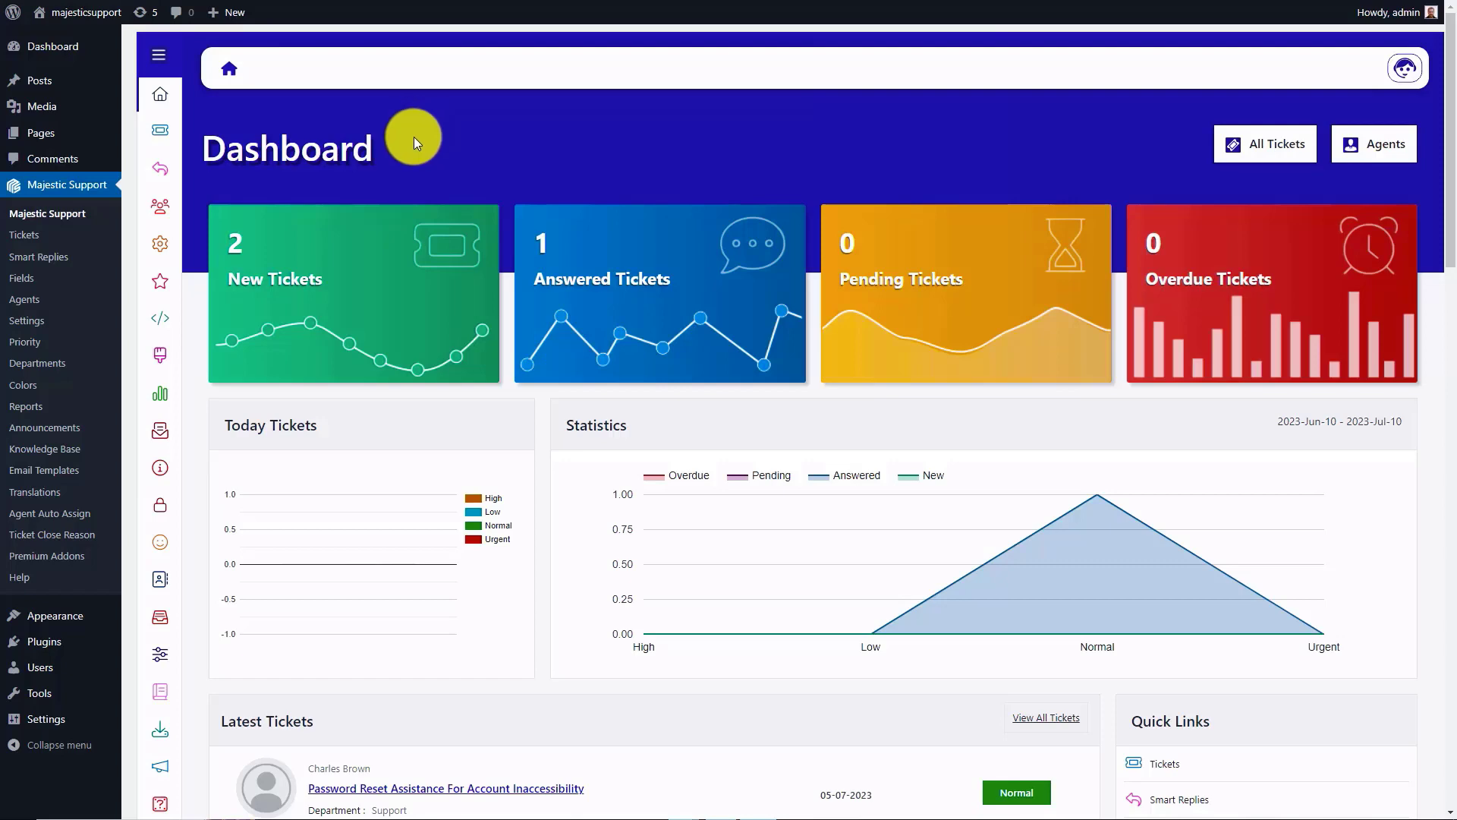
Step: Open the installed plugins list and look through the Majestic Support add-ons
{"action": "left_click", "coordinate": [49, 642]}
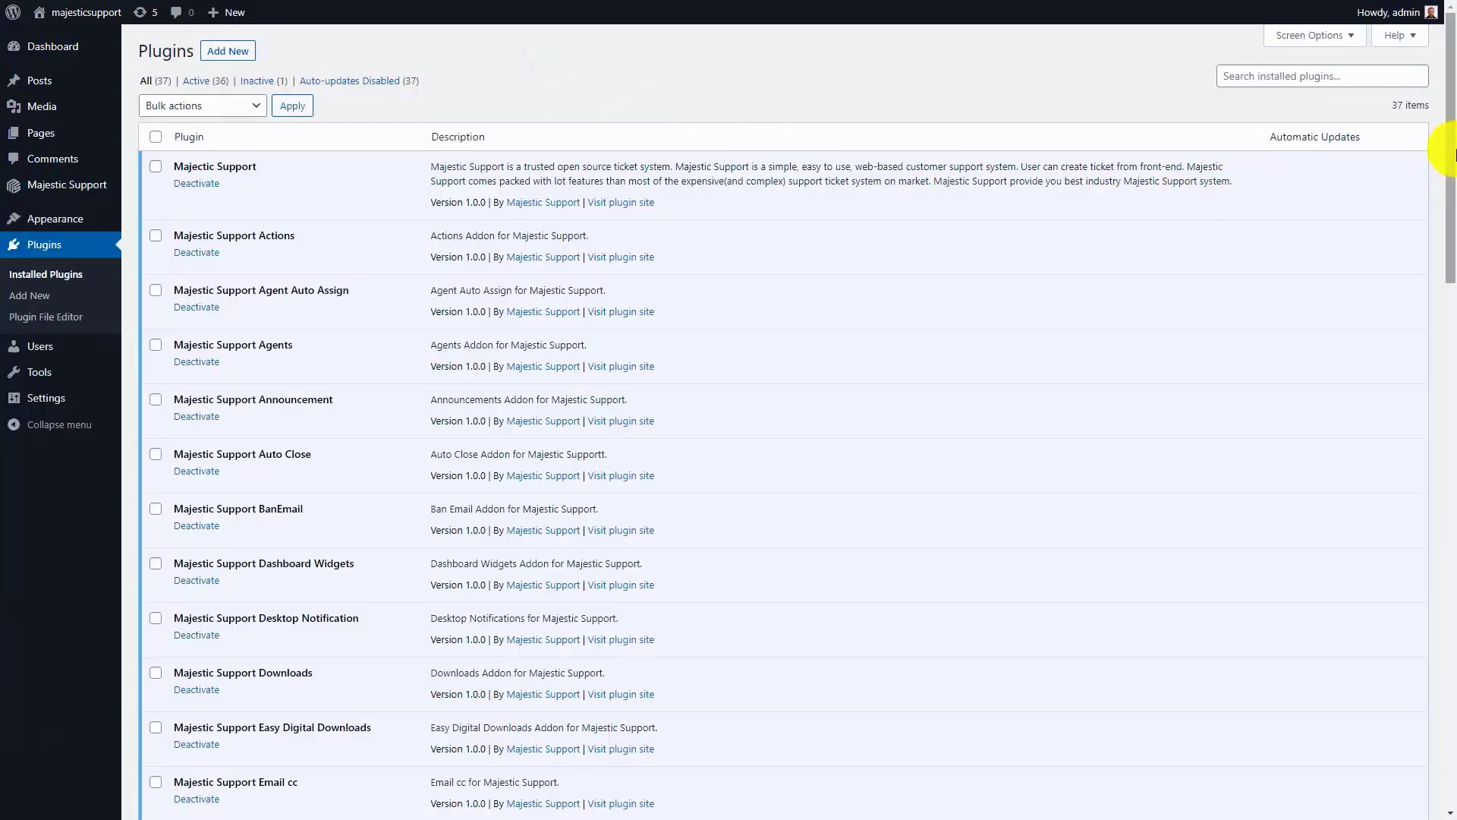
{"action": "left_click_drag", "start_coordinate": [1446, 144], "coordinate": [1451, 333]}
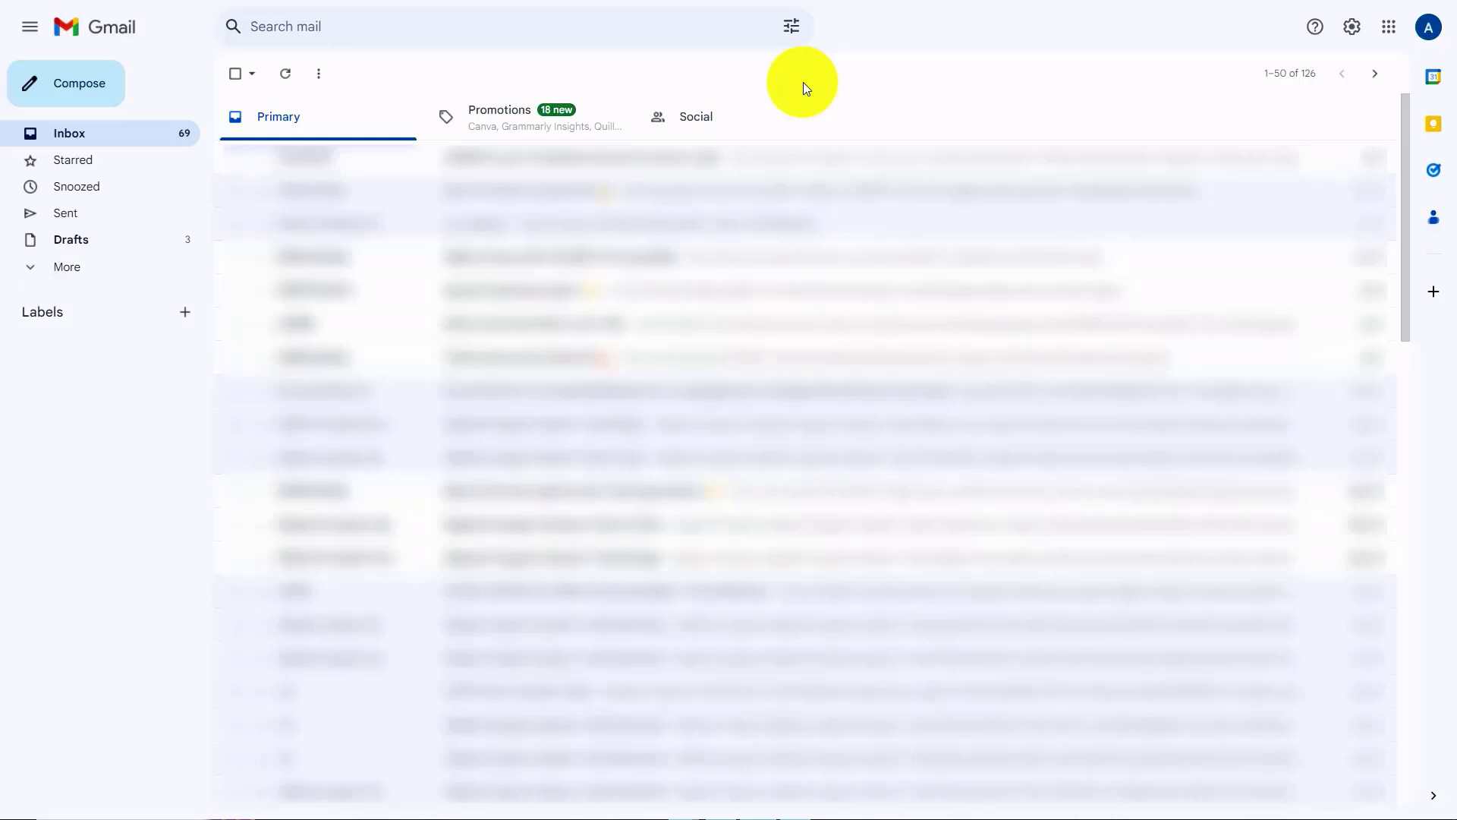
Step: In Gmail, enable IMAP access in the forwarding and POP/IMAP settings and save the changes
{"action": "left_click", "coordinate": [1352, 27]}
{"action": "left_click", "coordinate": [1308, 112]}
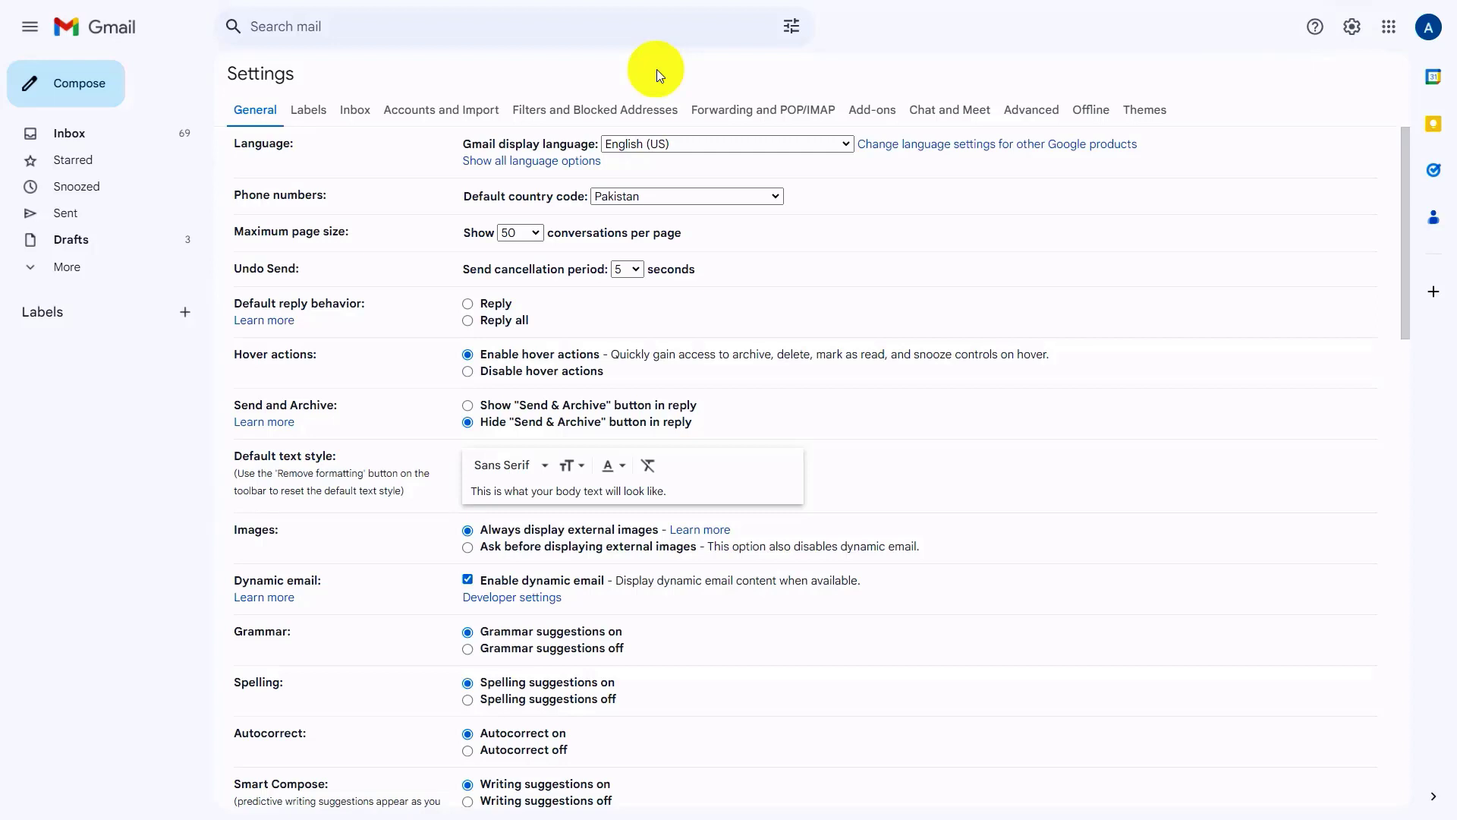
{"action": "left_click", "coordinate": [747, 108]}
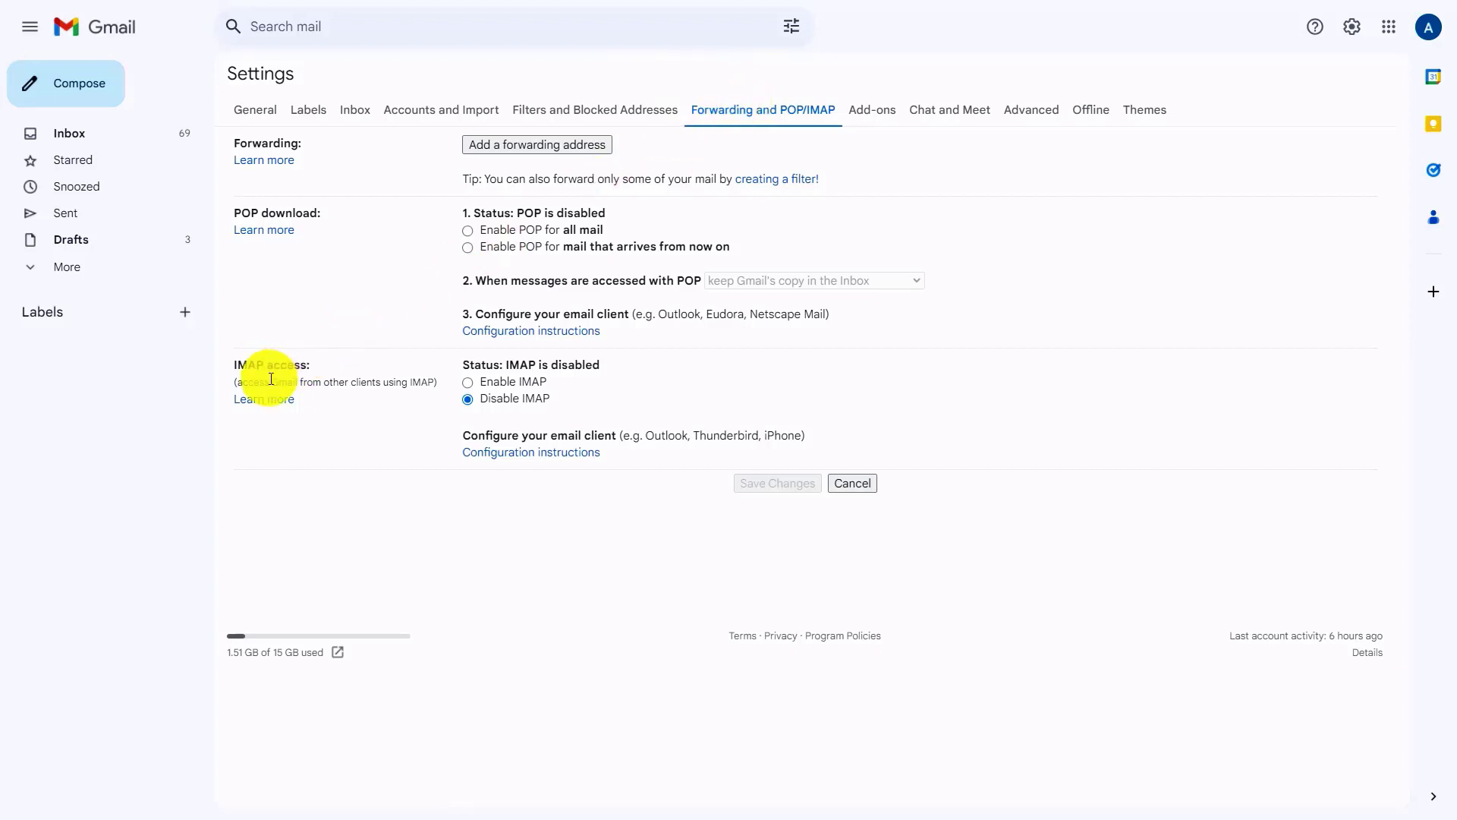
{"action": "left_click", "coordinate": [468, 382]}
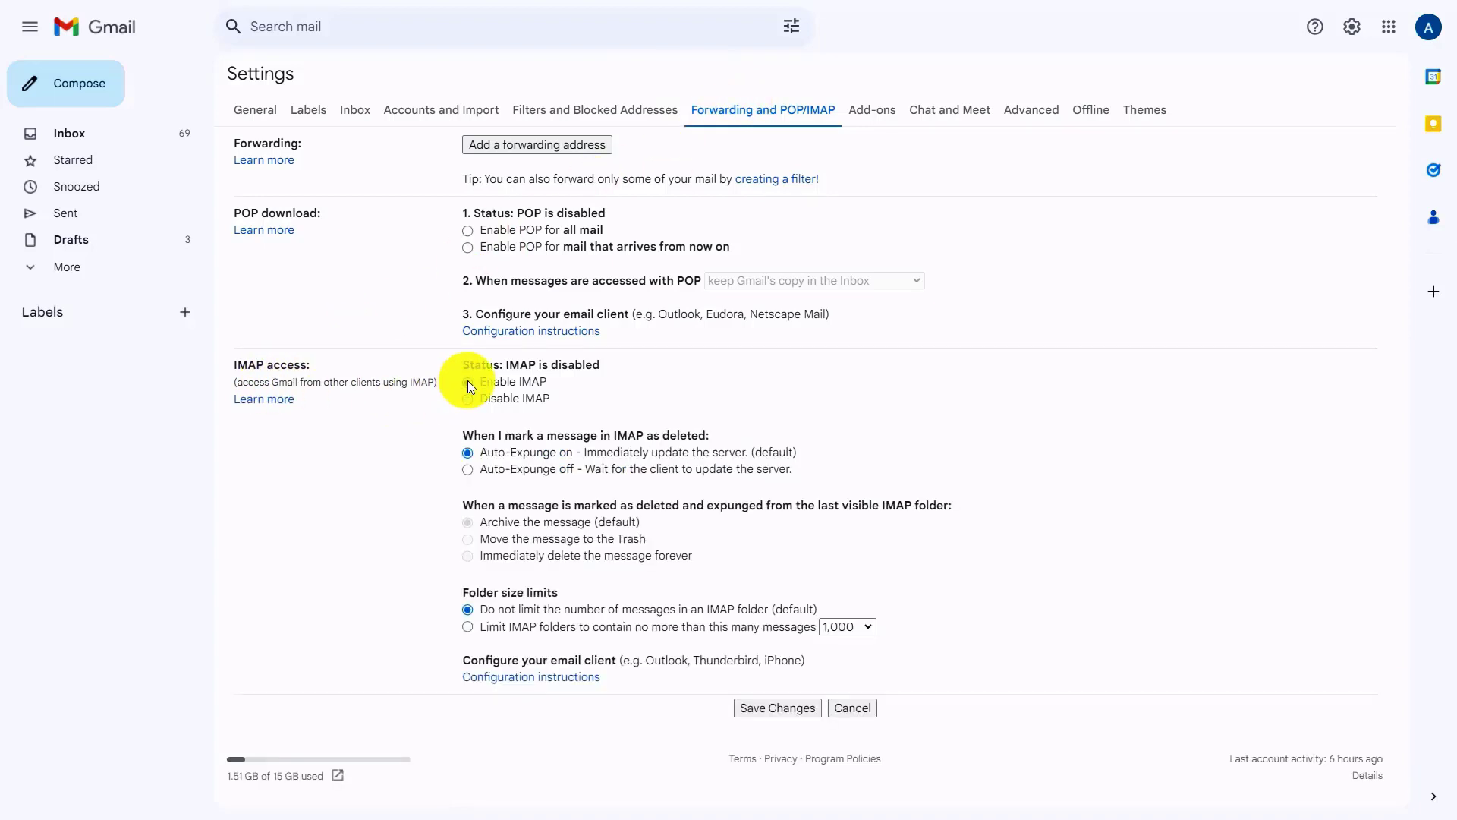
{"action": "left_click", "coordinate": [771, 708]}
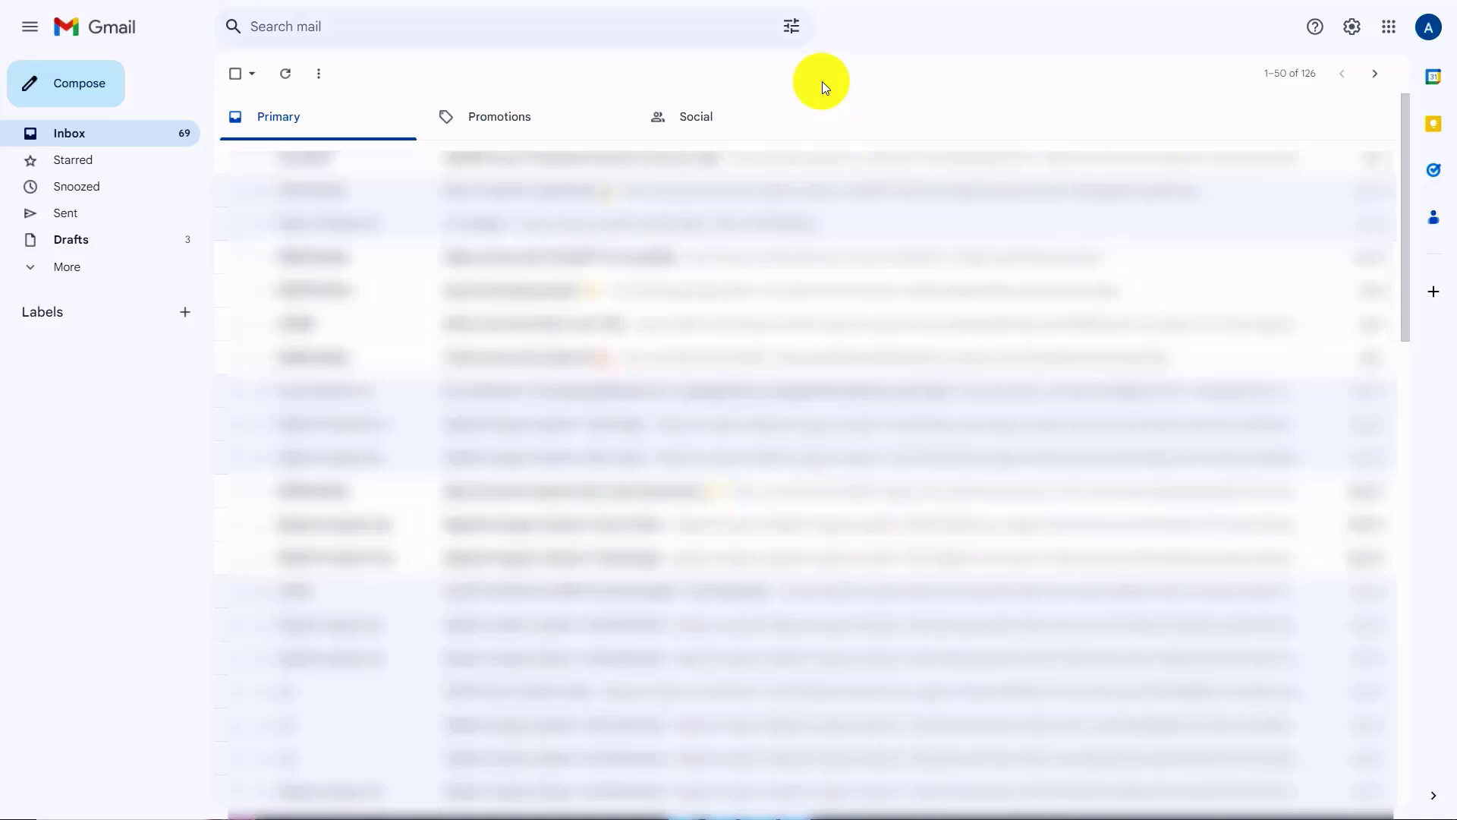
Step: Start the 2-Step Verification setup in the Google Account security settings, verifying with the account password
{"action": "left_click", "coordinate": [1428, 27]}
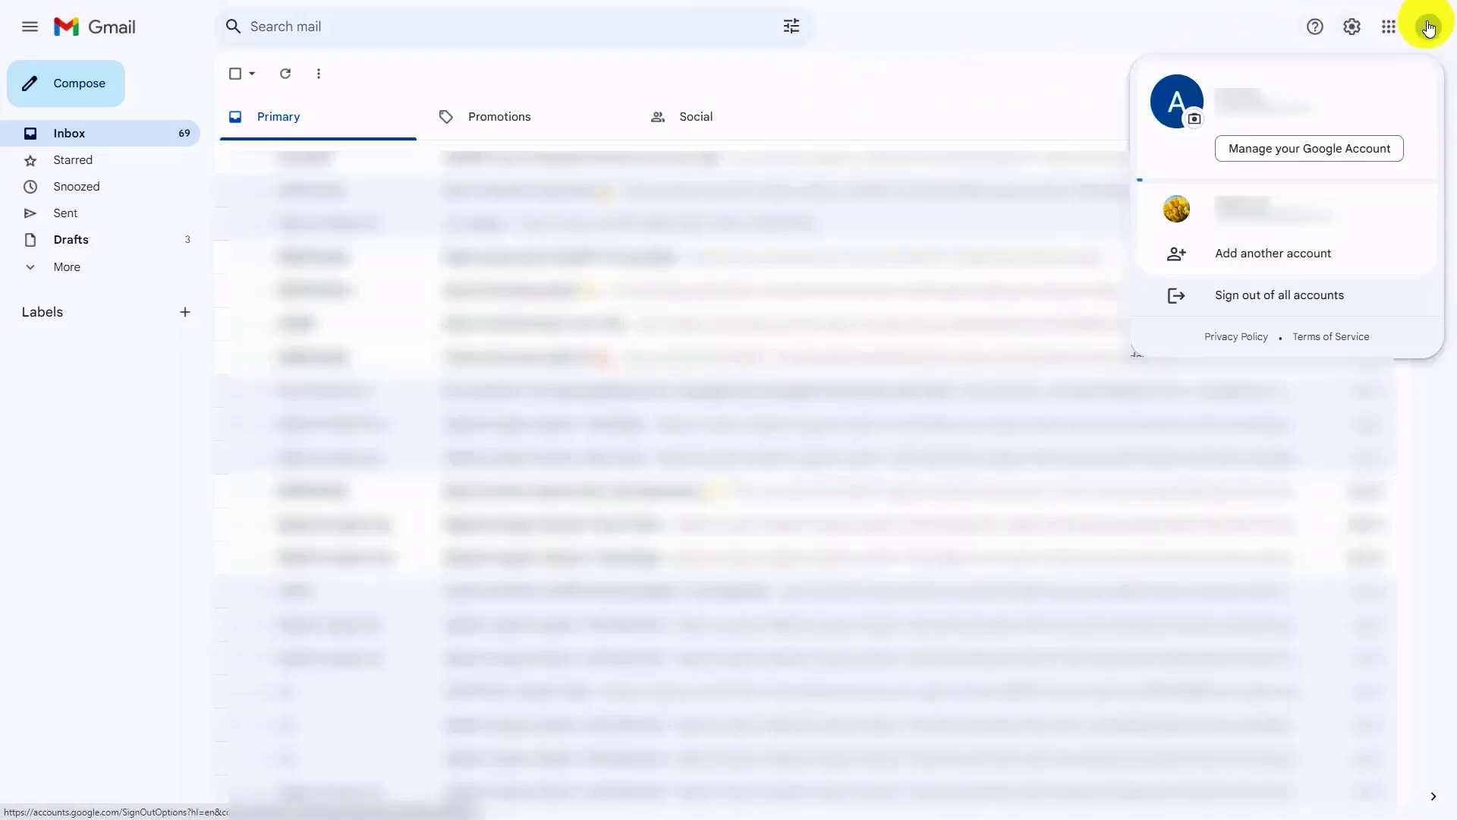
{"action": "left_click", "coordinate": [1275, 150]}
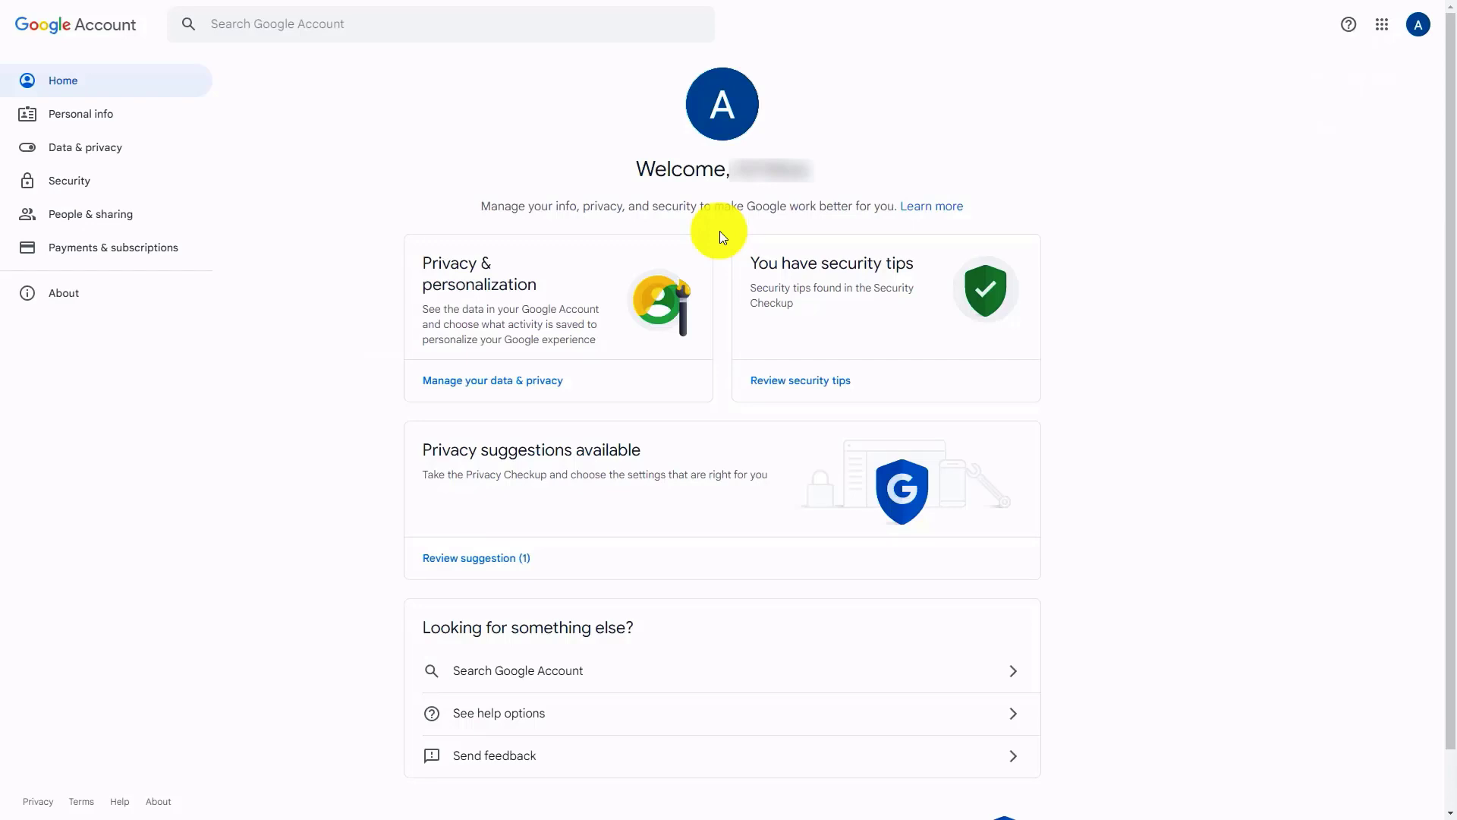
{"action": "left_click", "coordinate": [58, 180]}
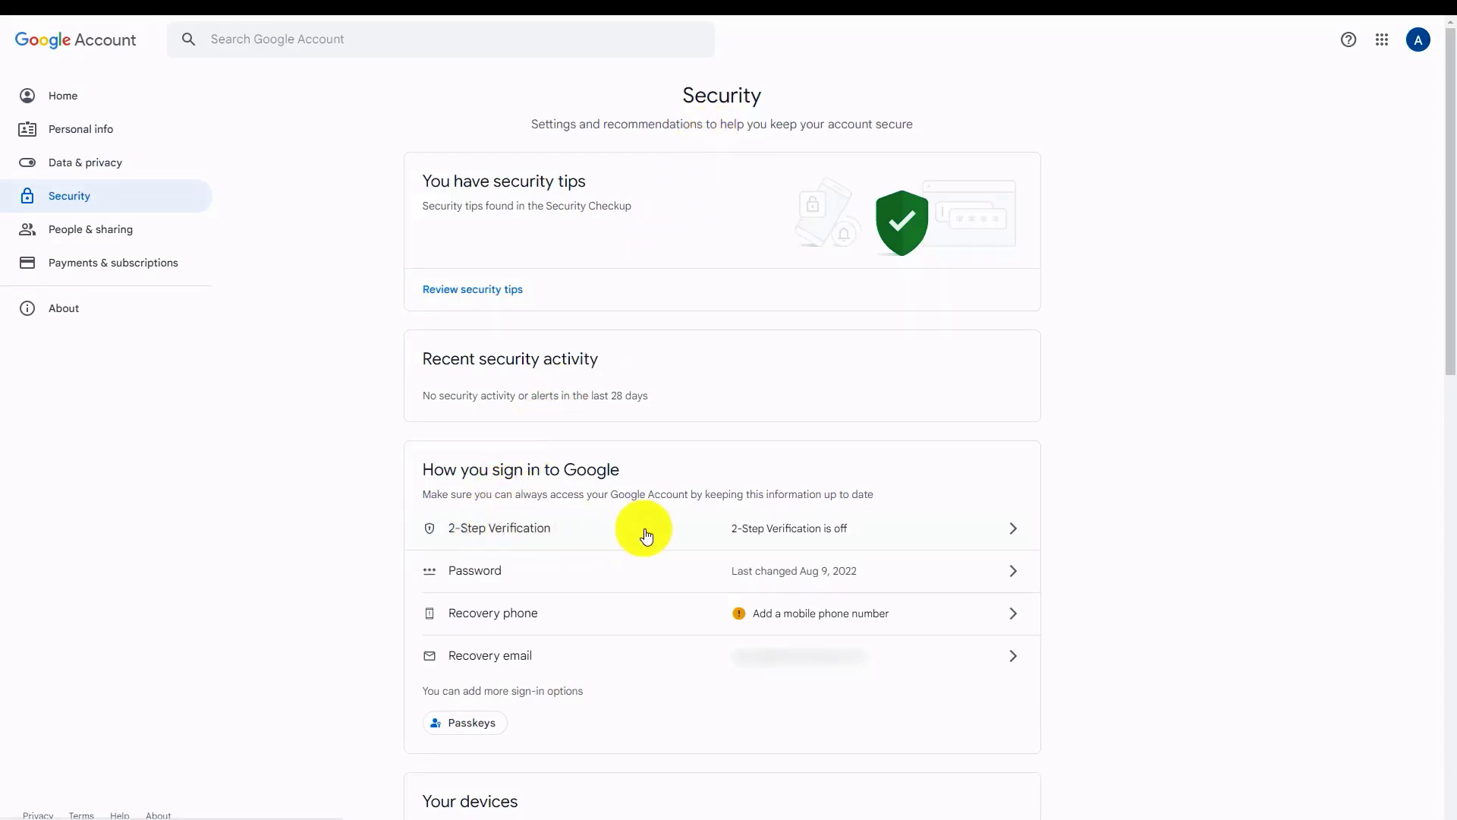
{"action": "left_click", "coordinate": [770, 526]}
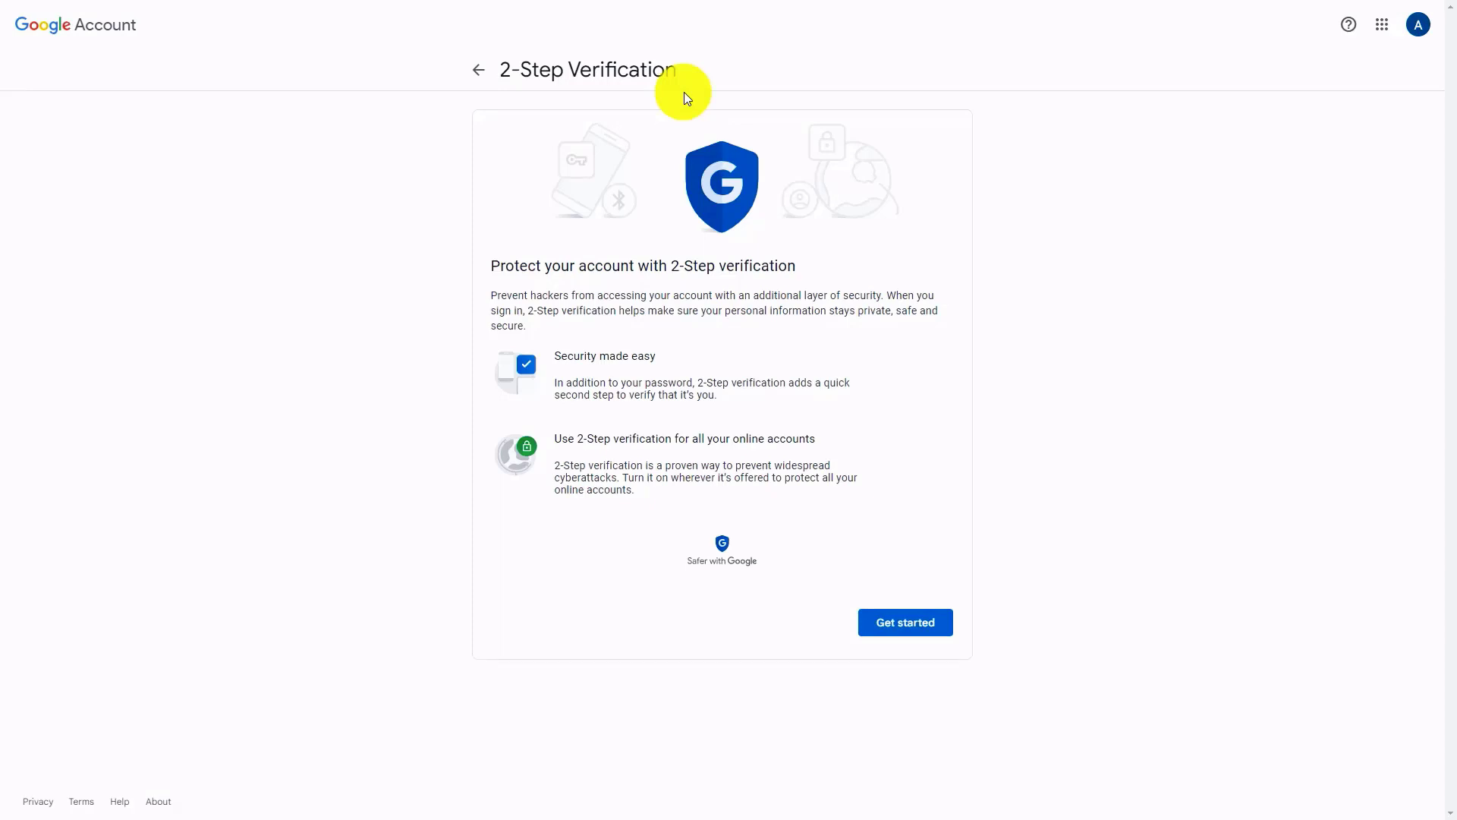
{"action": "left_click", "coordinate": [907, 626]}
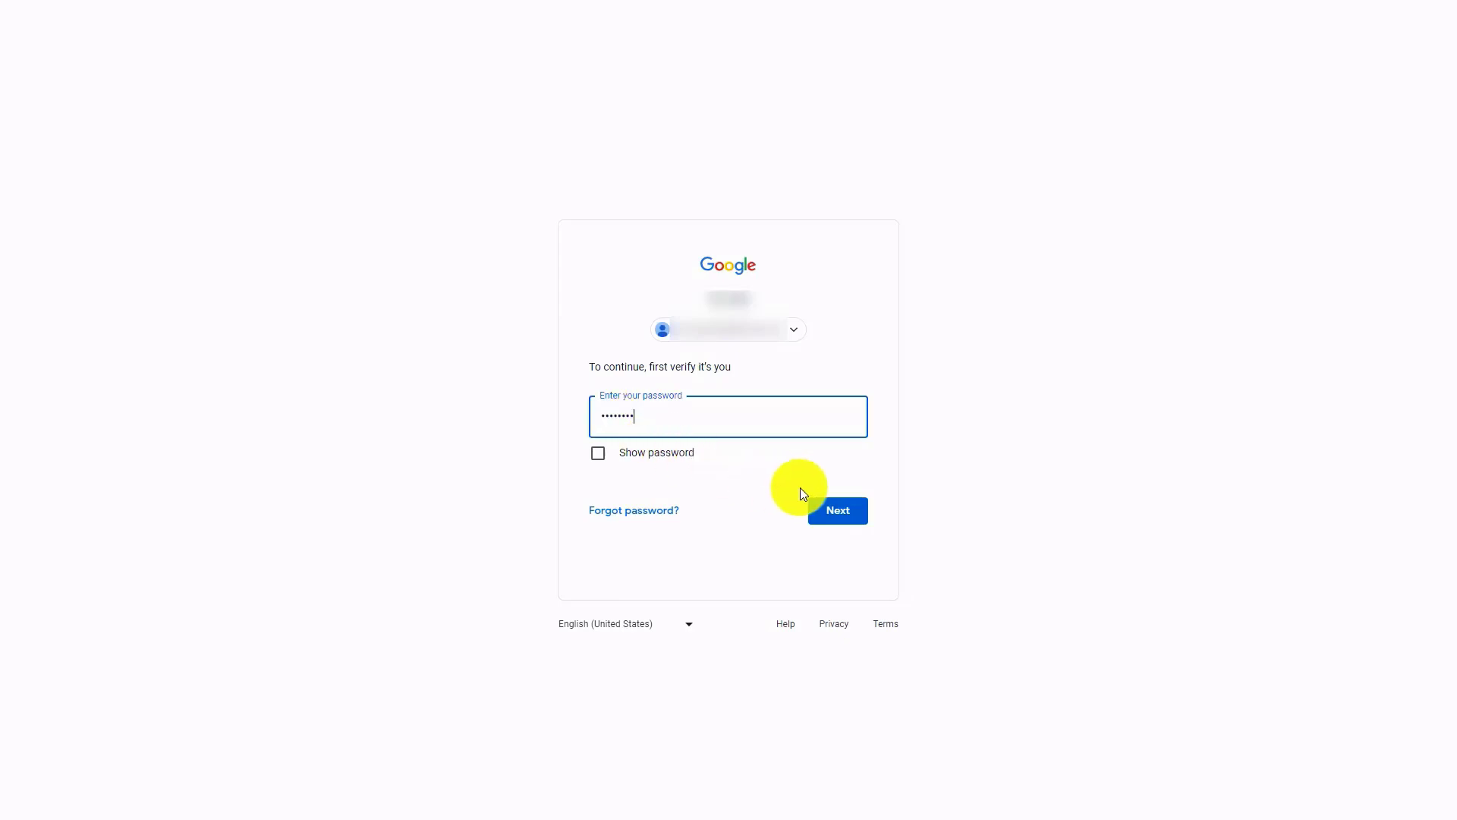
{"action": "left_click", "coordinate": [833, 511]}
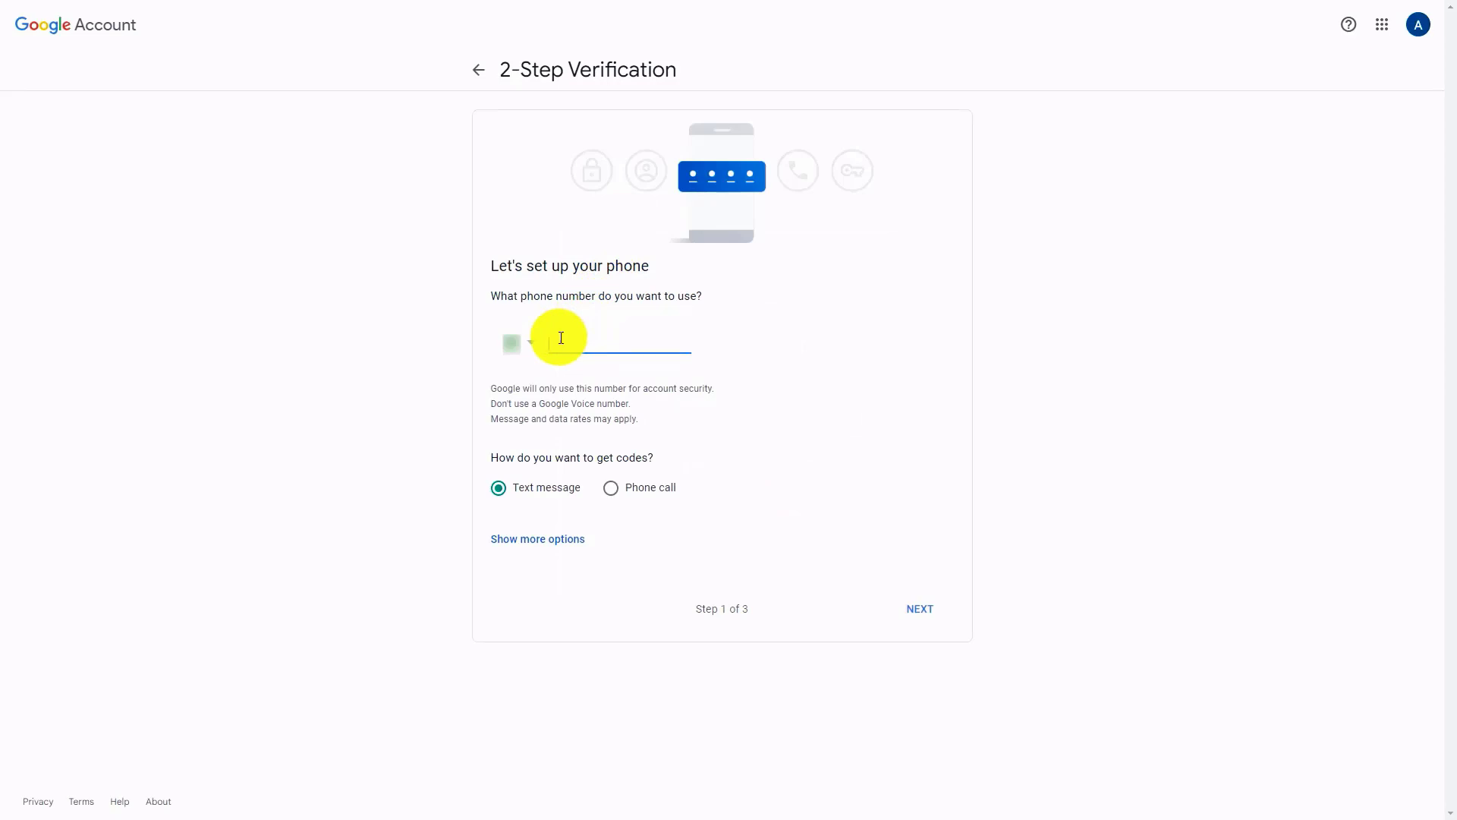
Step: Enter the phone number for text-message codes, confirm it with the verification code and turn on 2-Step Verification
{"action": "key", "text": "ctrl+v"}
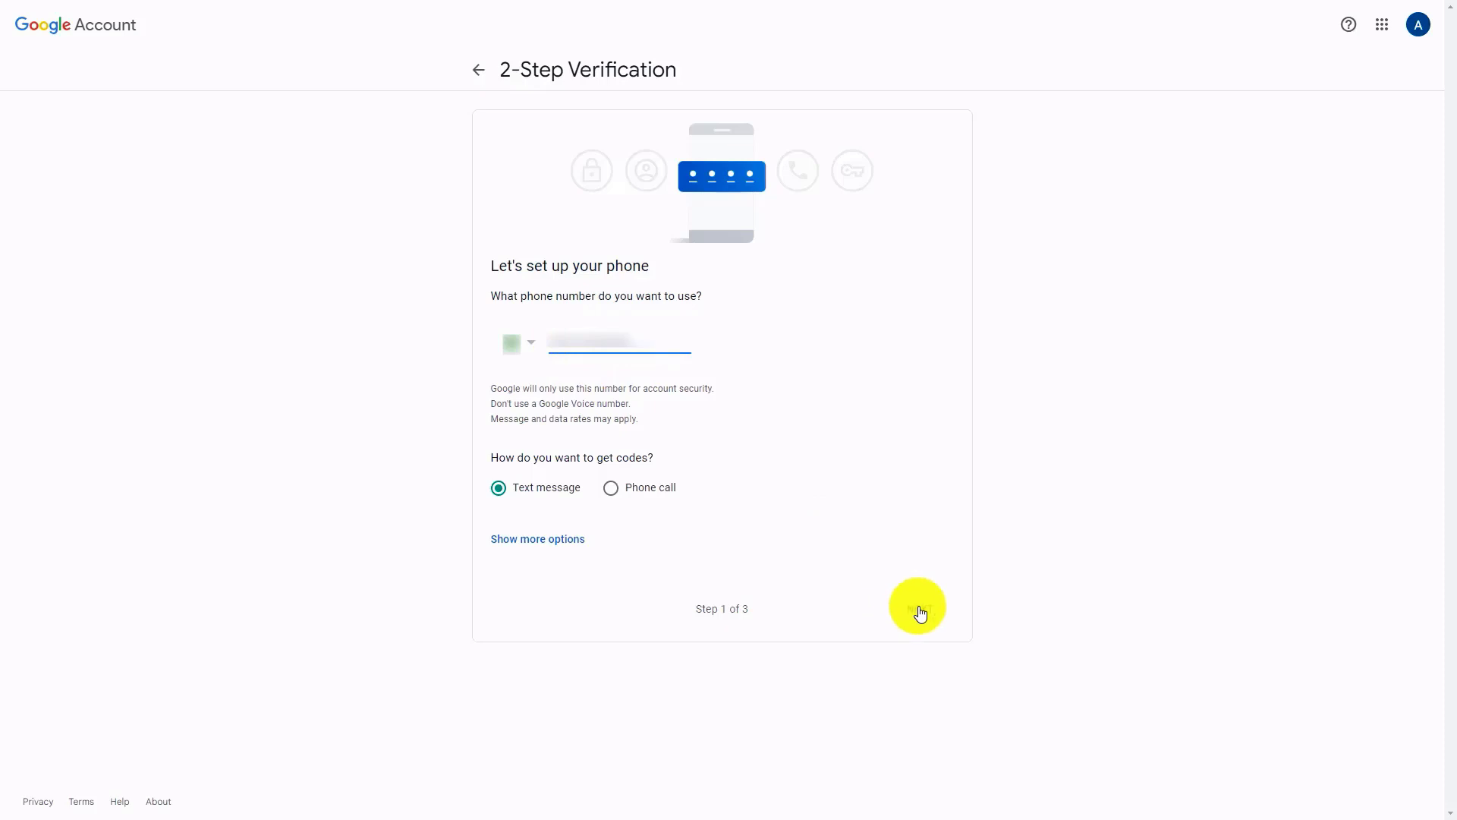
{"action": "left_click", "coordinate": [920, 610]}
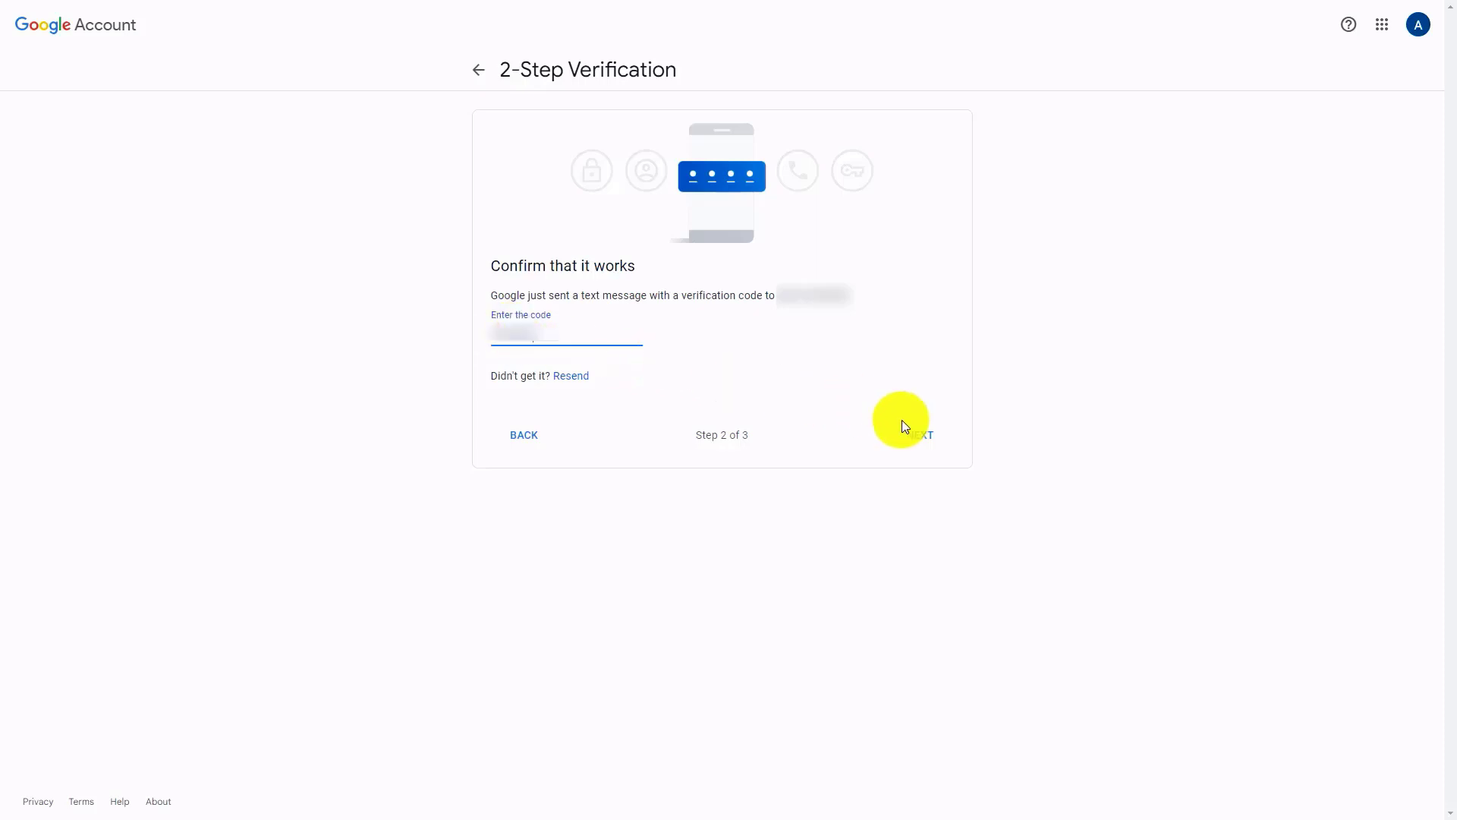
{"action": "left_click", "coordinate": [918, 434]}
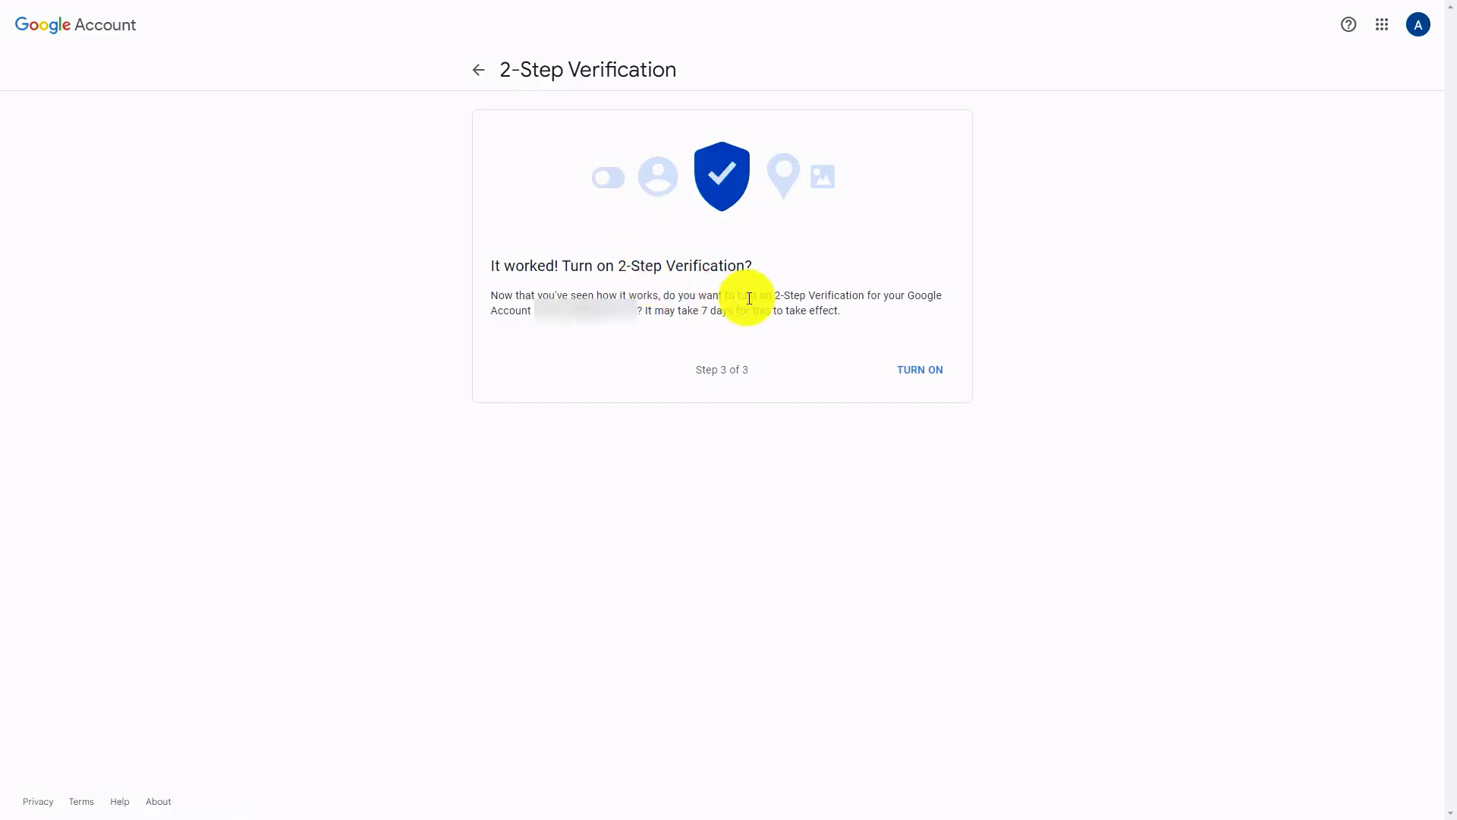
{"action": "left_click", "coordinate": [918, 368]}
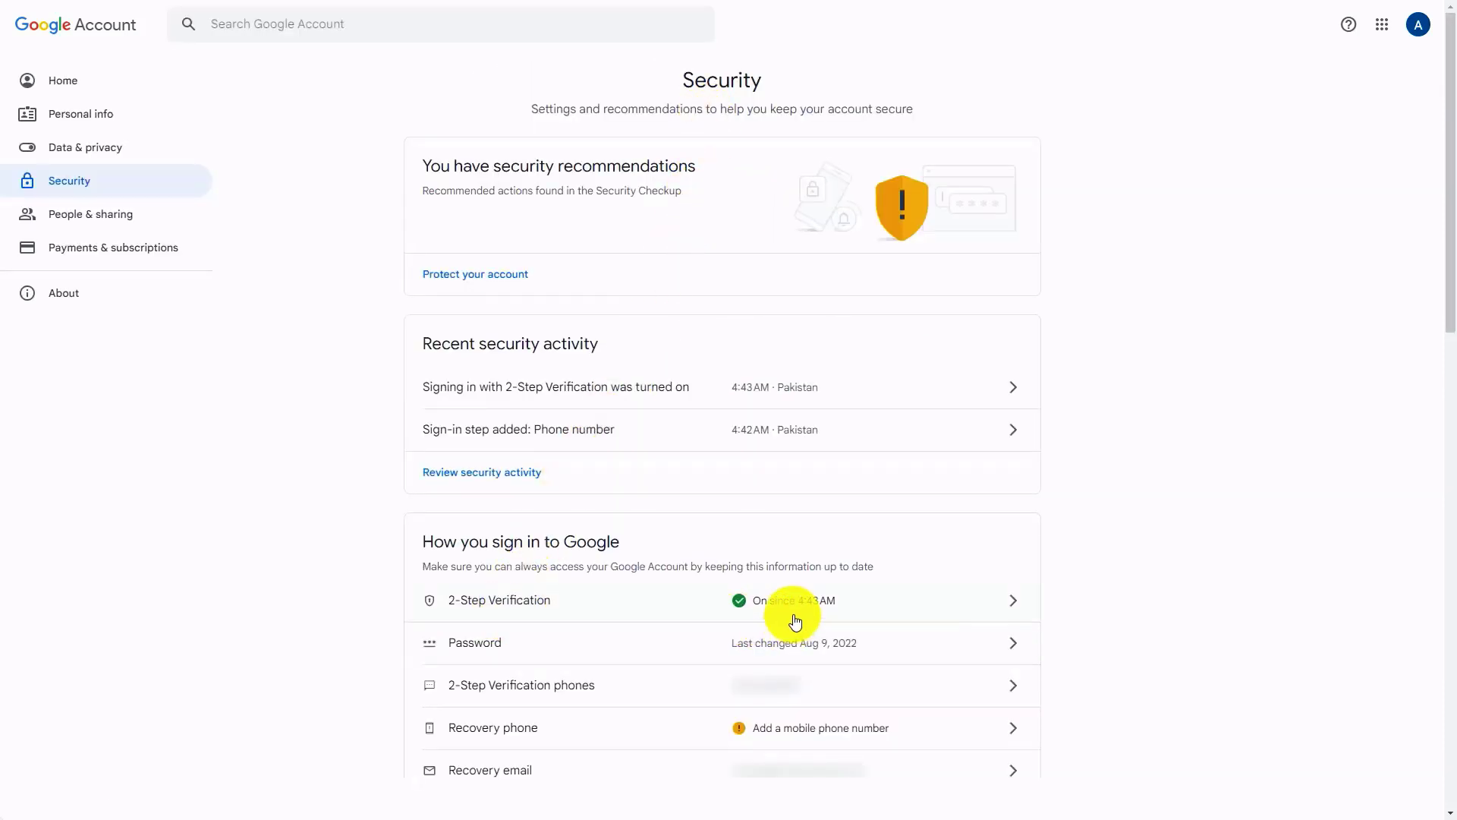
Step: Open the App passwords page from the Google Account's 2-Step Verification settings
{"action": "key", "text": "Tab"}
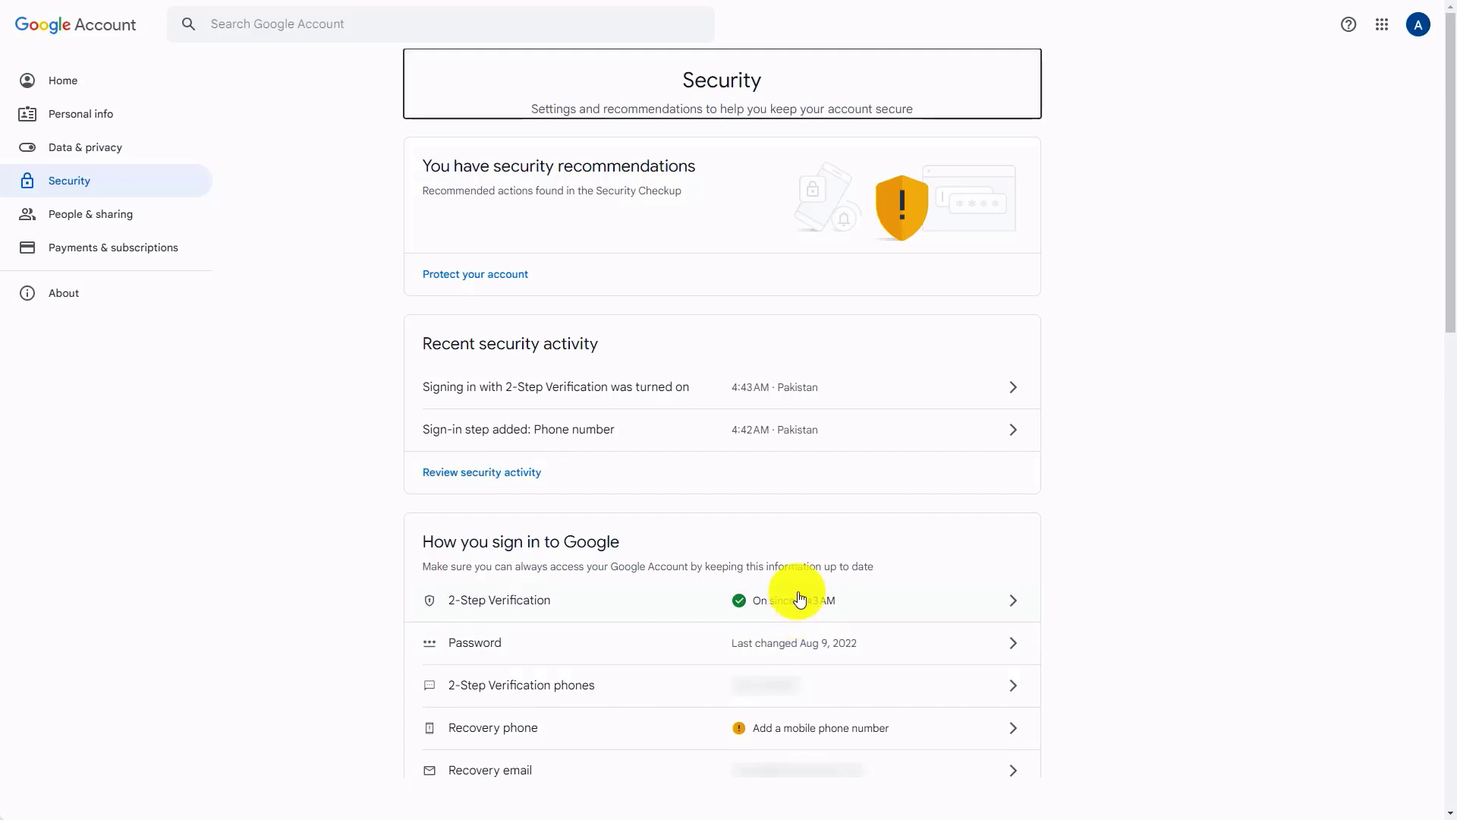
{"action": "left_click", "coordinate": [800, 599]}
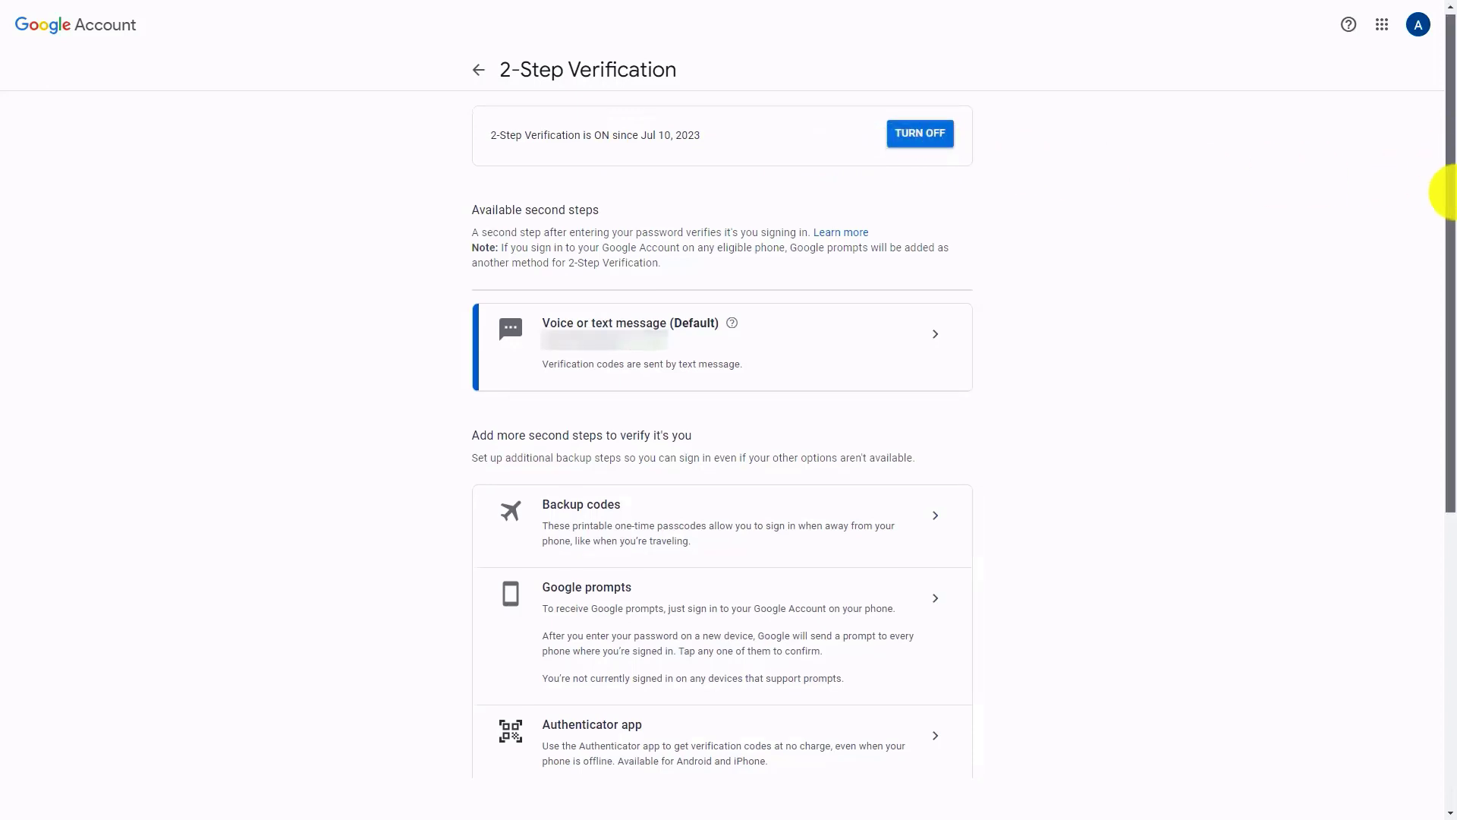
{"action": "left_click_drag", "start_coordinate": [1442, 192], "coordinate": [1444, 456]}
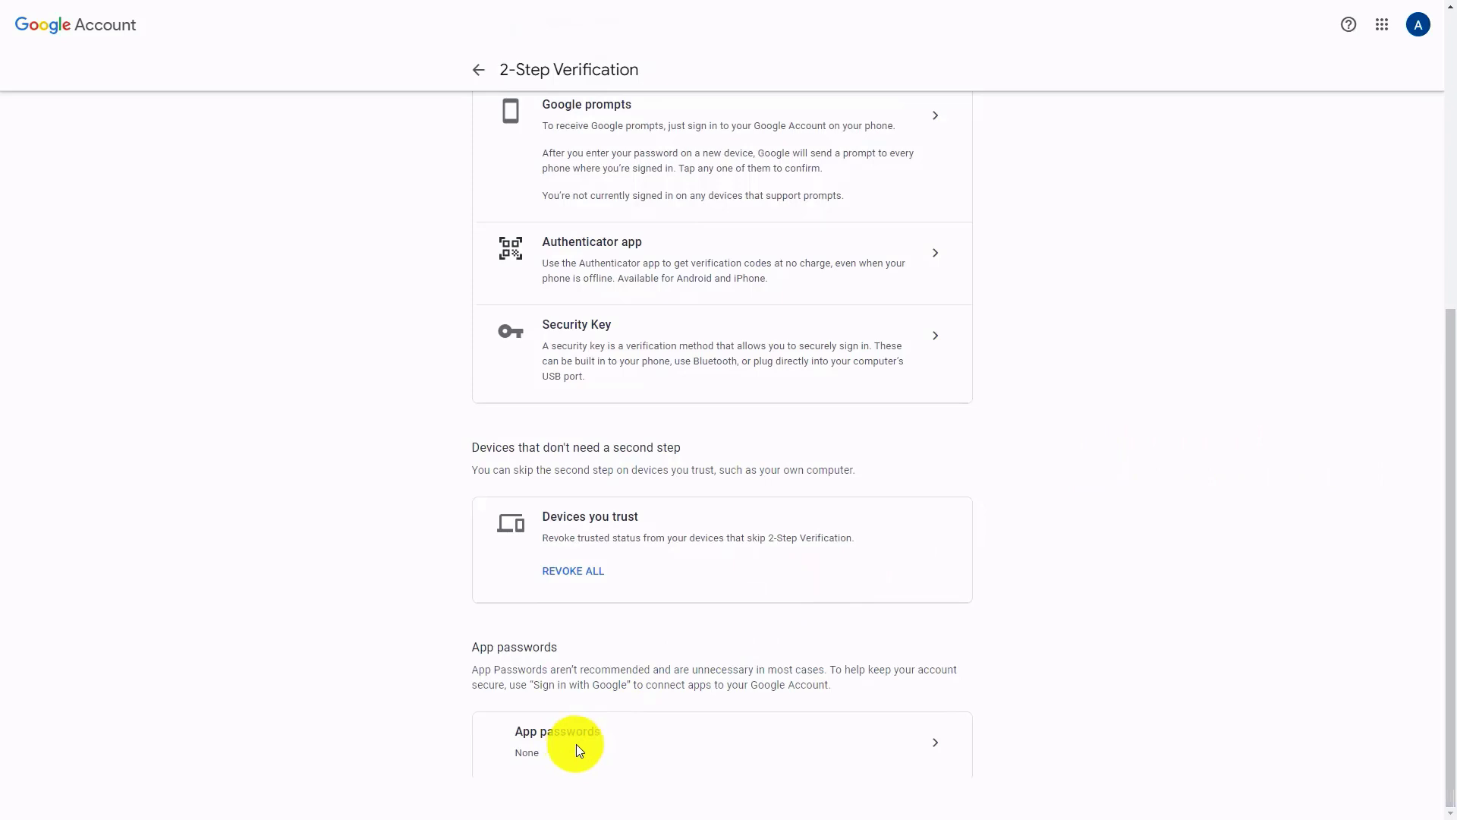
{"action": "left_click", "coordinate": [926, 753]}
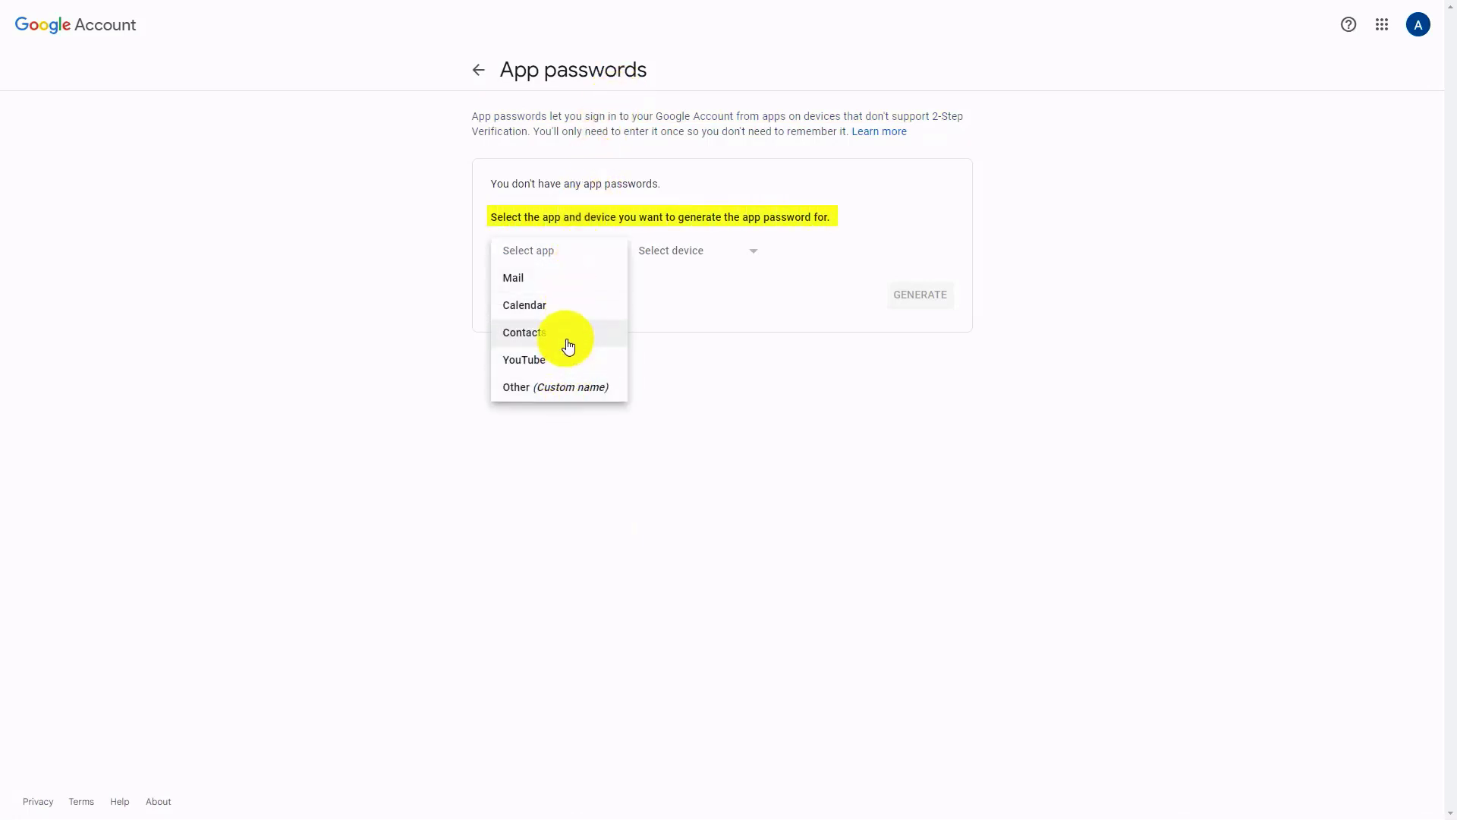
Step: Generate an app password for Mail on a Windows Computer, then return to the 2-Step Verification settings
{"action": "left_click", "coordinate": [569, 281]}
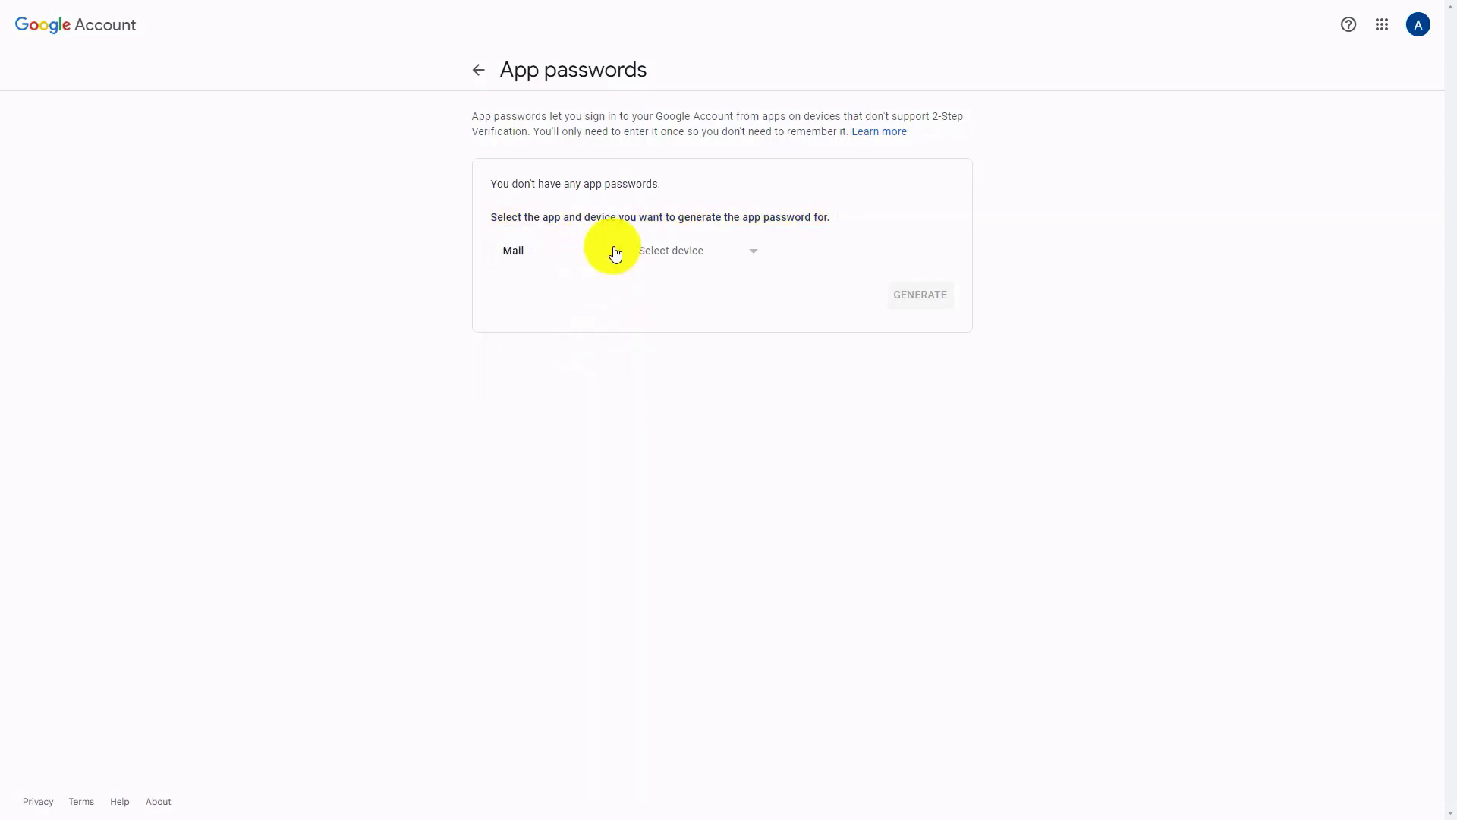
{"action": "left_click", "coordinate": [717, 250]}
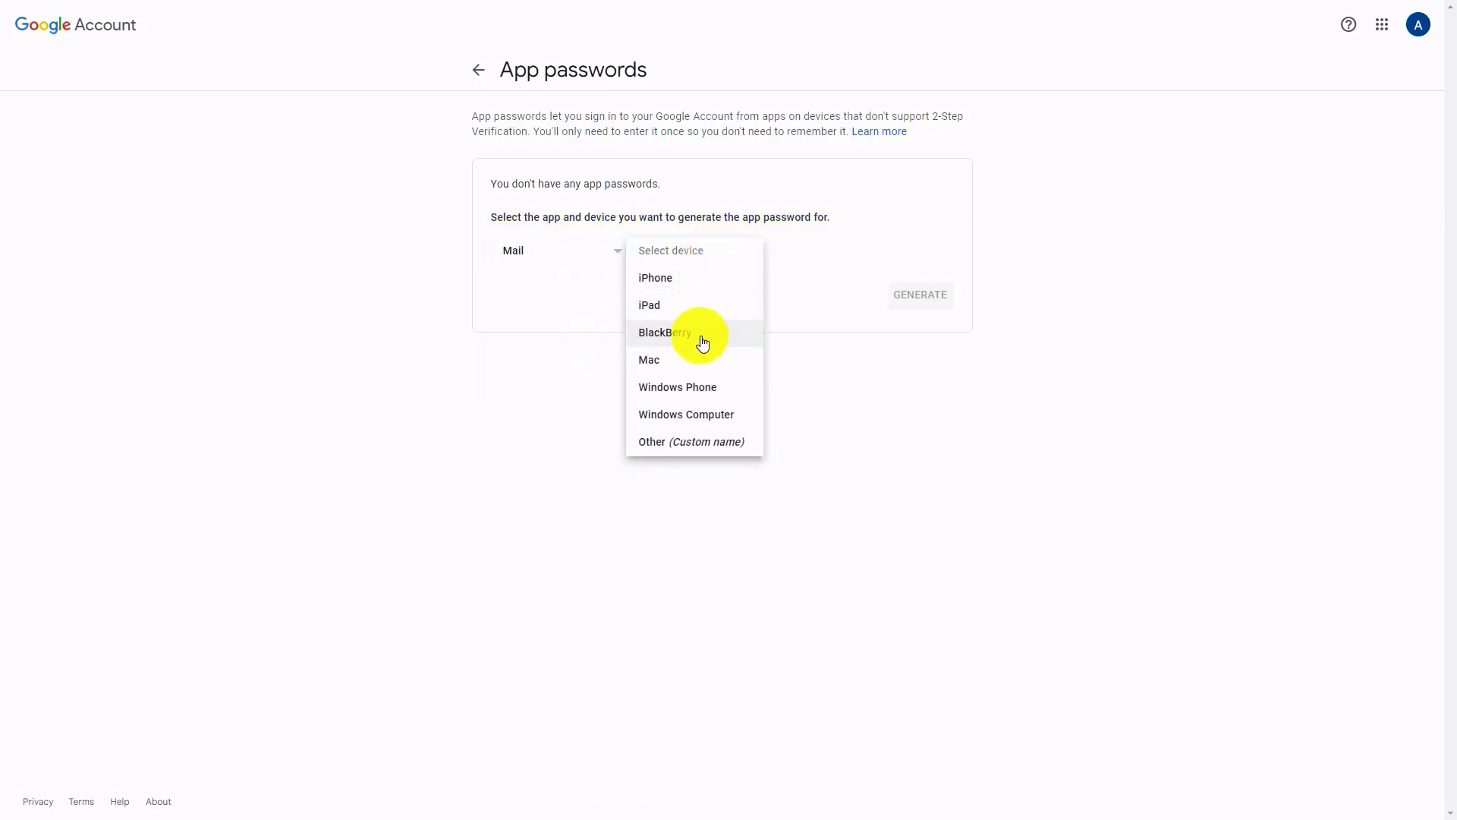
{"action": "left_click", "coordinate": [703, 416]}
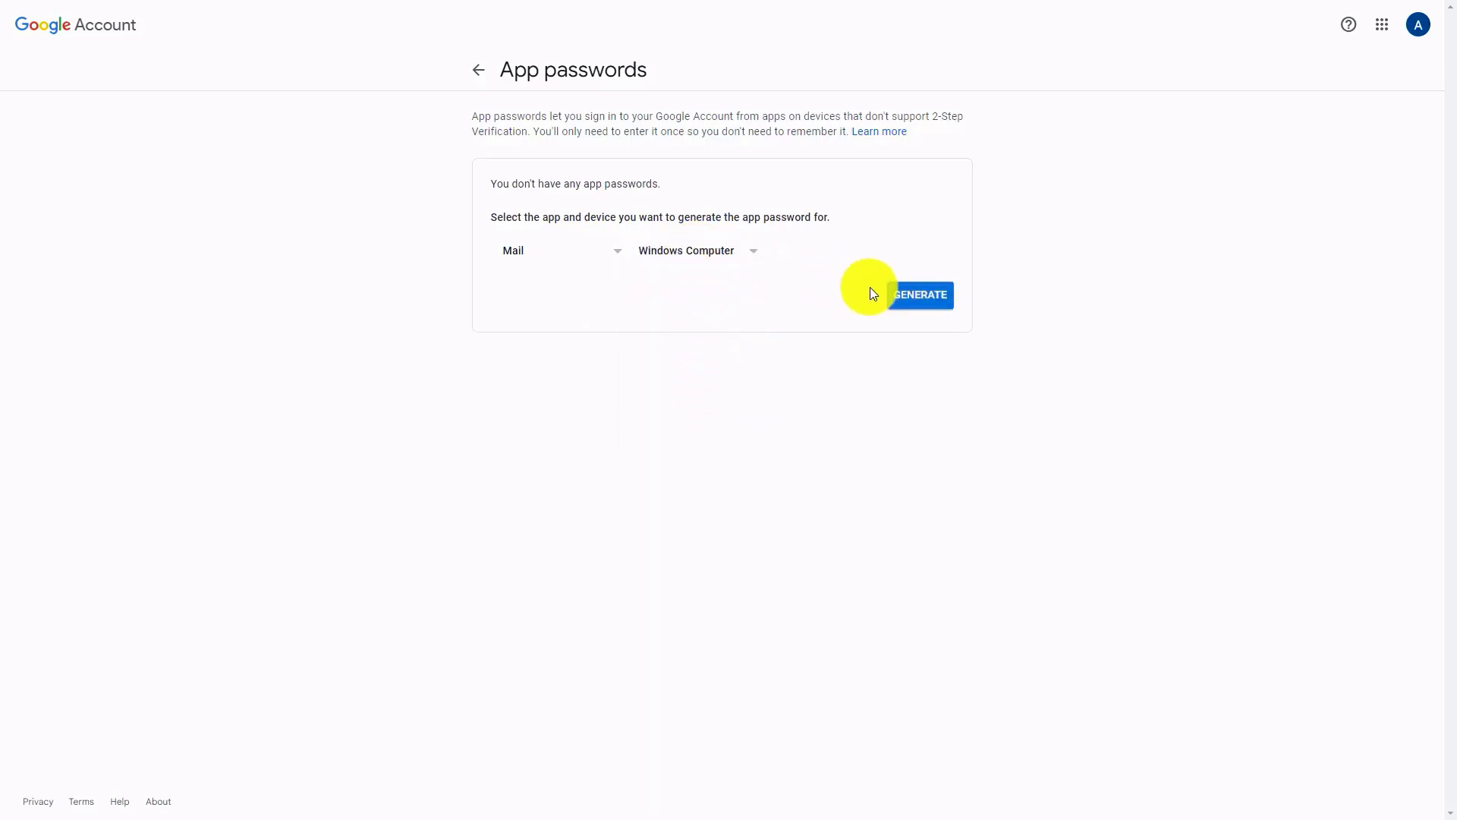
{"action": "left_click", "coordinate": [920, 295]}
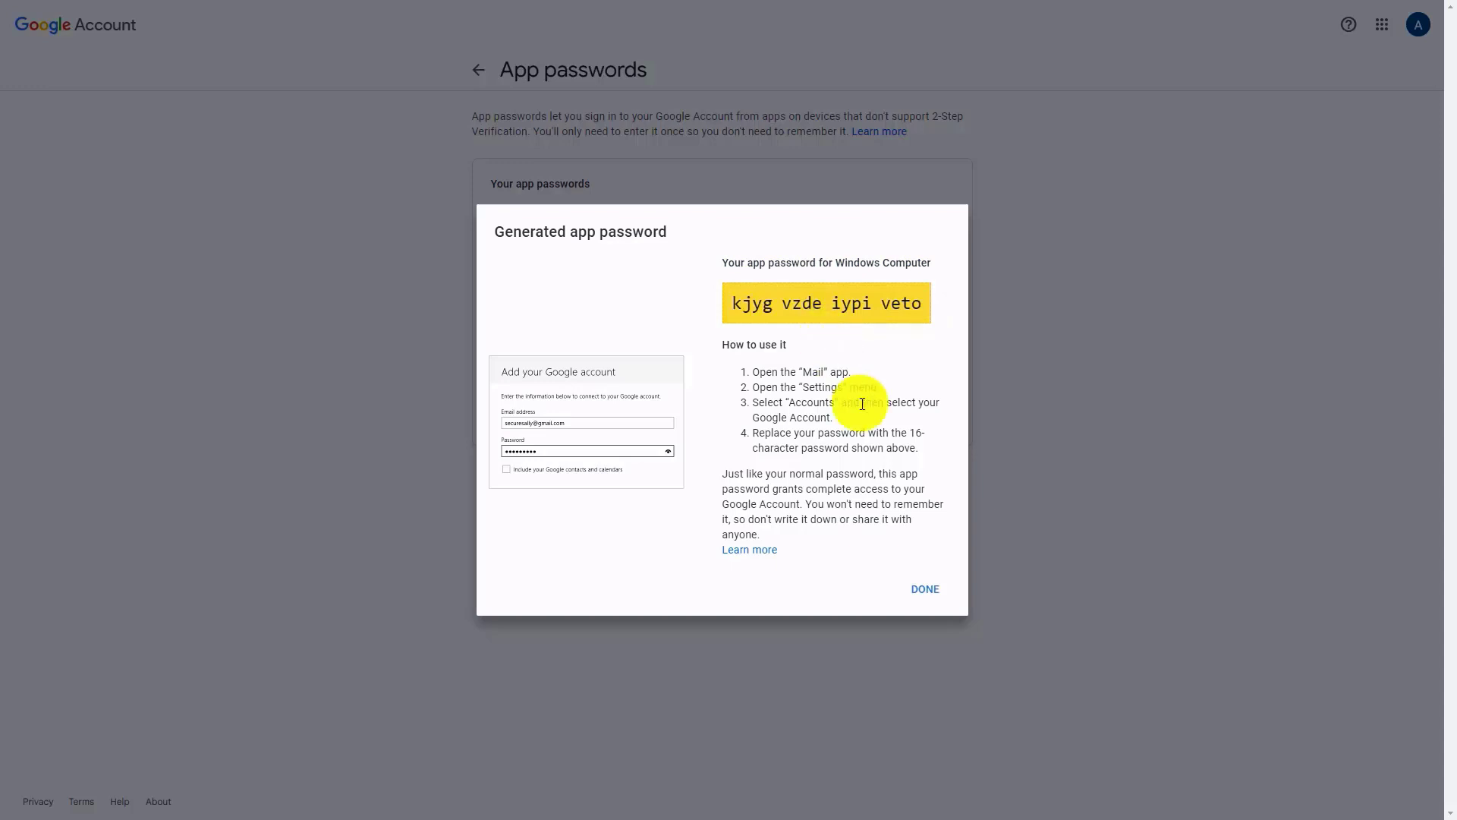
{"action": "left_click", "coordinate": [924, 589]}
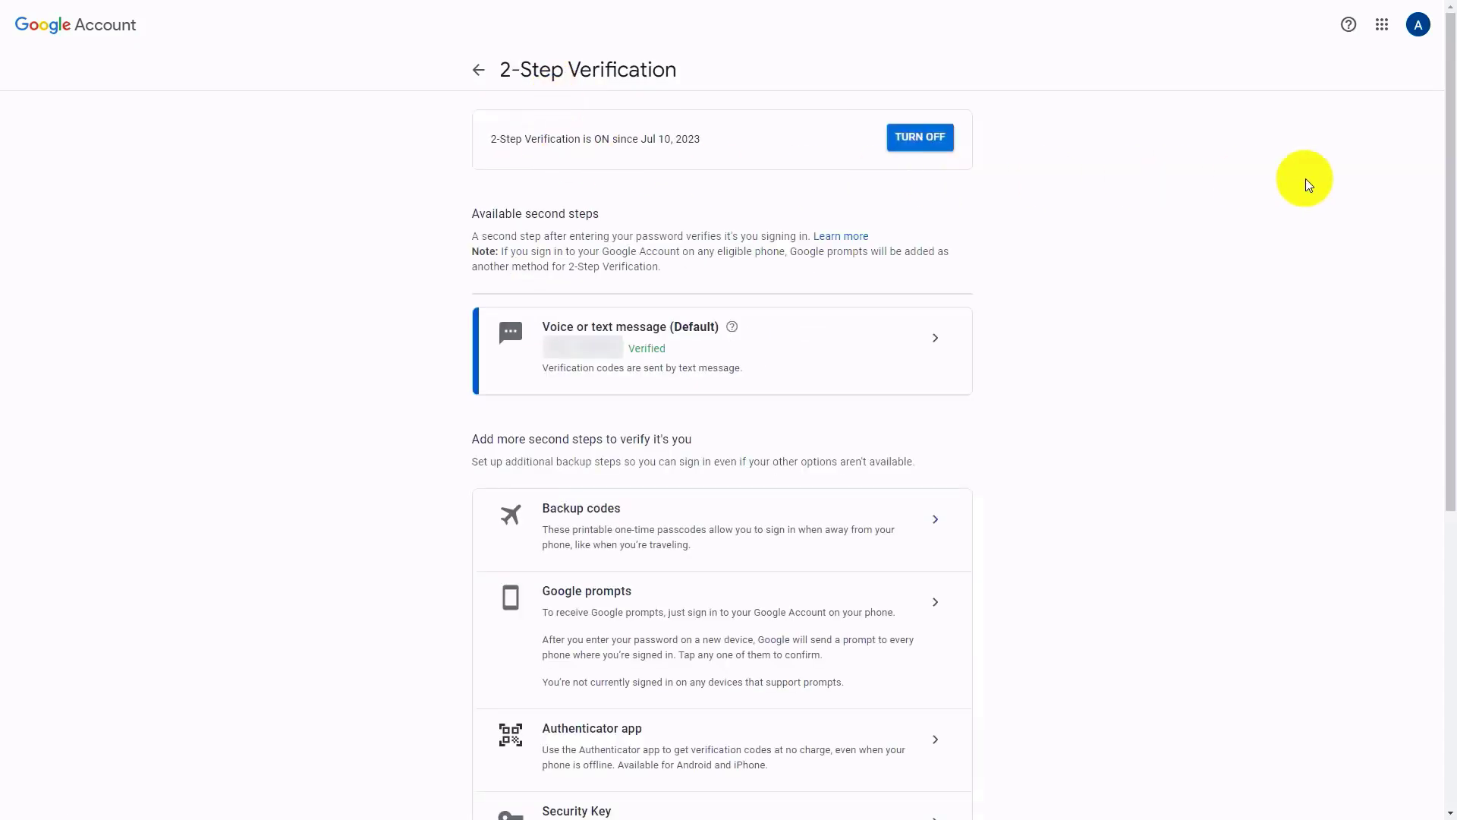
{"action": "left_click_drag", "start_coordinate": [1445, 147], "coordinate": [1451, 501]}
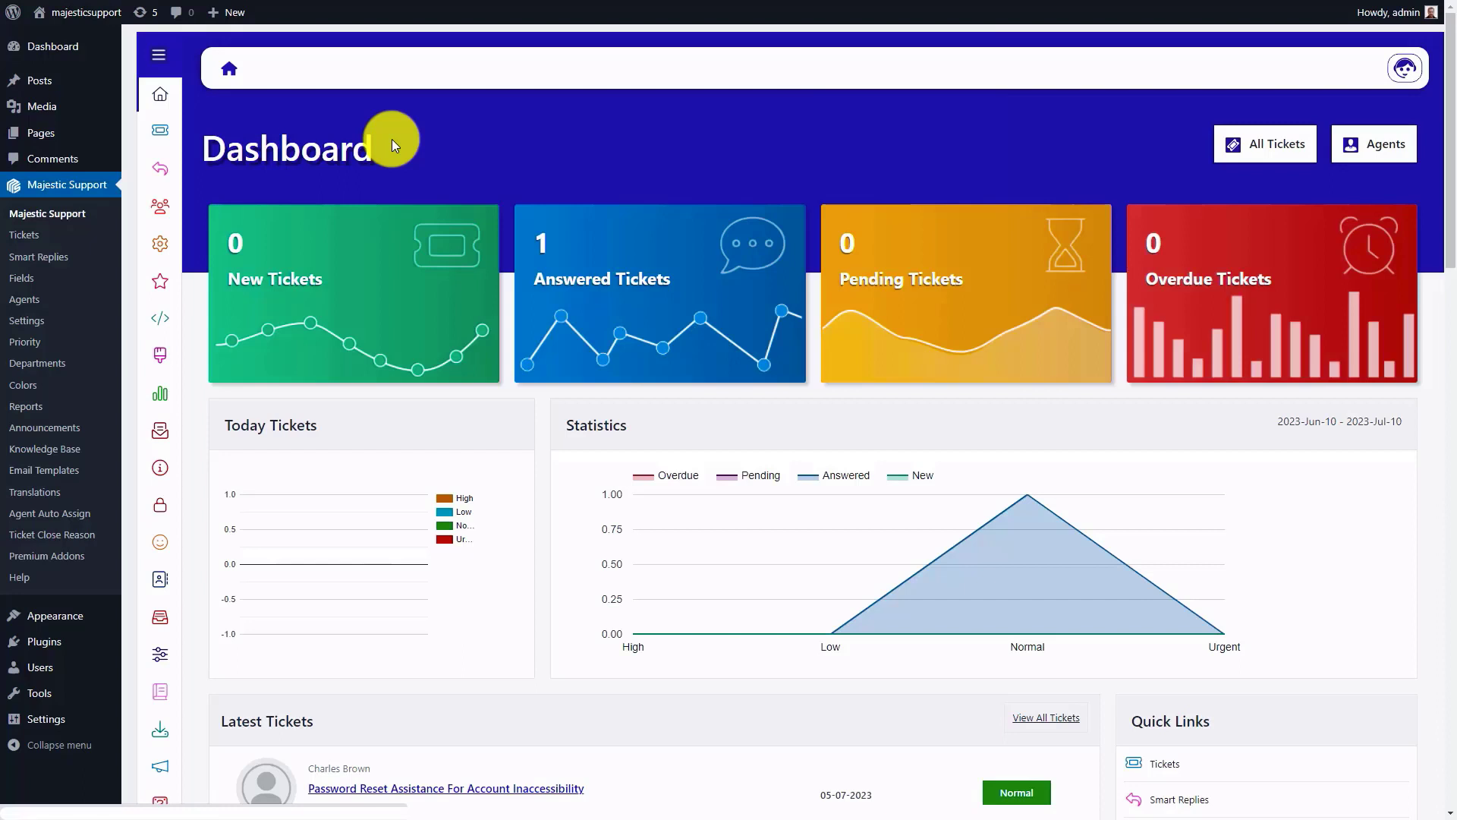
Step: Switch to the Majestic Support dashboard in WordPress and start a new email piping entry
{"action": "mouse_move", "coordinate": [161, 426]}
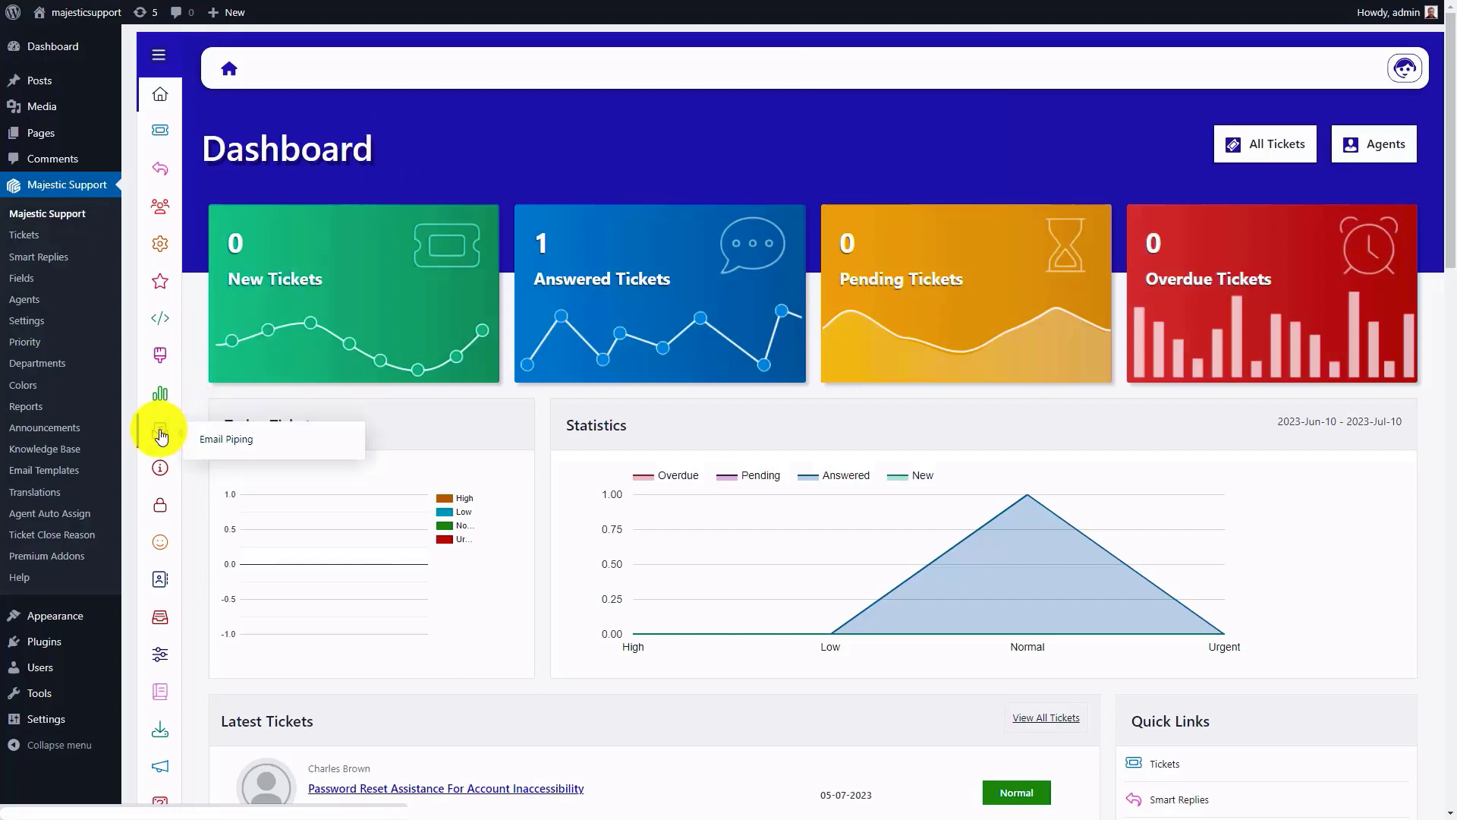
{"action": "left_click", "coordinate": [244, 444]}
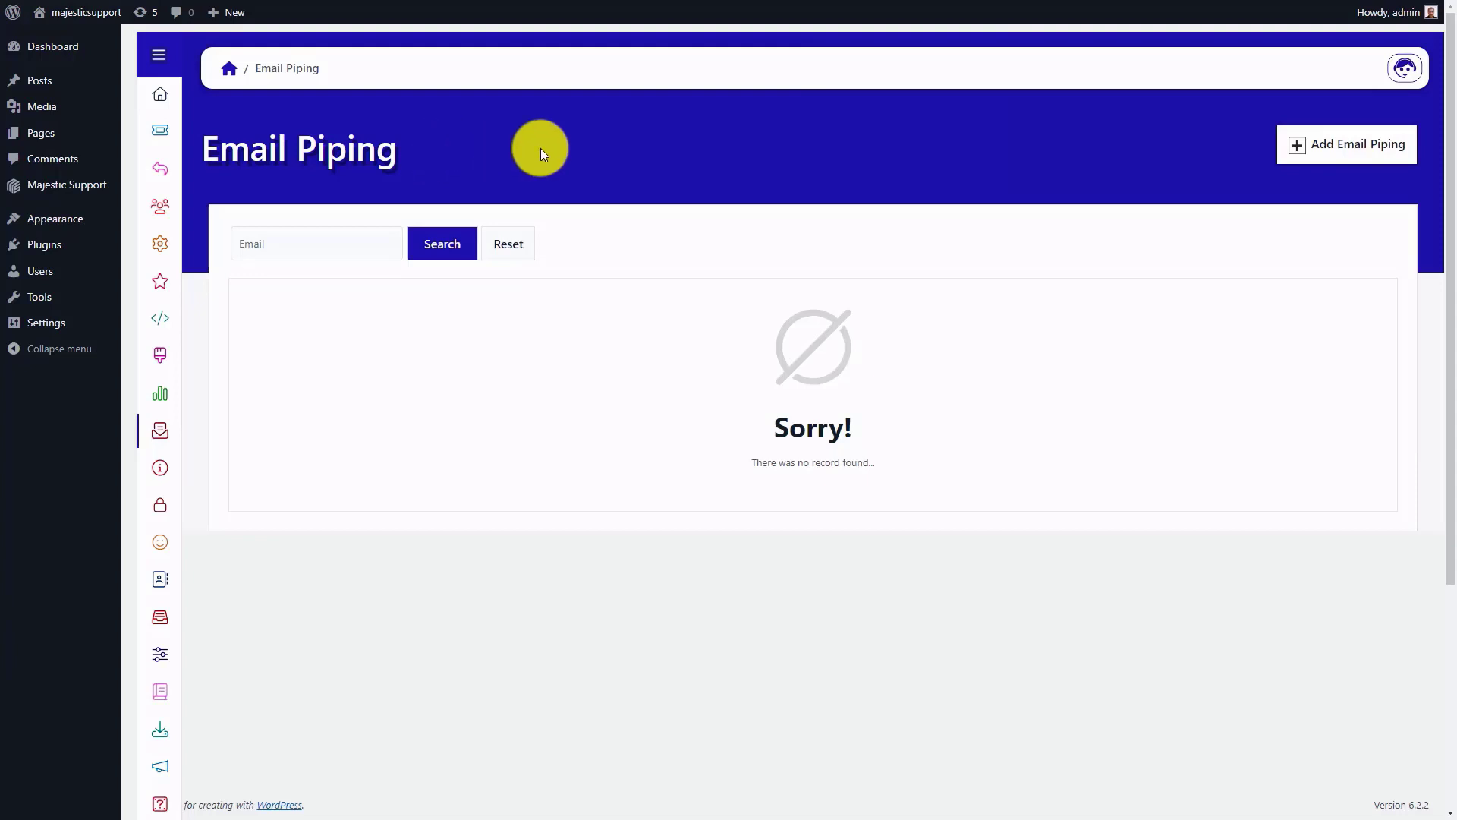
{"action": "left_click", "coordinate": [1317, 145]}
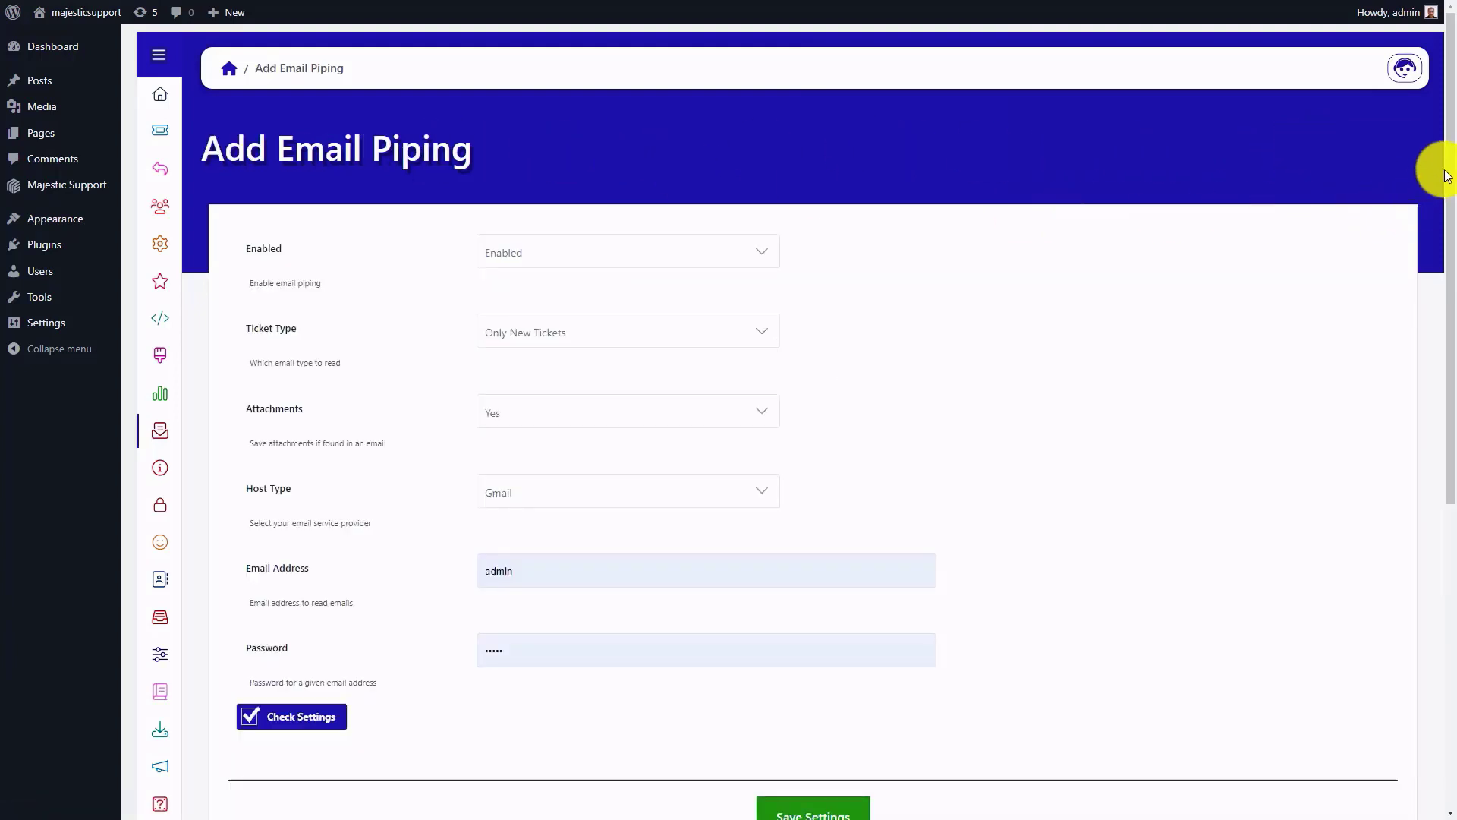
Step: Keep email piping set to Enabled and set the ticket type to Both
{"action": "left_click_drag", "start_coordinate": [1451, 157], "coordinate": [1448, 206]}
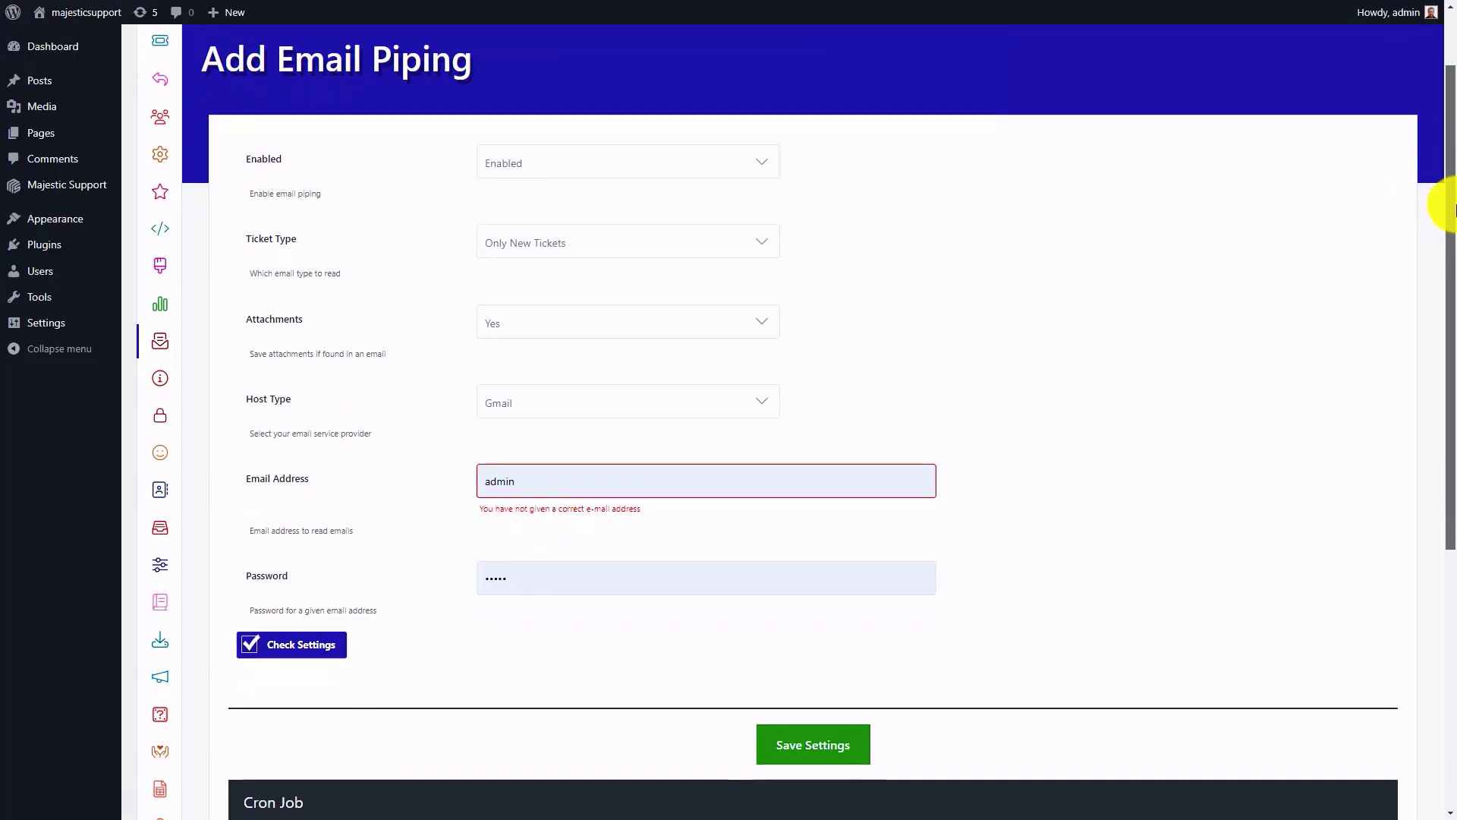
{"action": "left_click", "coordinate": [558, 171]}
{"action": "left_click", "coordinate": [553, 188]}
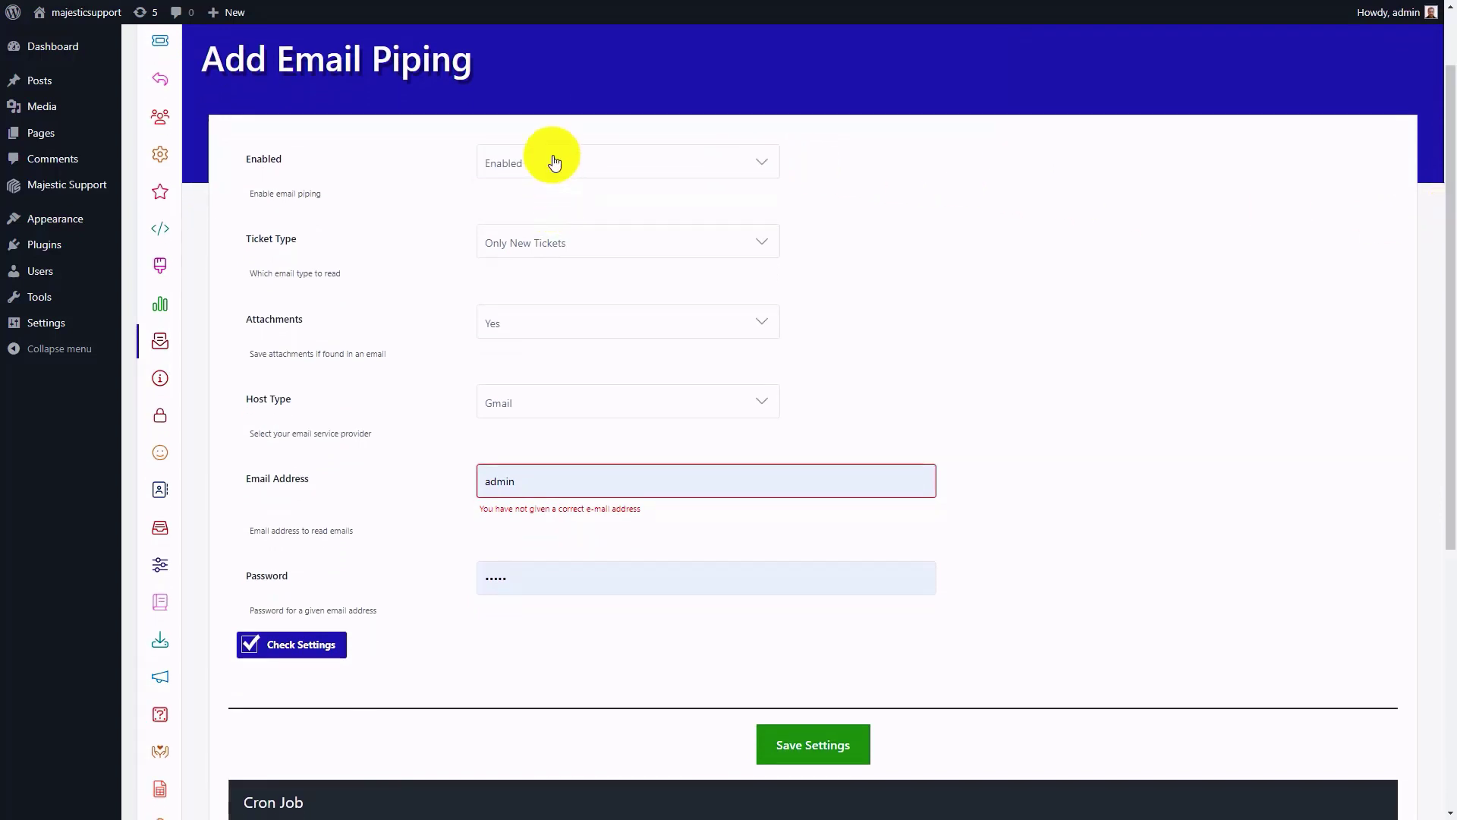
{"action": "left_click", "coordinate": [541, 245]}
{"action": "left_click", "coordinate": [533, 298]}
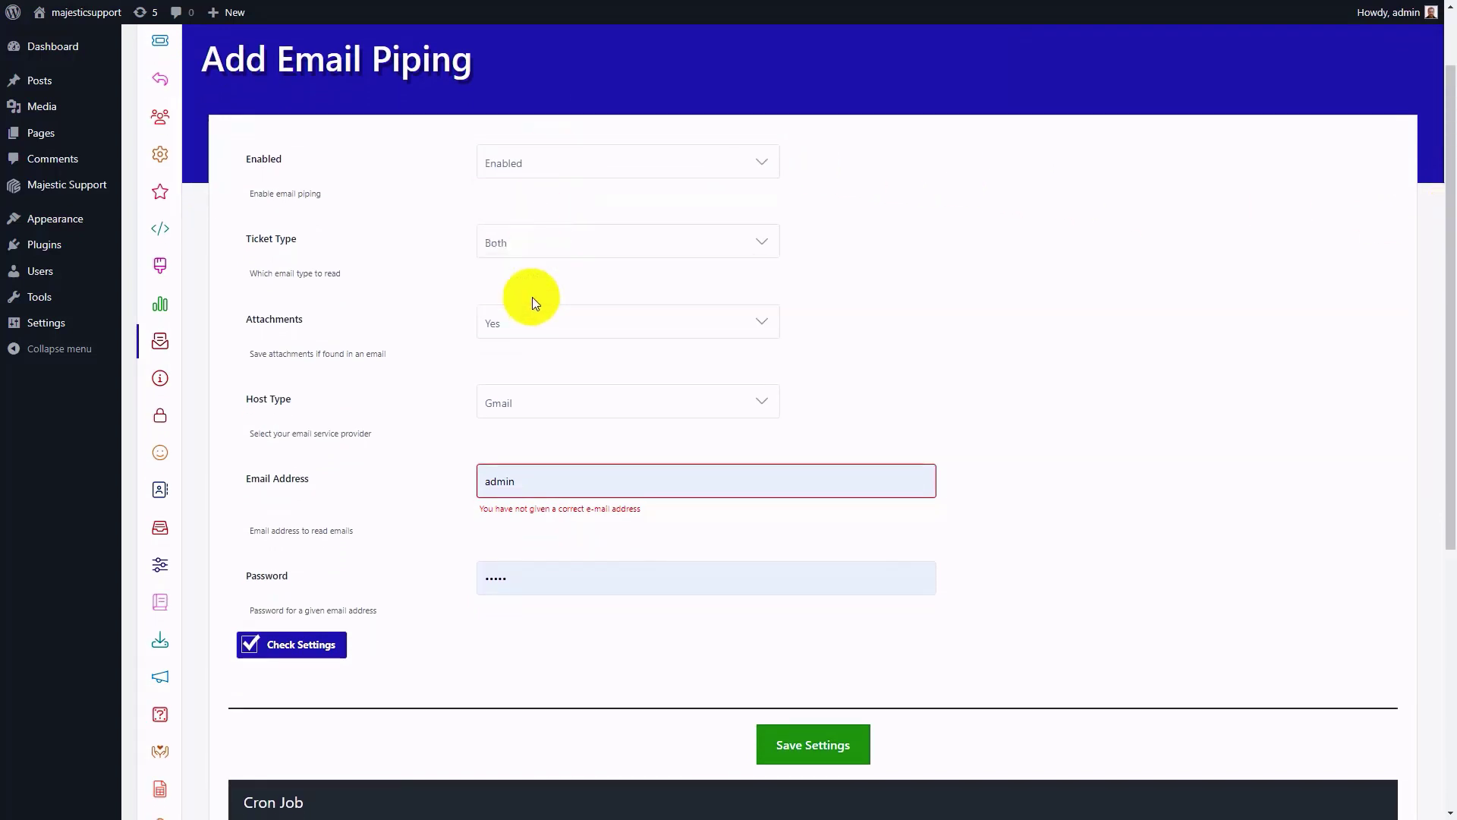
Step: Choose Yes for saving email attachments and Gmail as the host type
{"action": "left_click", "coordinate": [530, 318]}
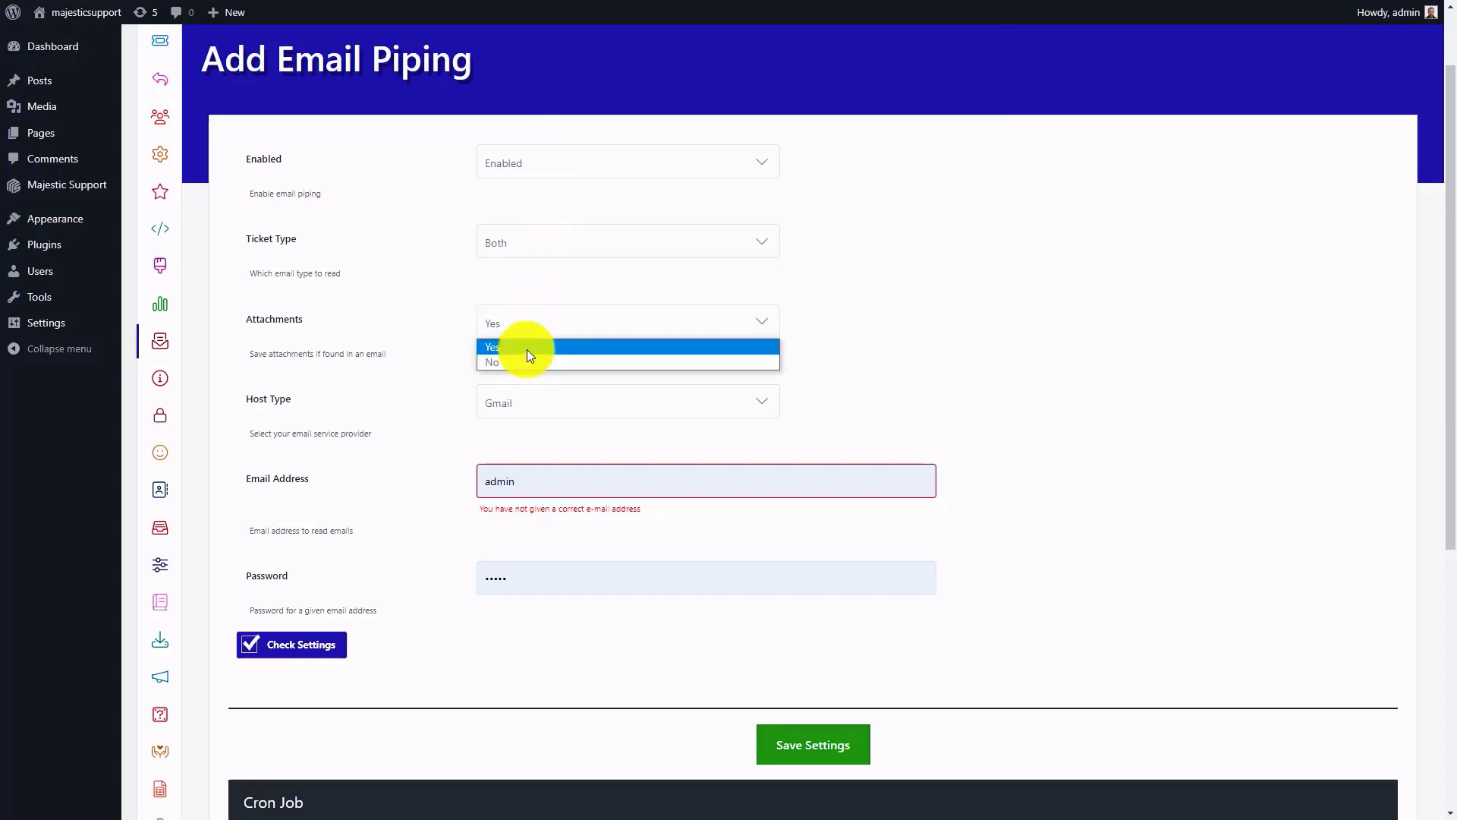
{"action": "left_click", "coordinate": [527, 346]}
{"action": "left_click", "coordinate": [524, 401]}
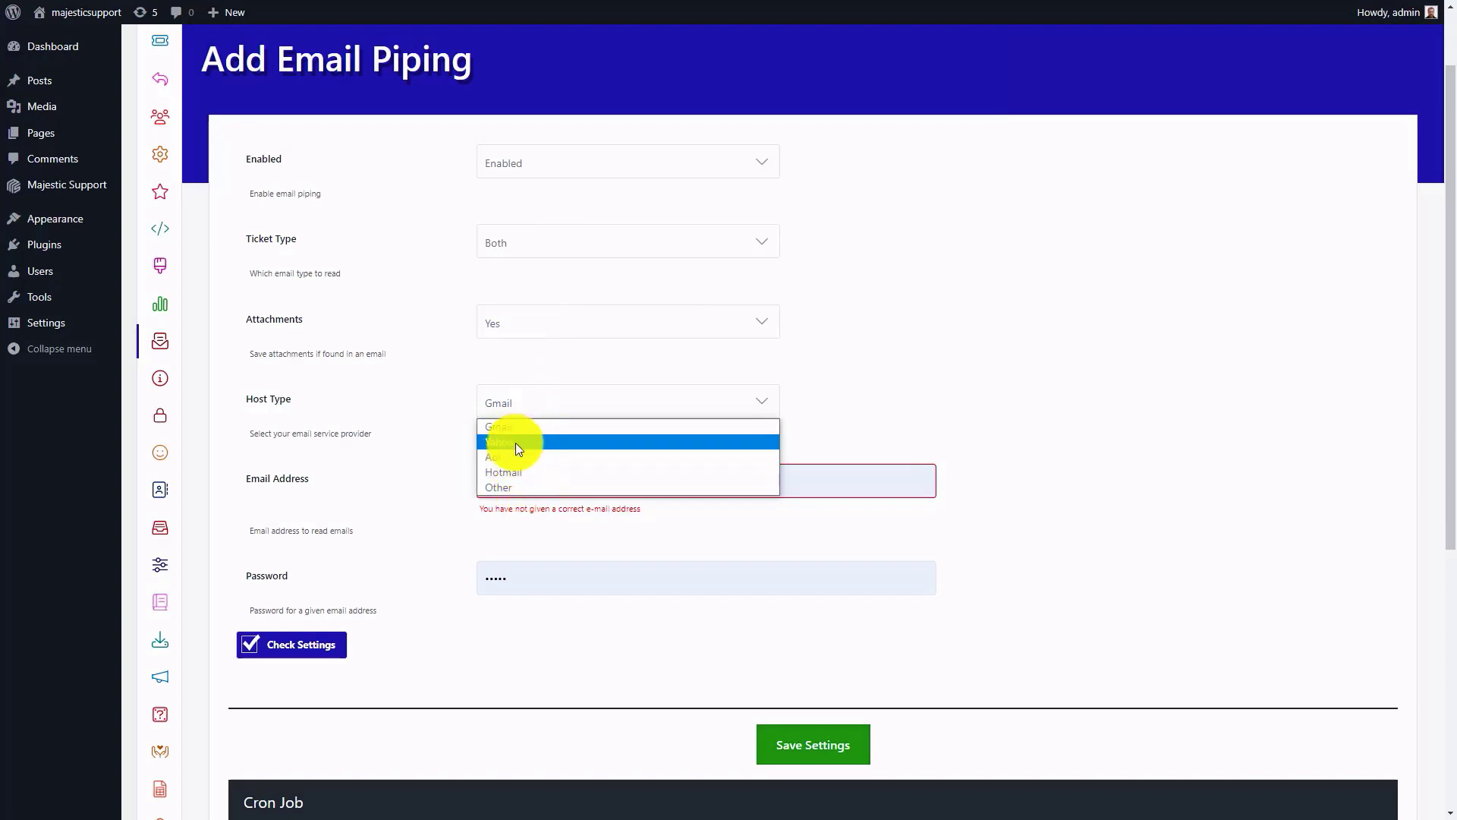
{"action": "left_click", "coordinate": [516, 427]}
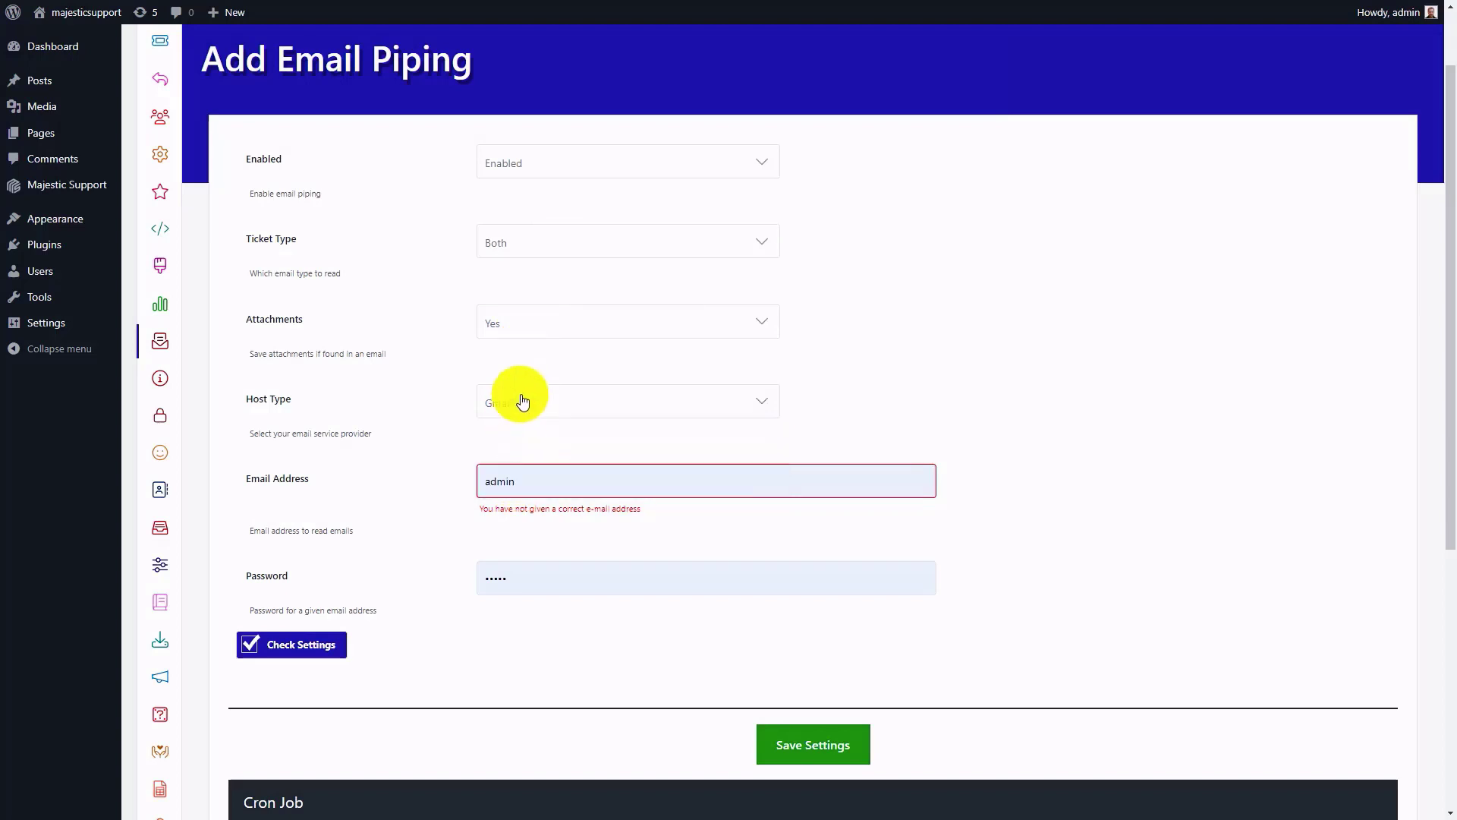
Step: Enter the Gmail address and its app password for email piping, and check the settings
{"action": "left_click", "coordinate": [522, 478]}
{"action": "double_click", "coordinate": [525, 475]}
{"action": "key", "text": "ctrl+v"}
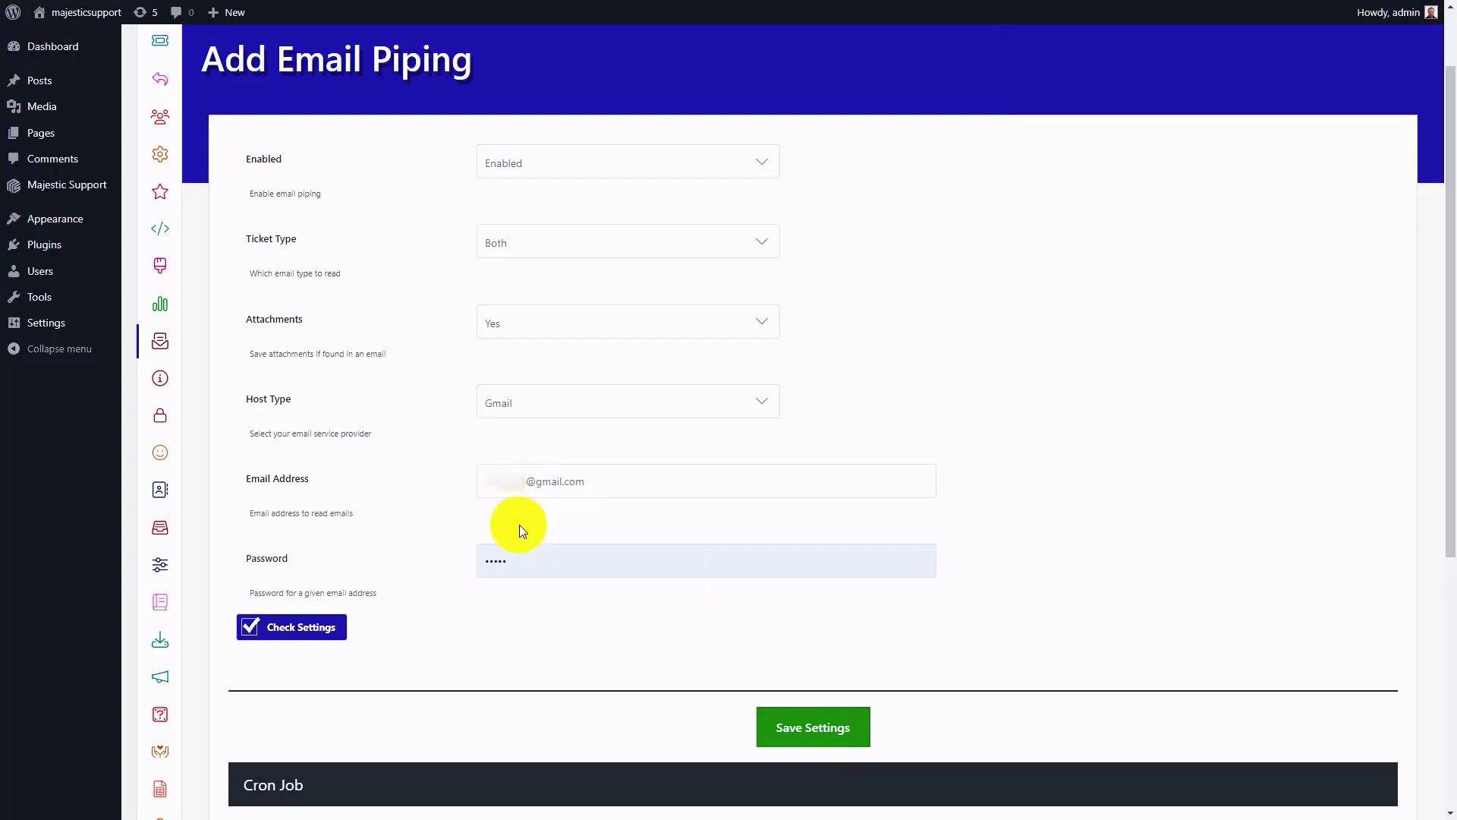
{"action": "left_click", "coordinate": [516, 563]}
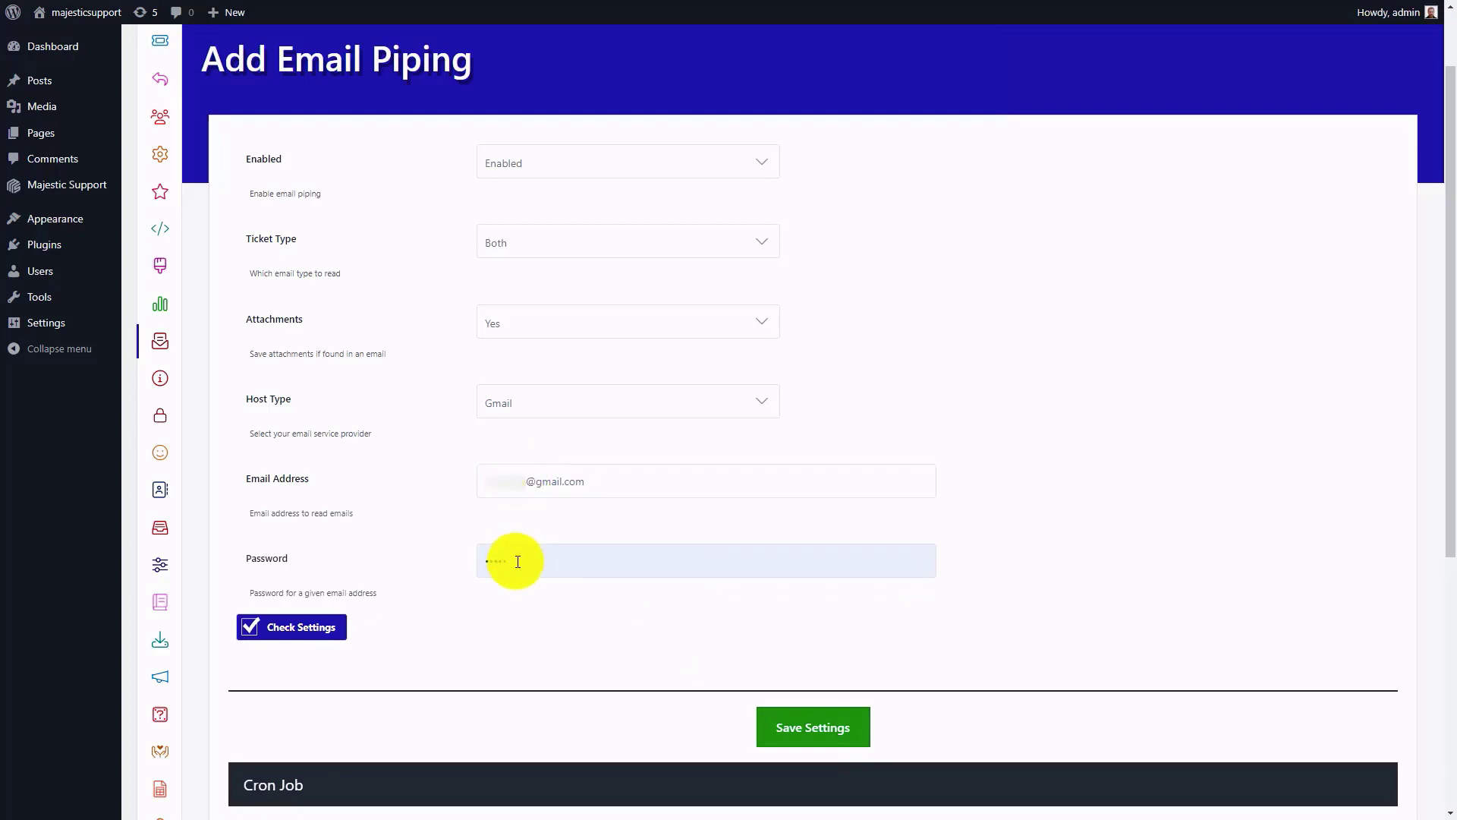
{"action": "double_click", "coordinate": [518, 561]}
{"action": "key", "text": "ctrl+v"}
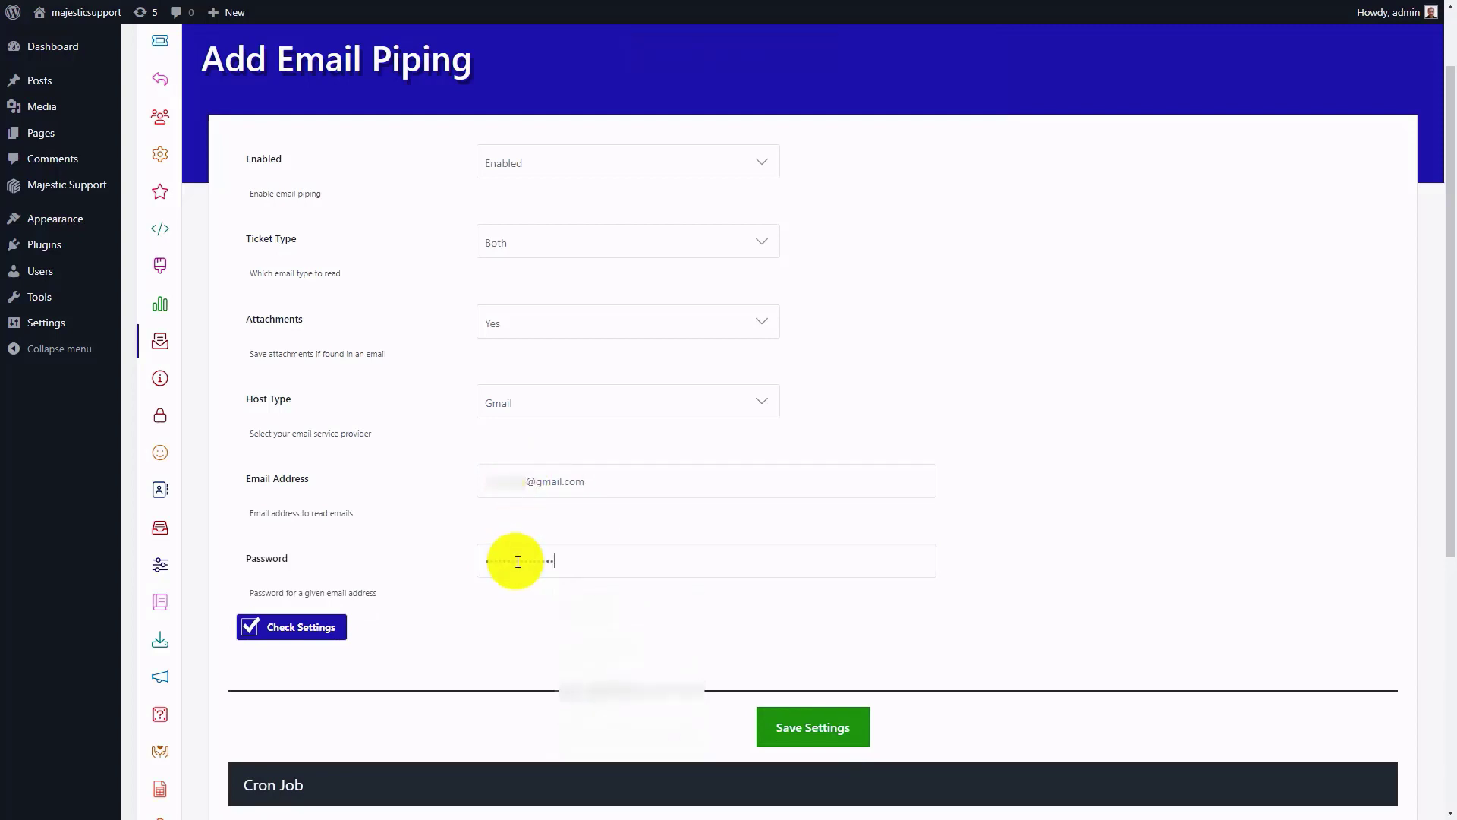
{"action": "left_click", "coordinate": [293, 630]}
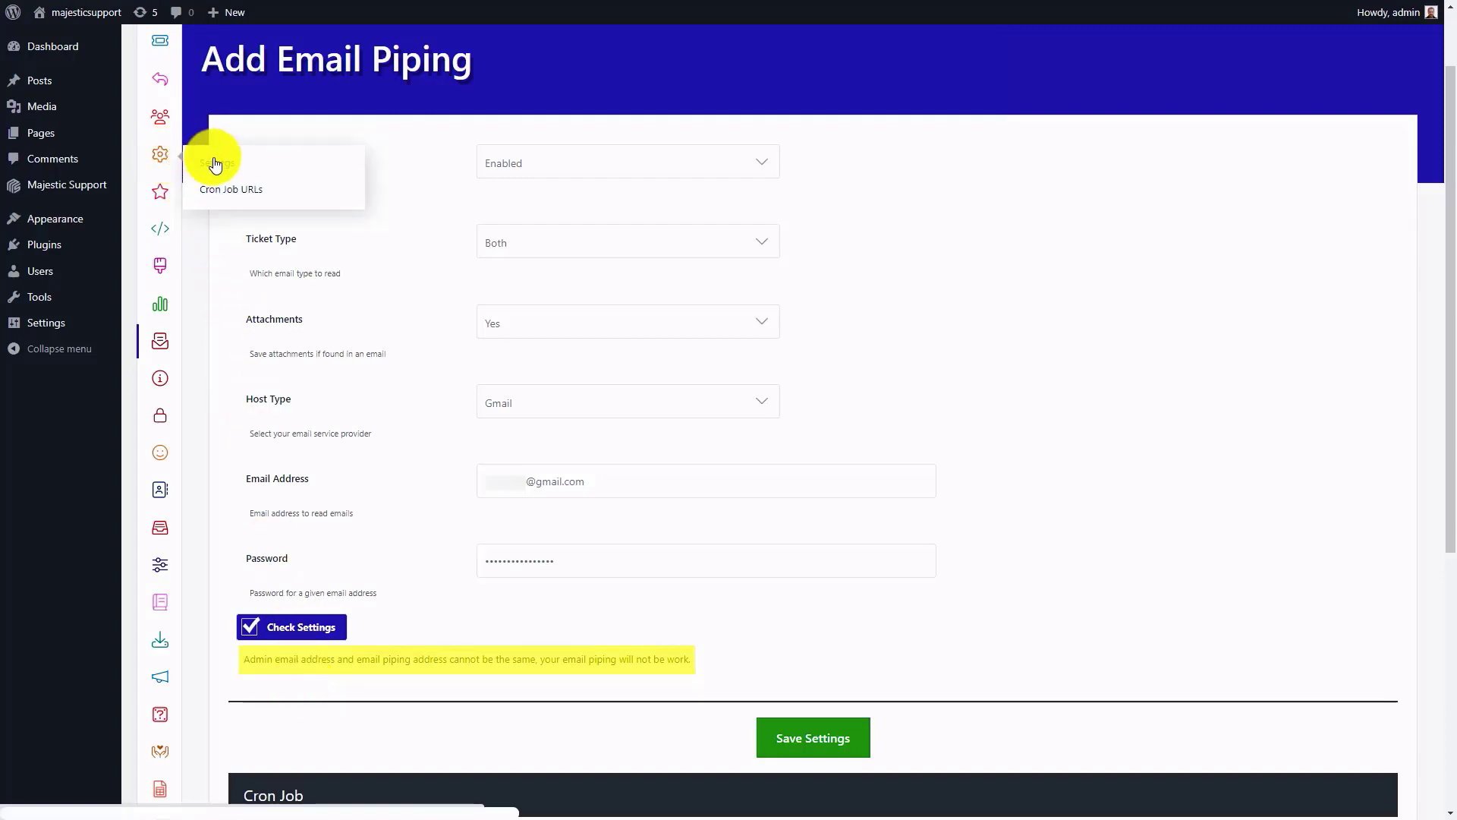
Step: Open the System Emails settings of Majestic Support and choose a different Gmail address as the default alert email
{"action": "left_click", "coordinate": [211, 161]}
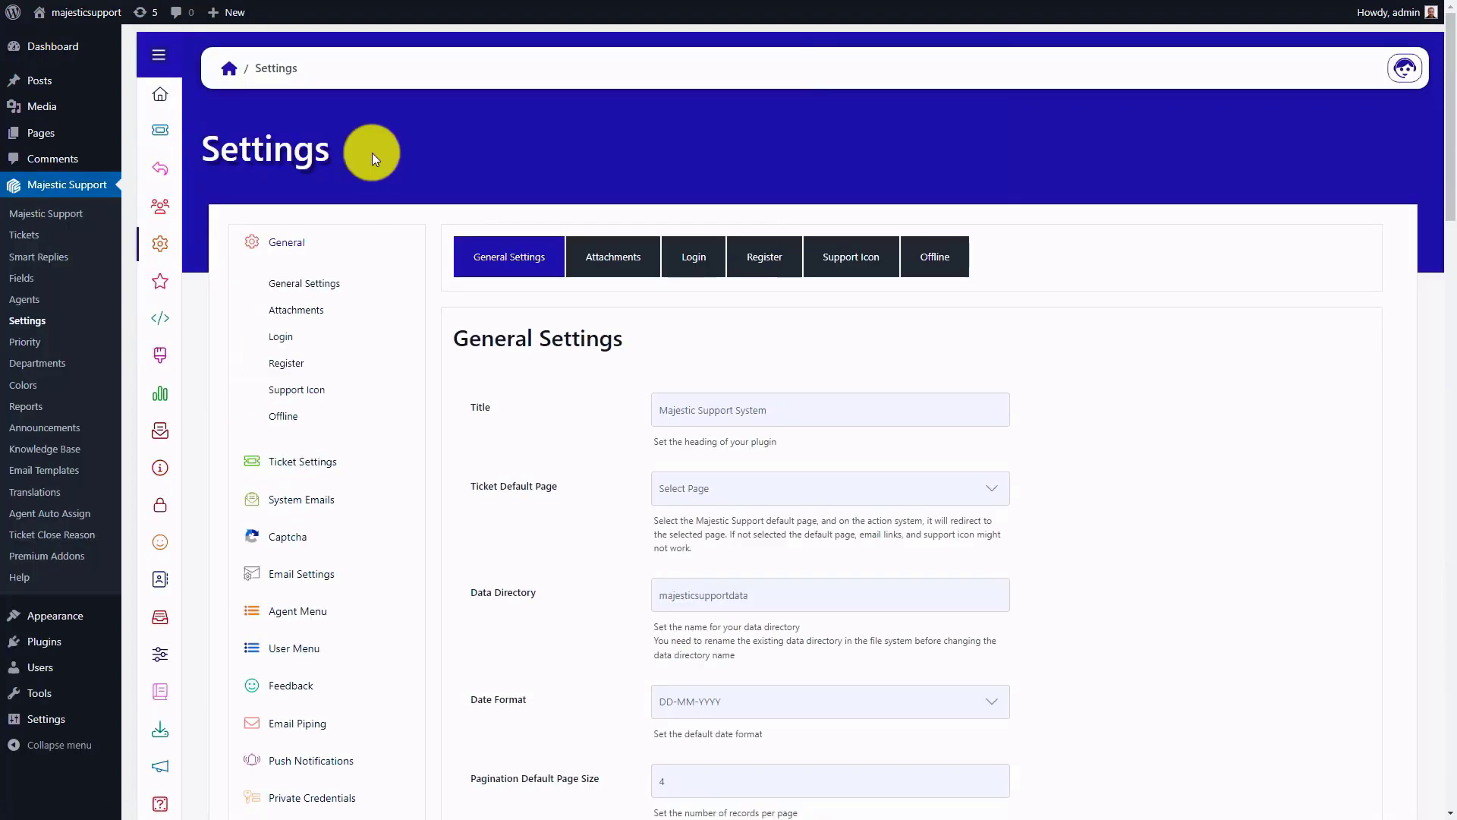
{"action": "left_click", "coordinate": [293, 499]}
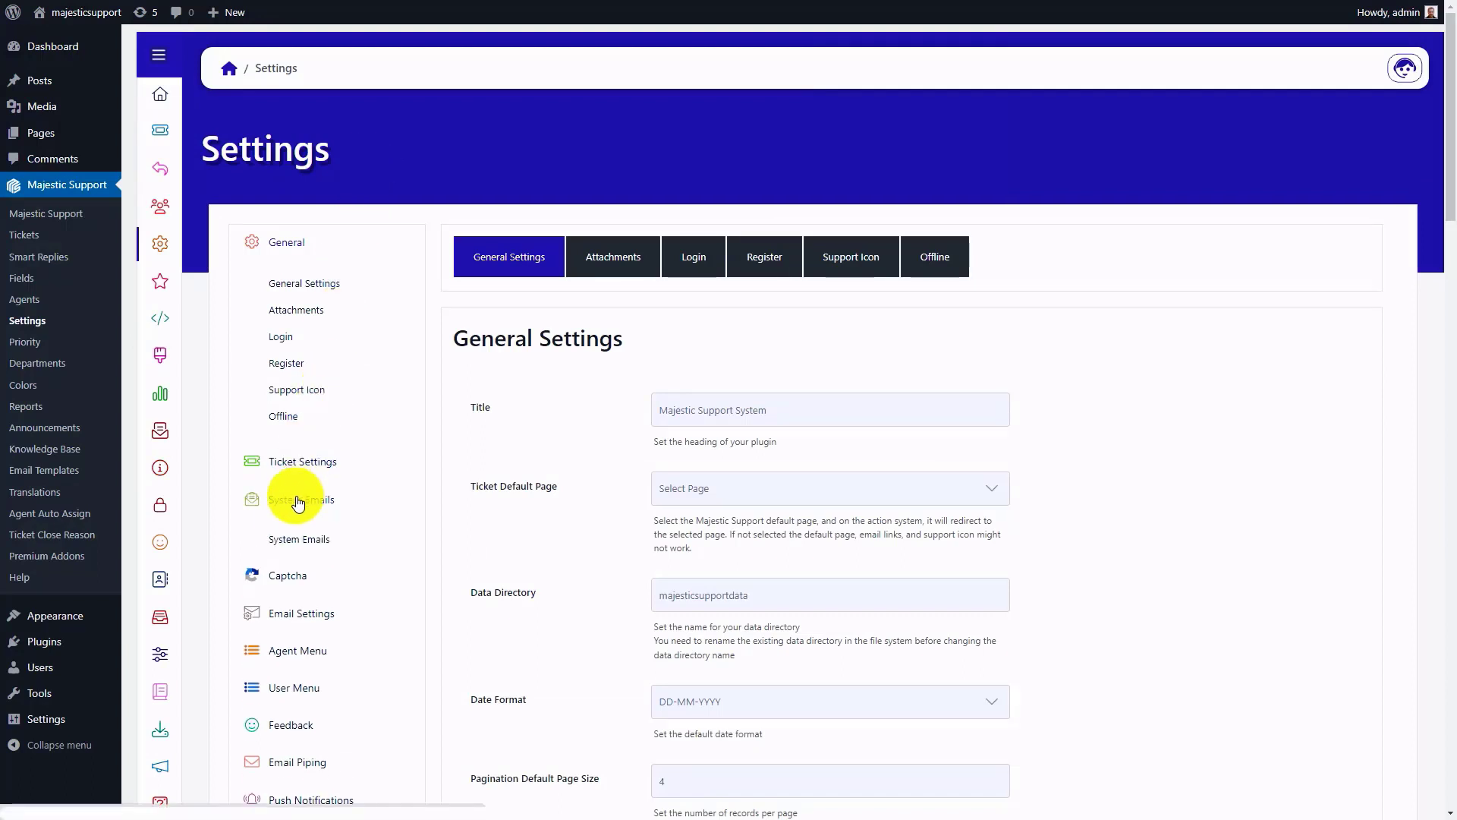
{"action": "left_click", "coordinate": [291, 542]}
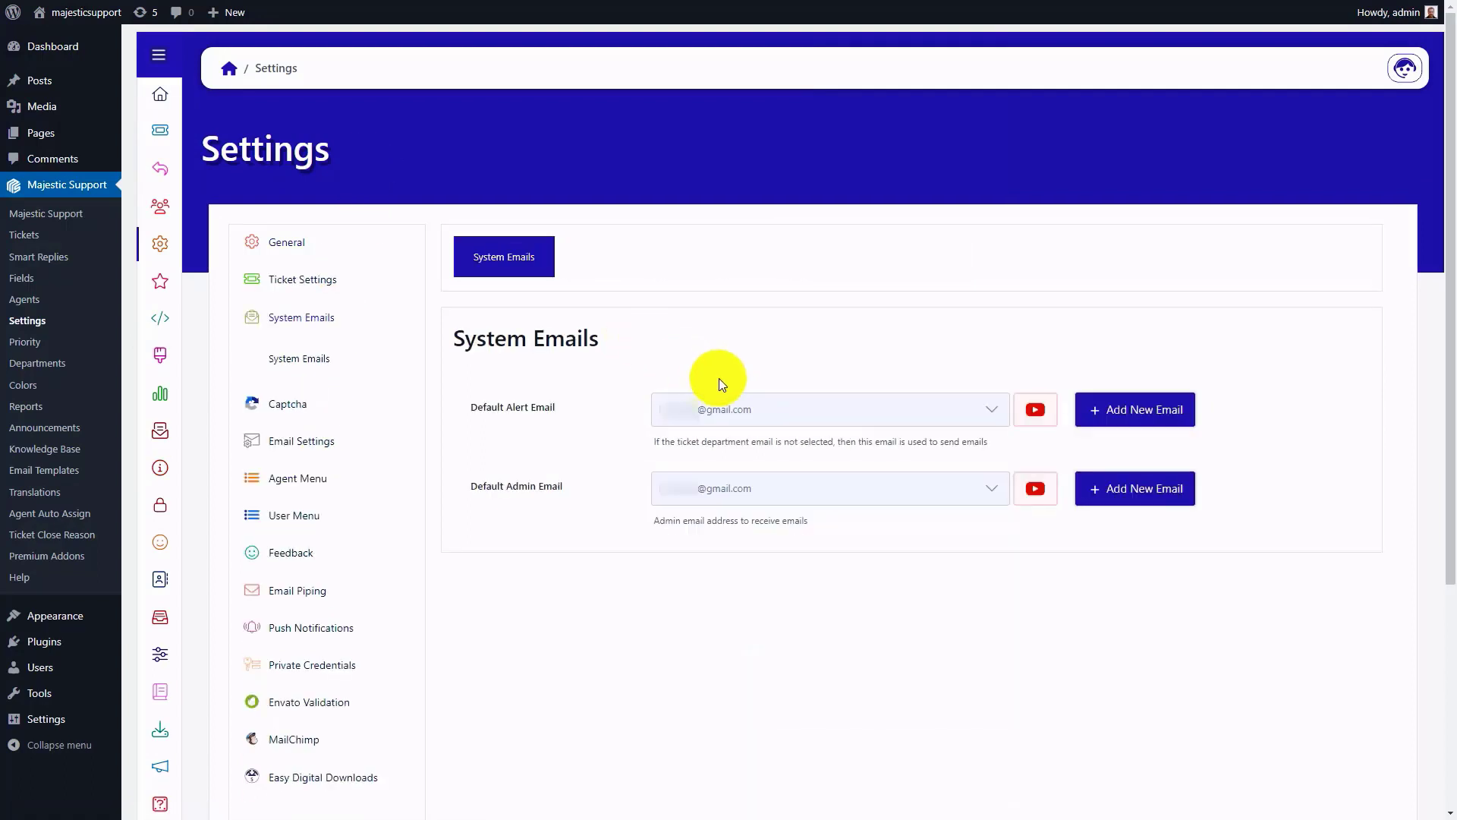
{"action": "left_click", "coordinate": [766, 402]}
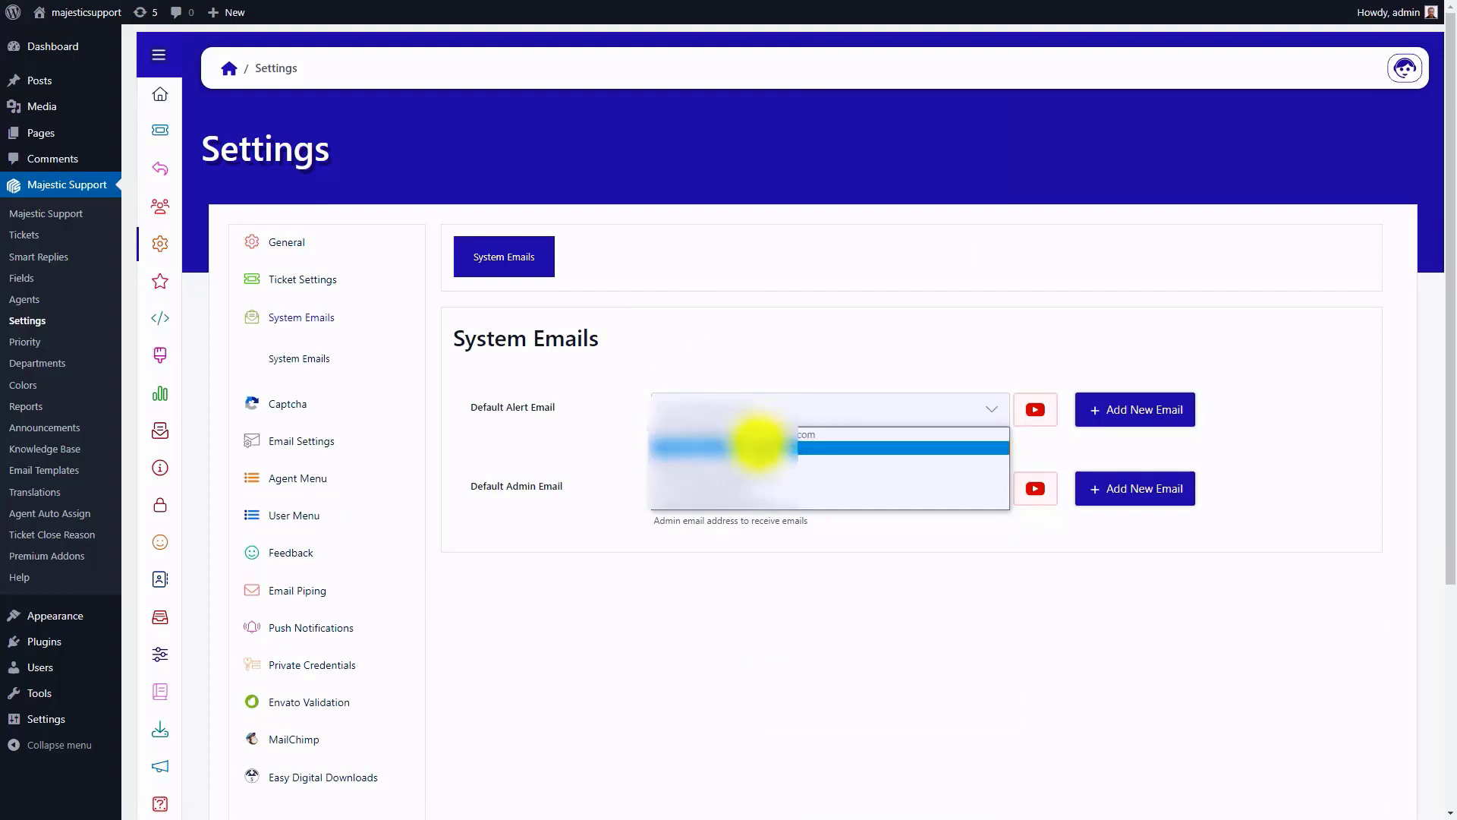
{"action": "left_click", "coordinate": [759, 443]}
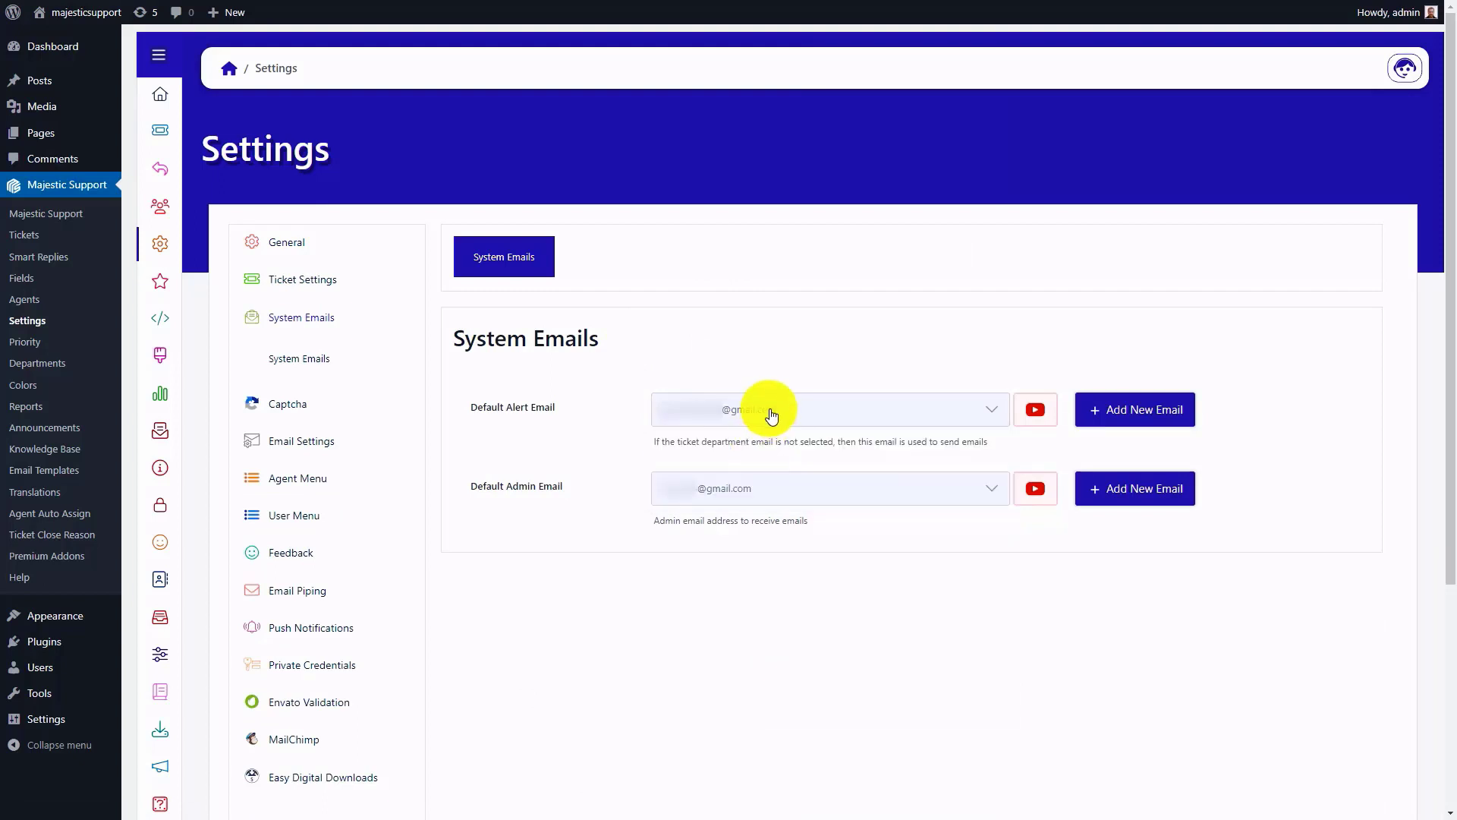
Step: Choose a different Gmail address as the default admin email and save the system email settings
{"action": "left_click", "coordinate": [749, 490]}
{"action": "left_click", "coordinate": [737, 531]}
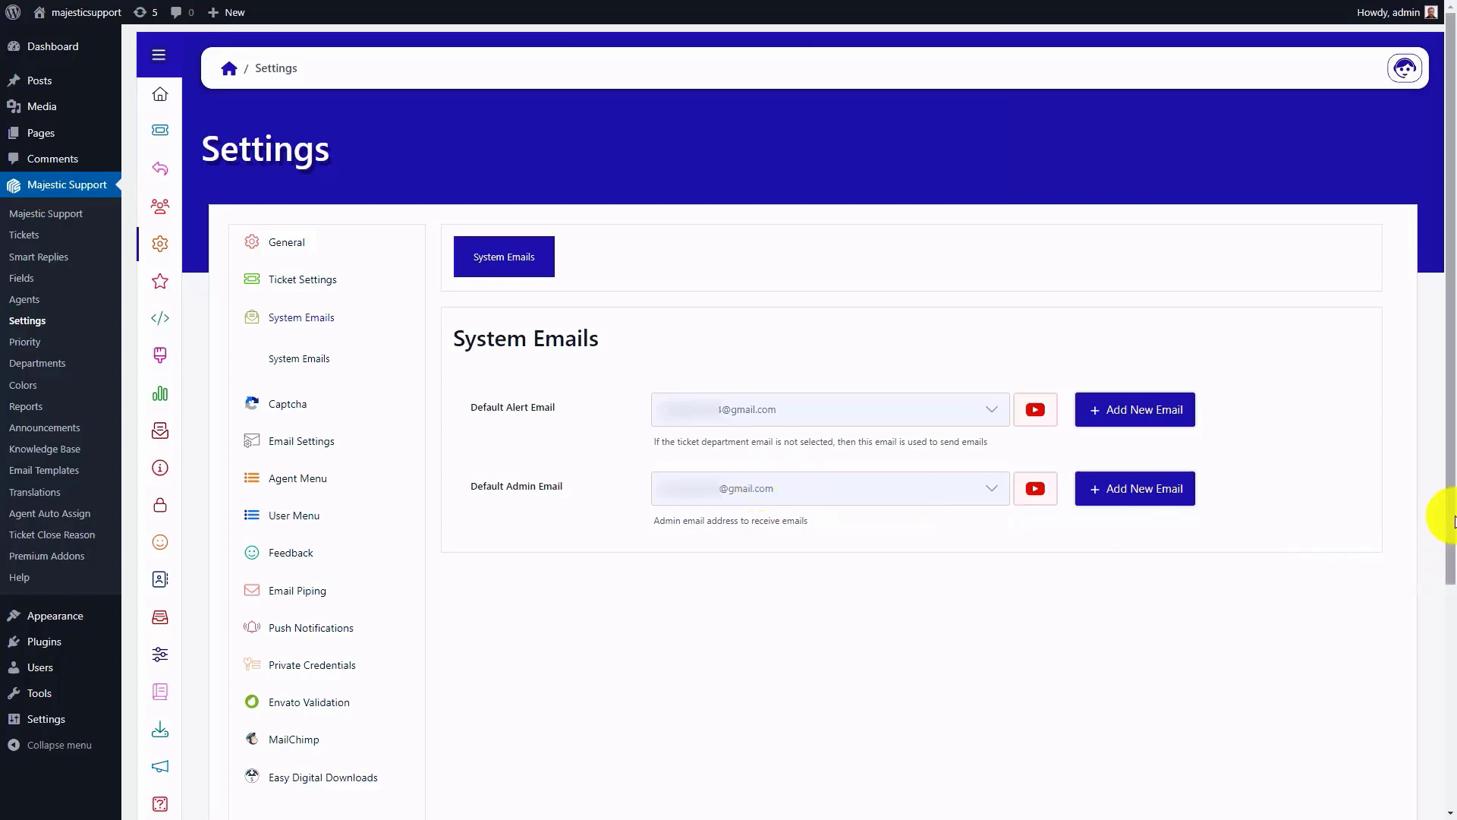
{"action": "left_click_drag", "start_coordinate": [1446, 602], "coordinate": [1452, 696]}
{"action": "left_click", "coordinate": [917, 766]}
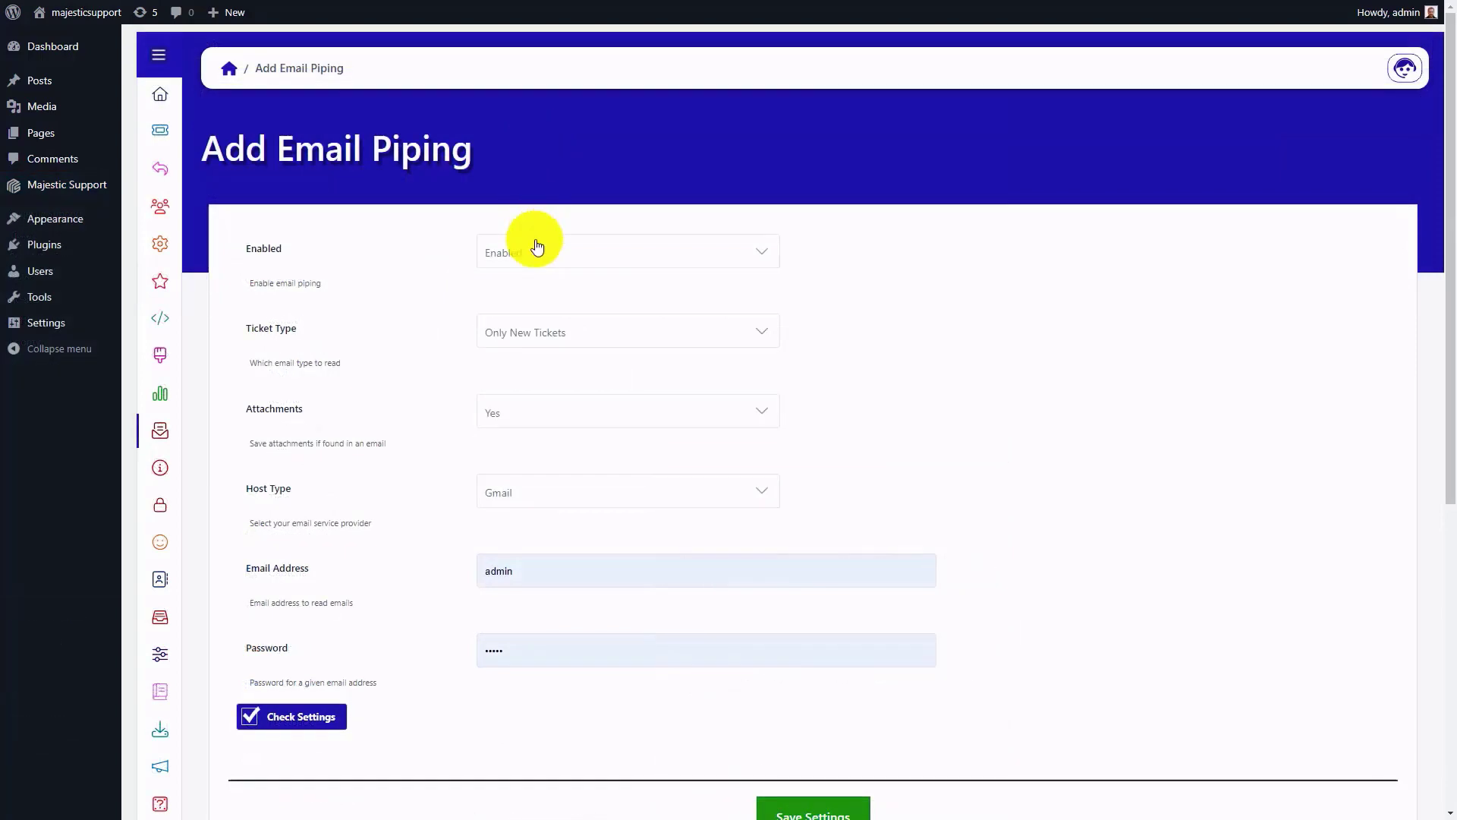
Step: In a new email piping entry, keep piping Enabled and set the ticket type to Both
{"action": "left_click", "coordinate": [536, 245]}
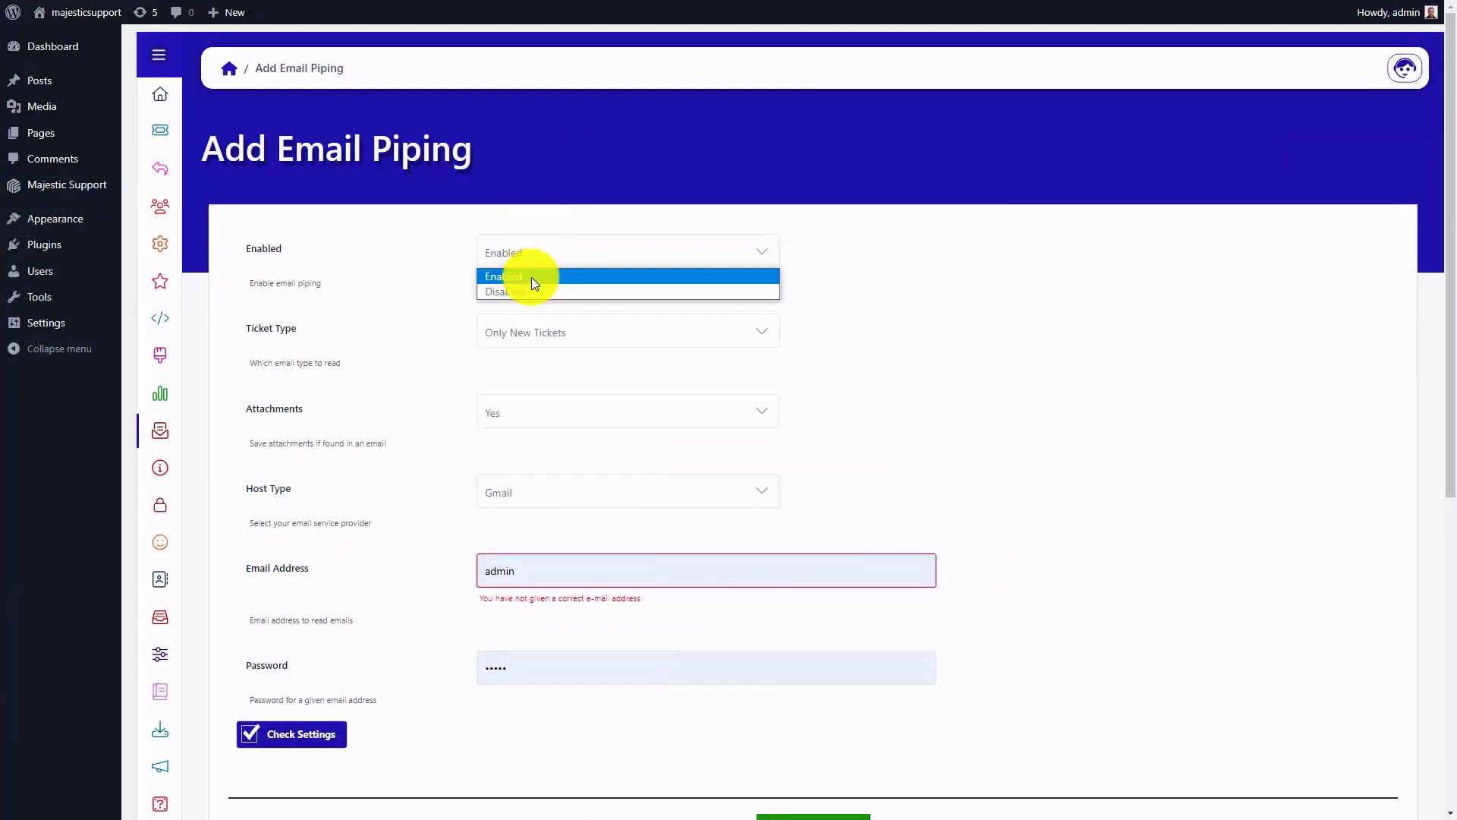
{"action": "left_click", "coordinate": [531, 276]}
{"action": "left_click", "coordinate": [534, 335]}
{"action": "left_click", "coordinate": [521, 387]}
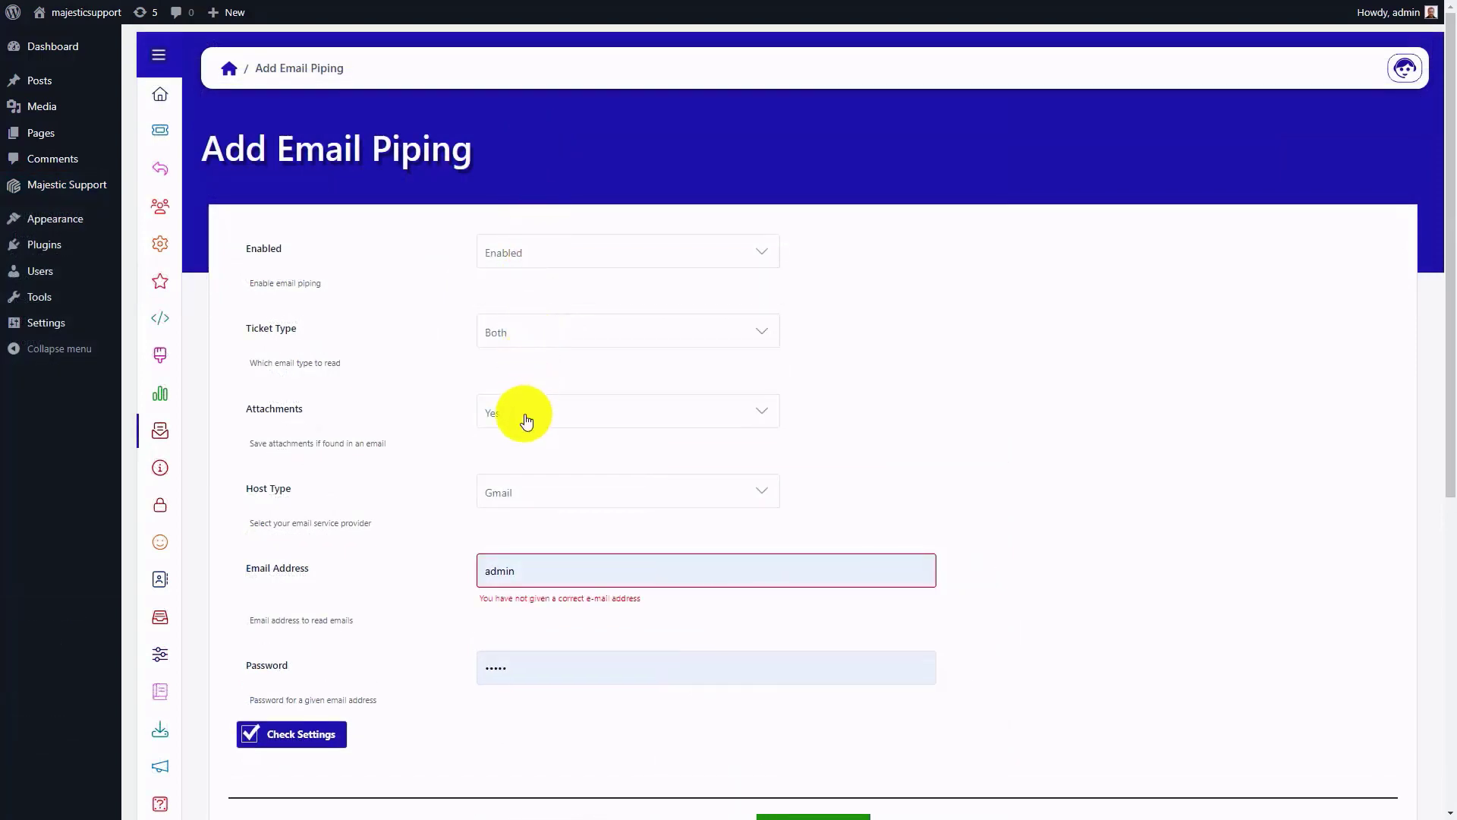
Step: Set the new entry's attachments to Yes and its host type to Gmail
{"action": "left_click", "coordinate": [521, 413]}
{"action": "left_click", "coordinate": [529, 433]}
{"action": "left_click", "coordinate": [530, 486]}
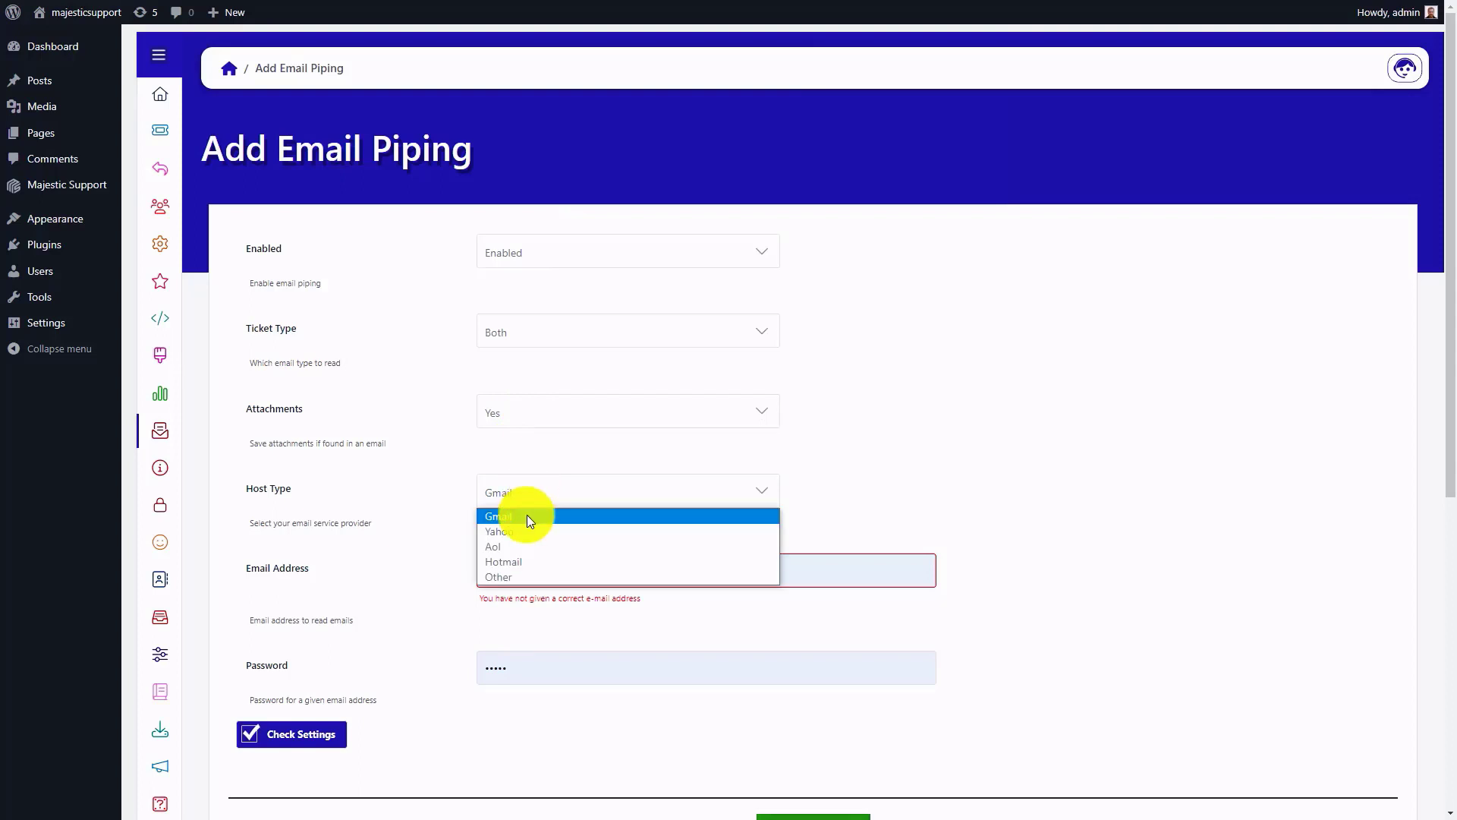
{"action": "left_click", "coordinate": [527, 513]}
Step: Fill in the Gmail address used for piping and paste its app password into the password field
{"action": "left_click", "coordinate": [532, 574]}
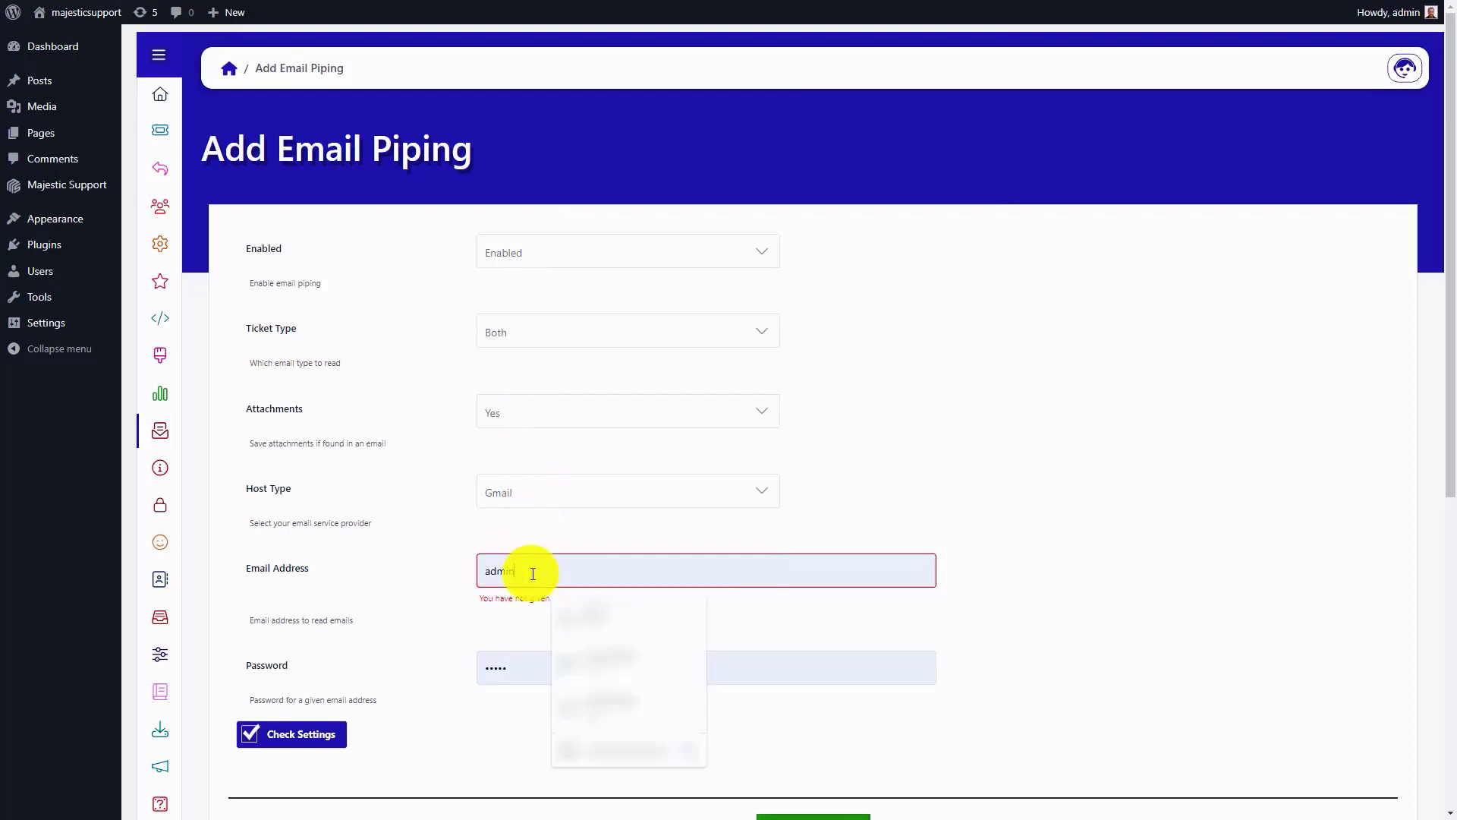
{"action": "double_click", "coordinate": [533, 574]}
{"action": "key", "text": "ctrl+v"}
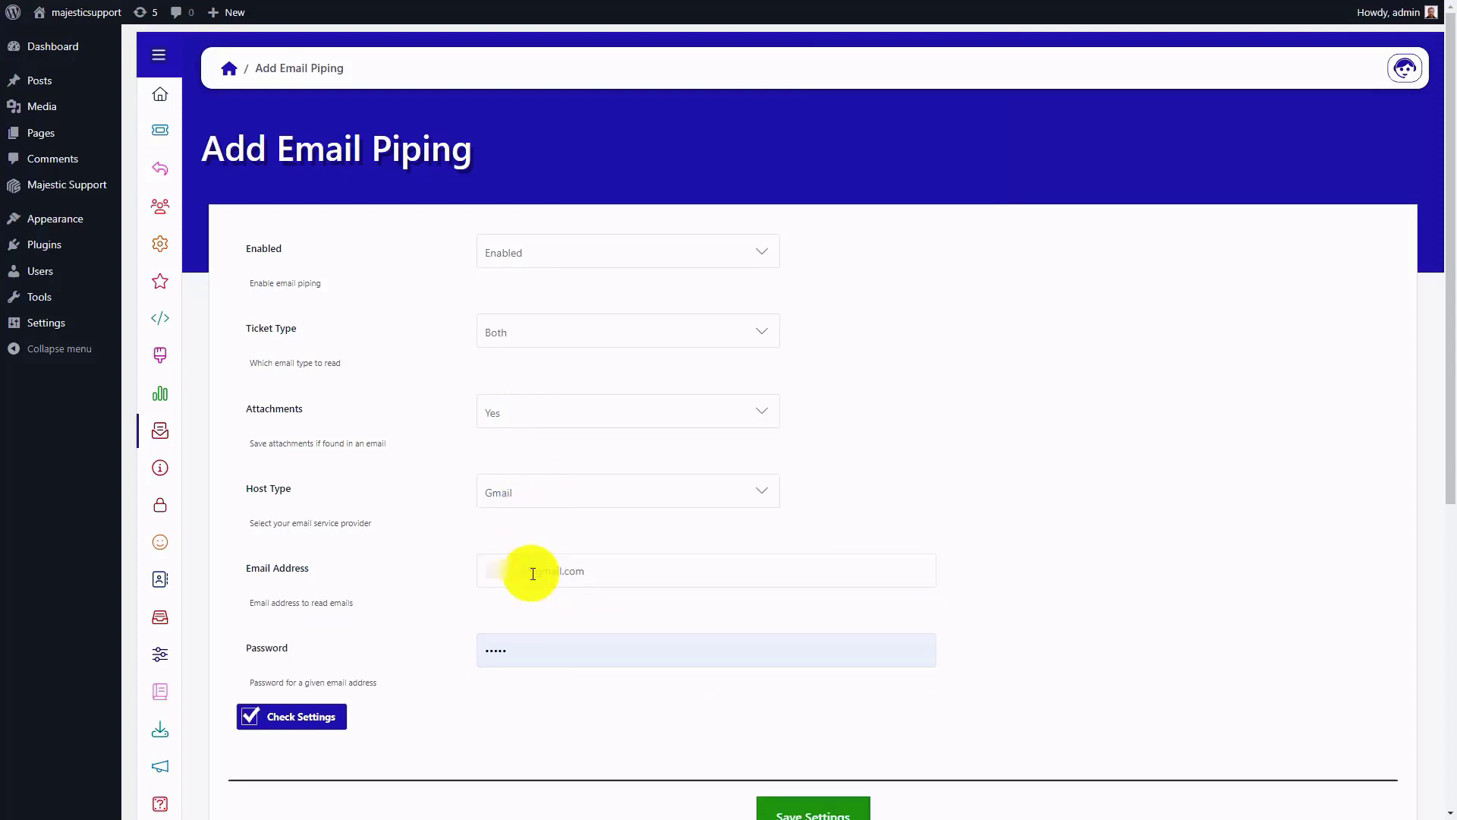
{"action": "left_click", "coordinate": [515, 655]}
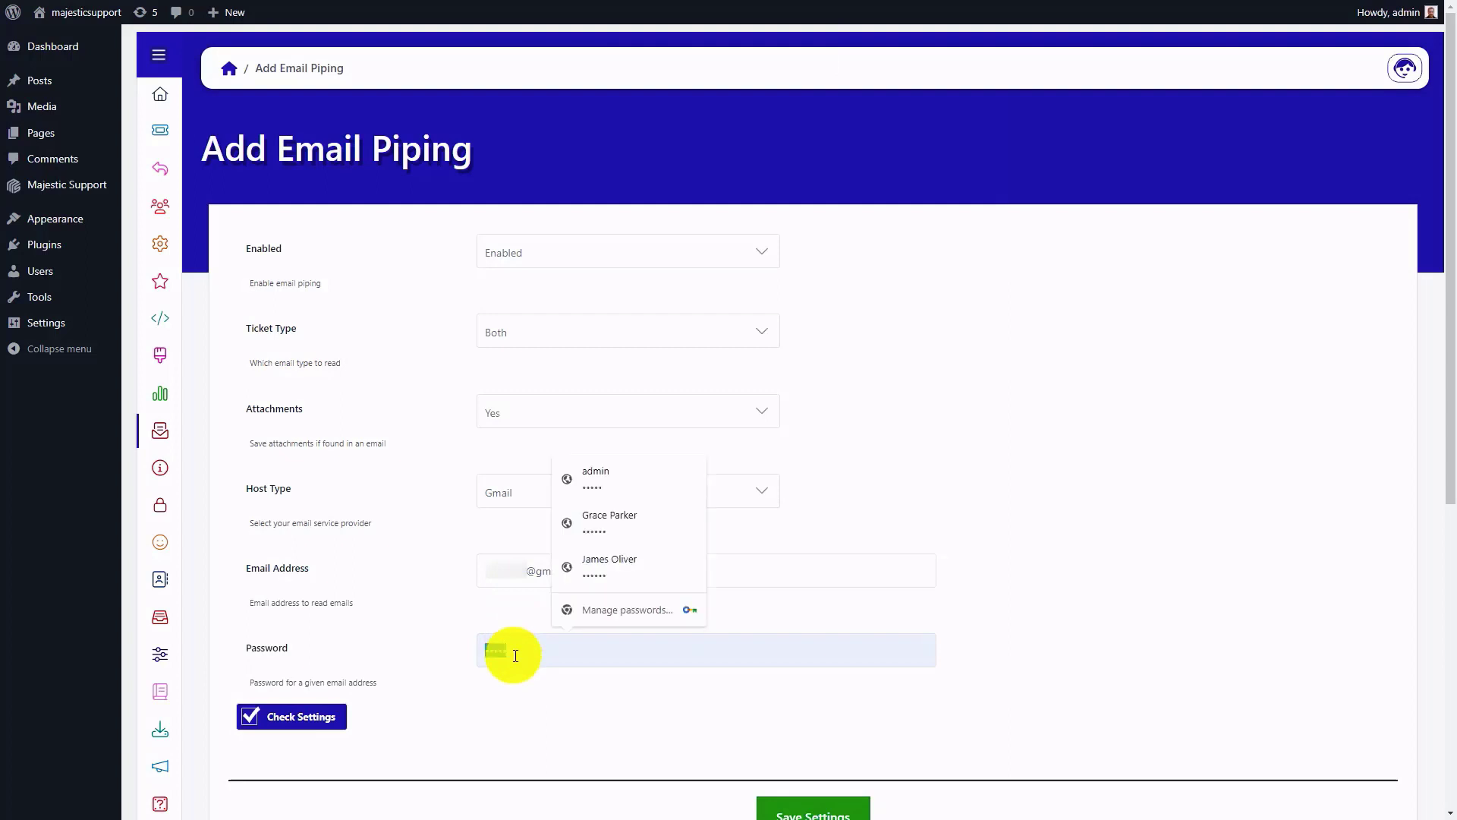
{"action": "key", "text": "ctrl+v"}
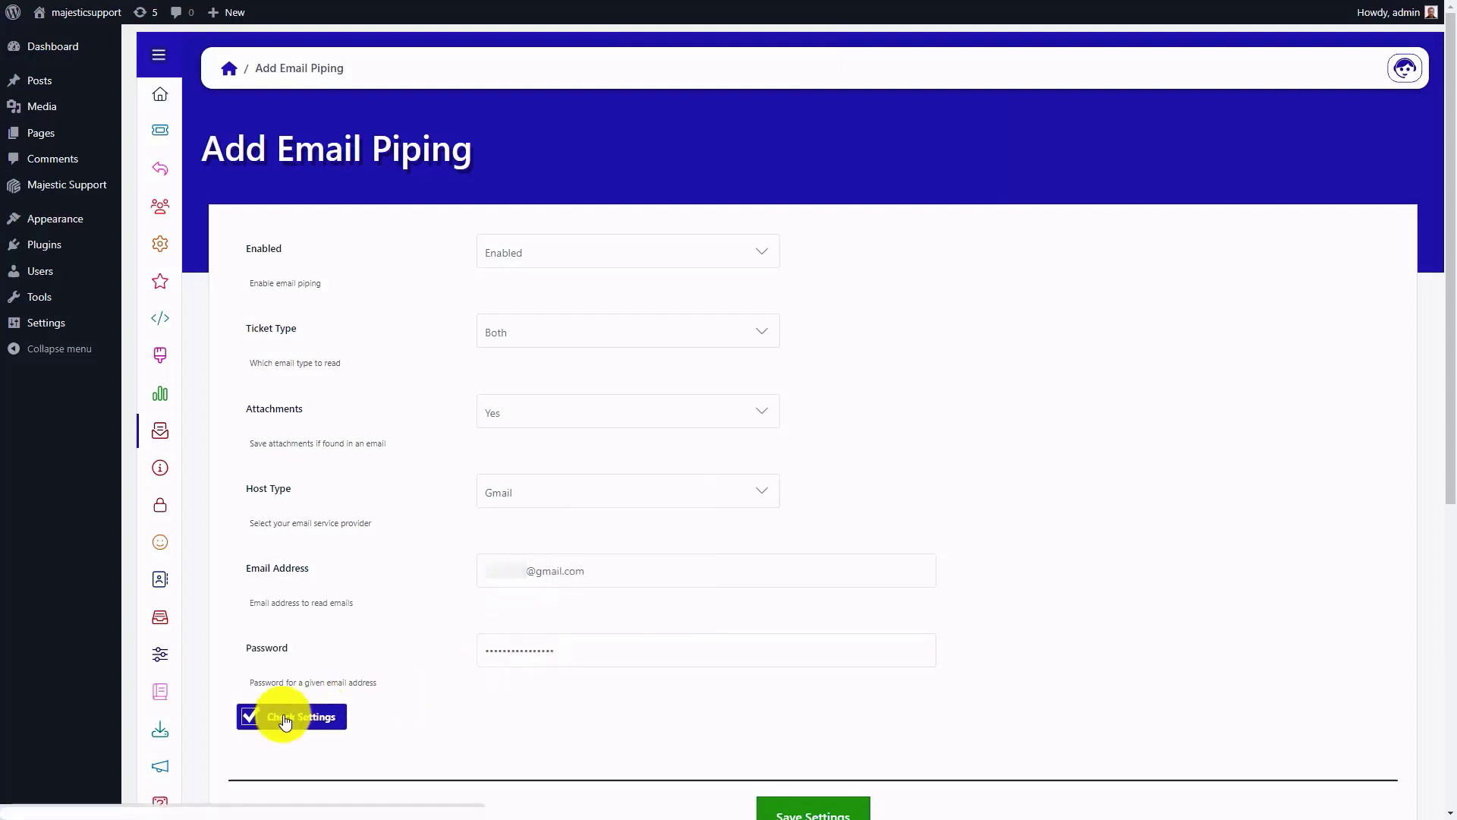
Step: Check the email piping settings and save them
{"action": "left_click", "coordinate": [286, 717]}
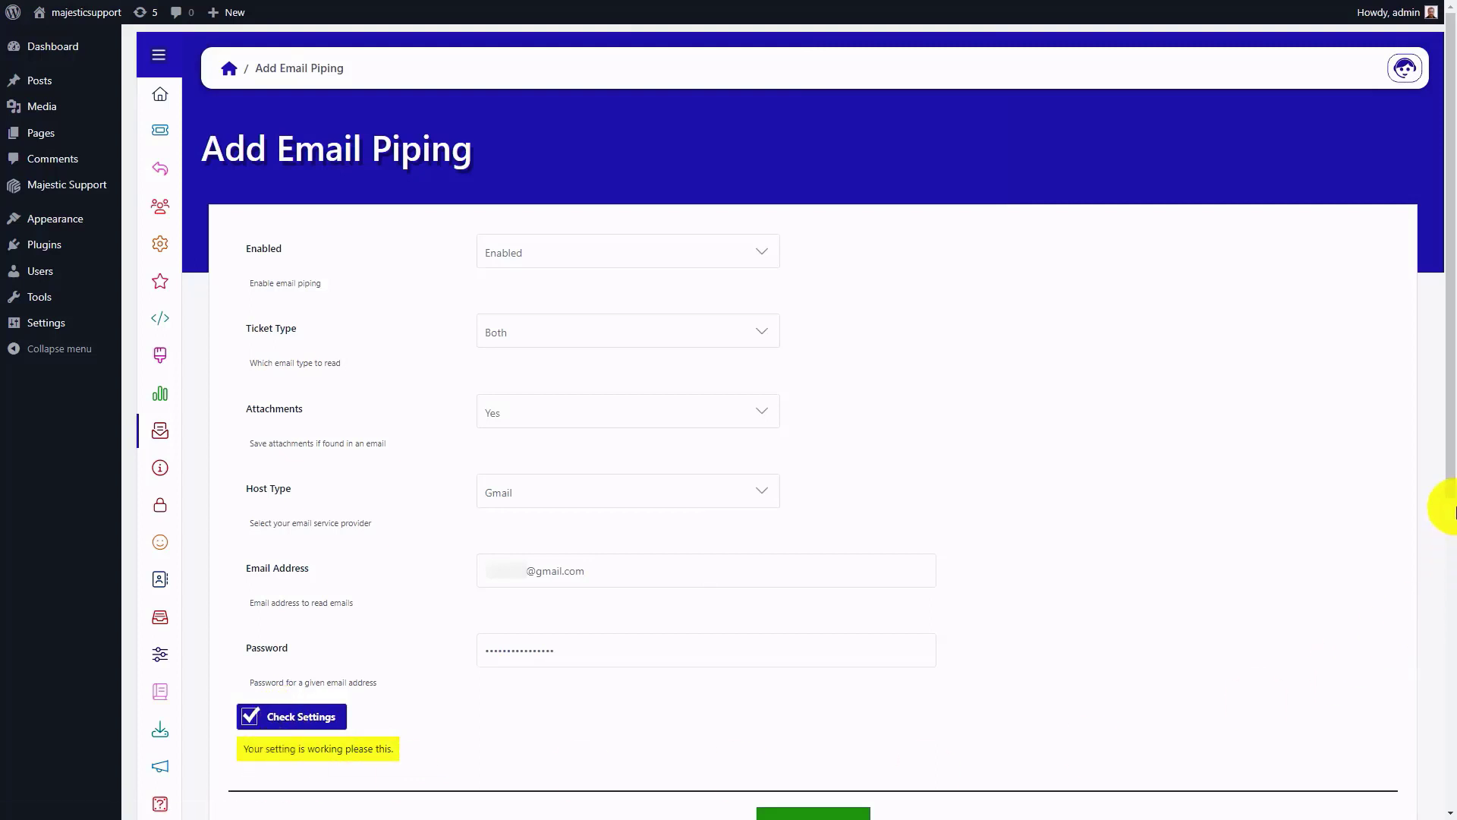
{"action": "left_click_drag", "start_coordinate": [1440, 472], "coordinate": [1428, 578]}
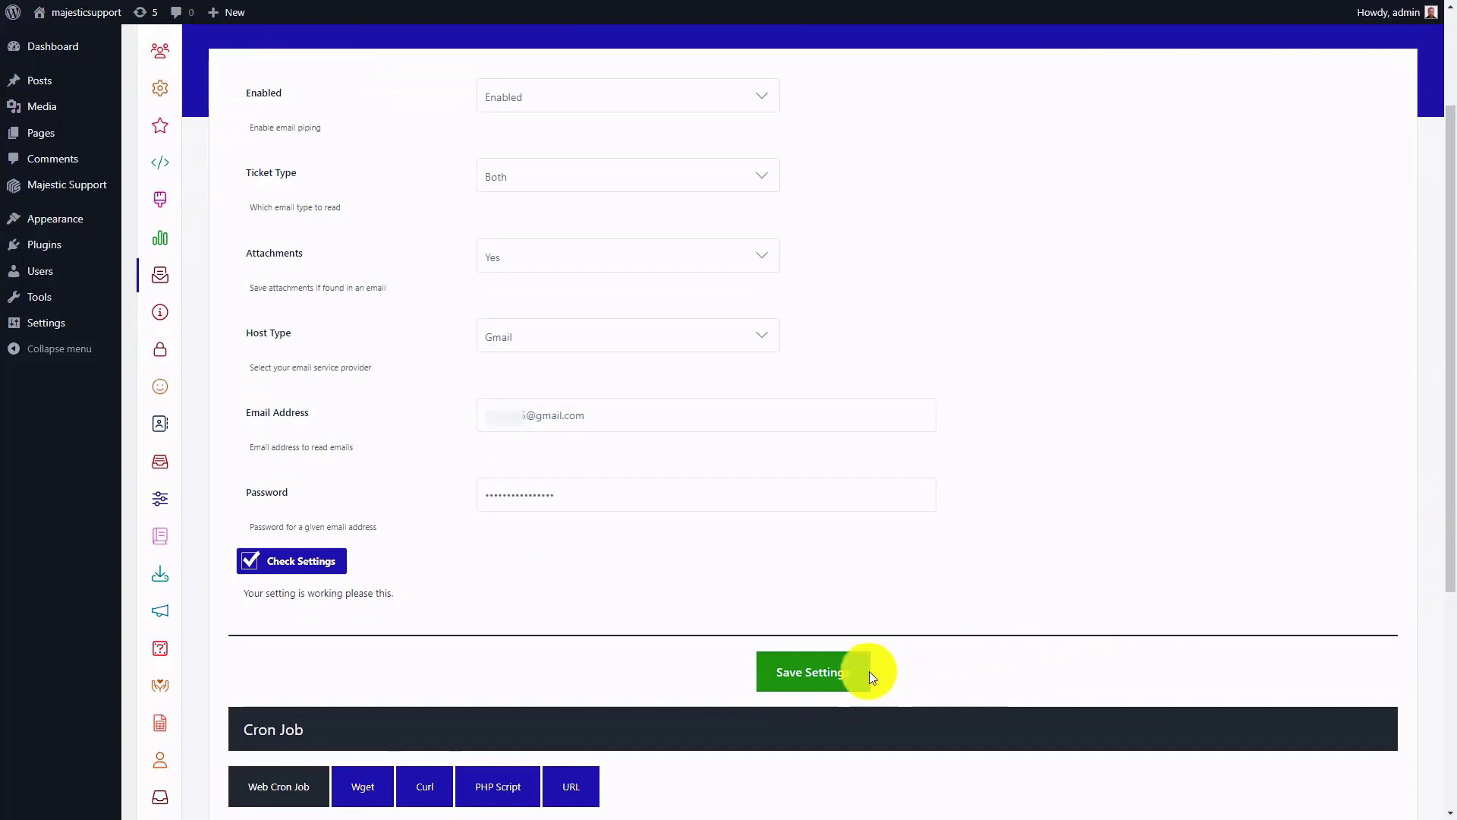
{"action": "left_click", "coordinate": [807, 675]}
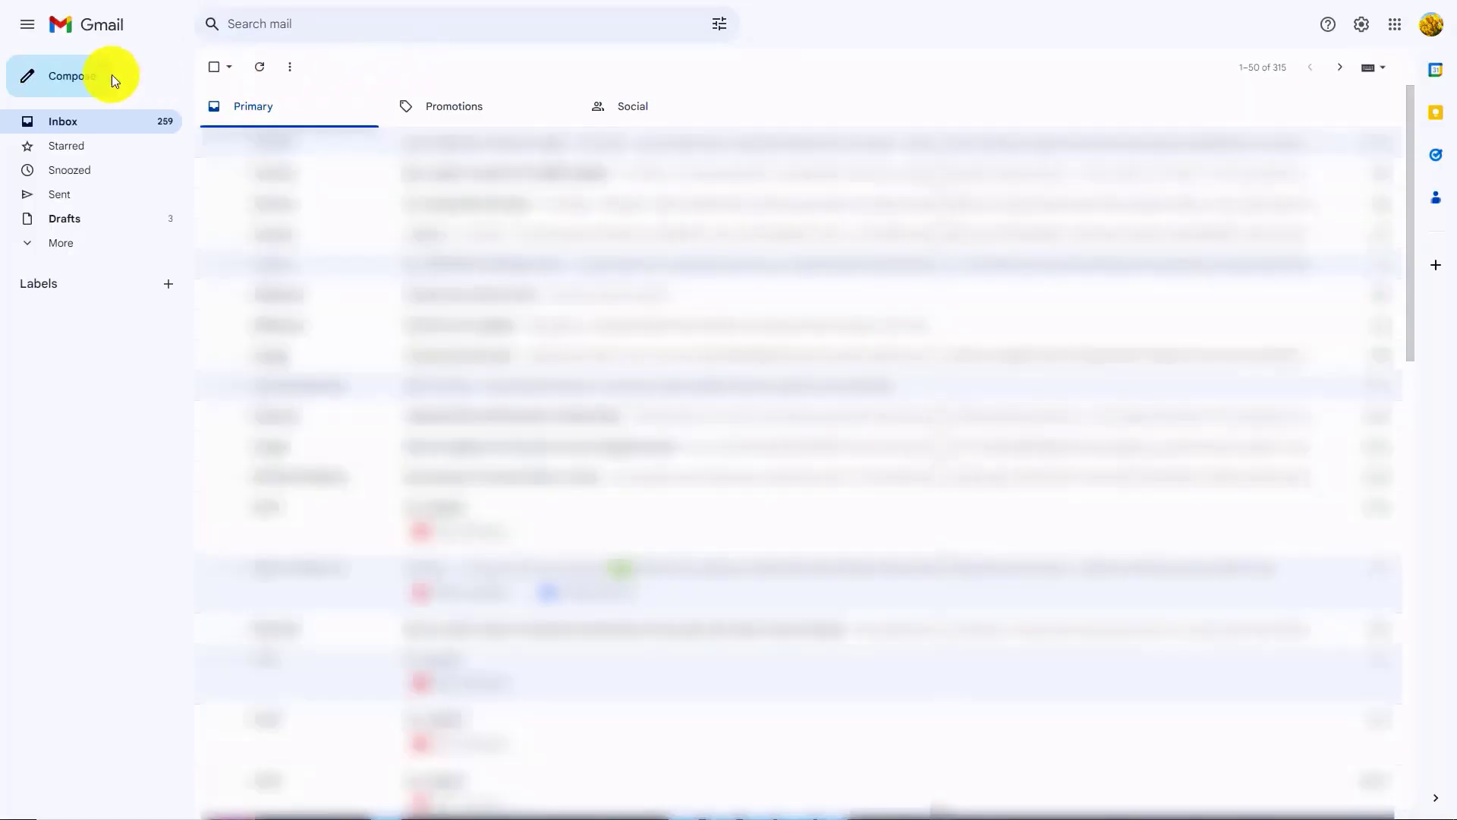
Step: In Gmail, start a new message to the piping email address with the subject "Request for Assistance"
{"action": "left_click", "coordinate": [111, 74]}
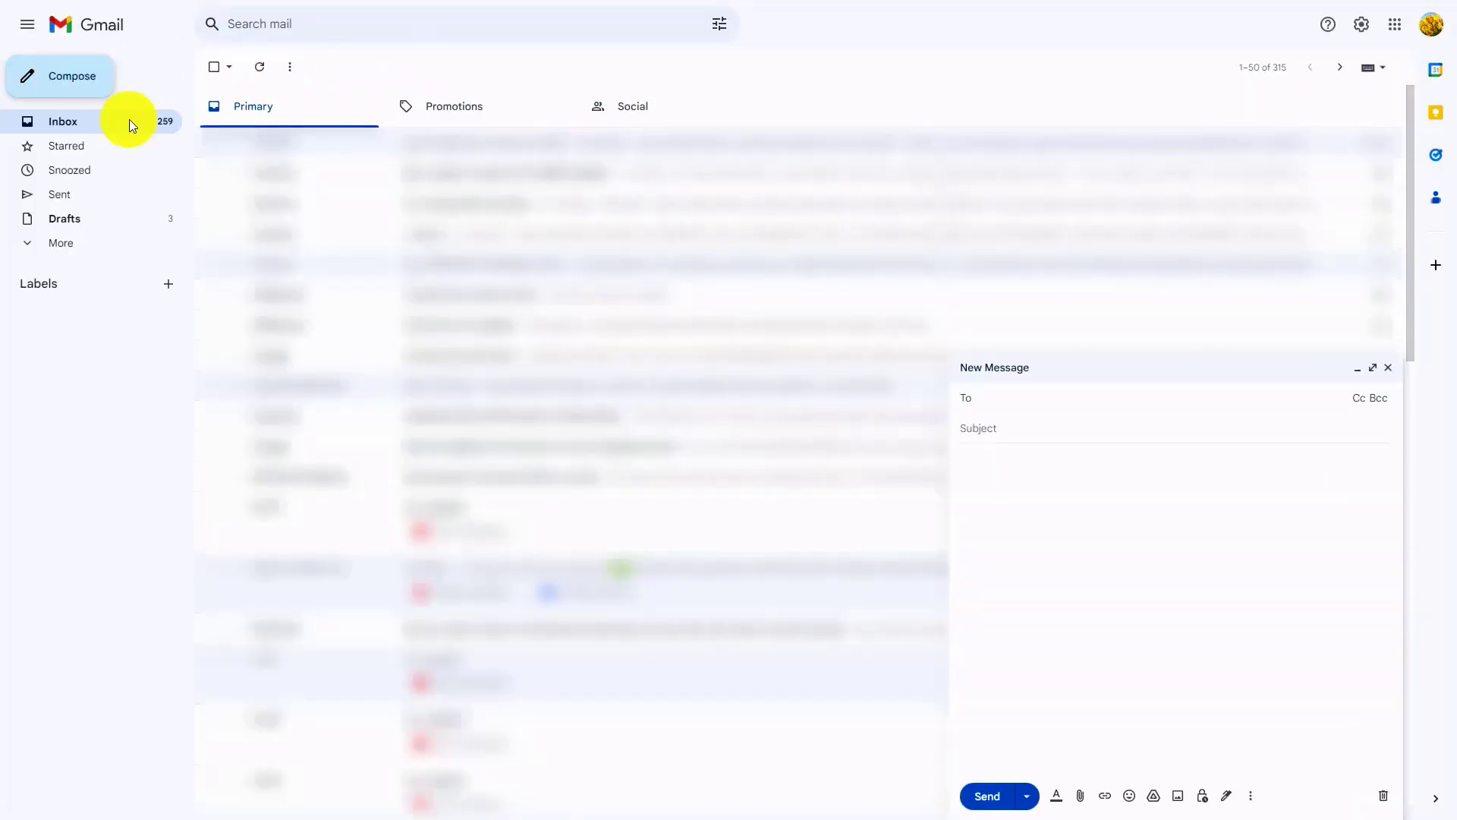
{"action": "left_click", "coordinate": [999, 395]}
{"action": "type", "text": "bu"}
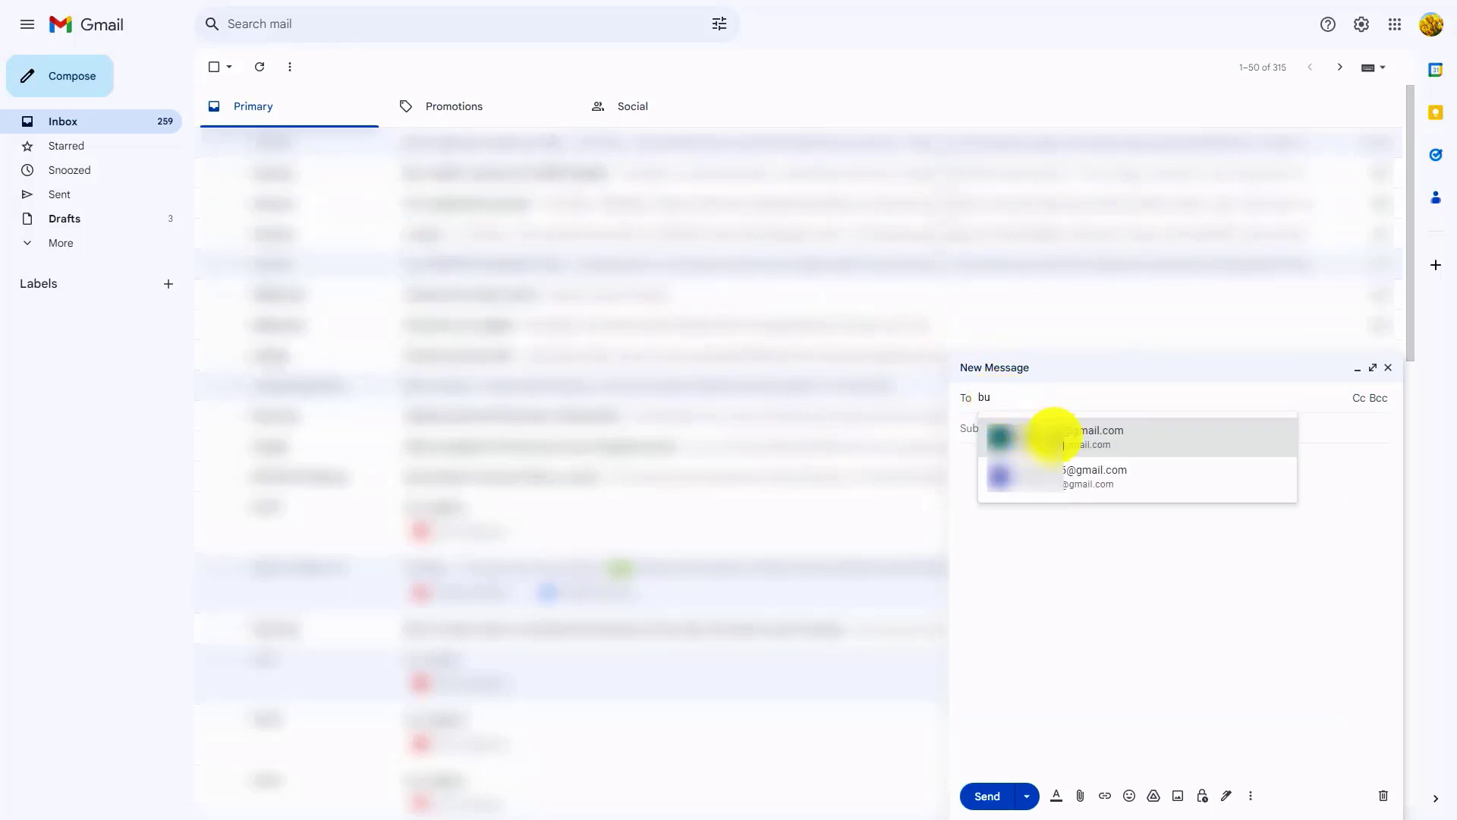
{"action": "left_click", "coordinate": [1051, 431]}
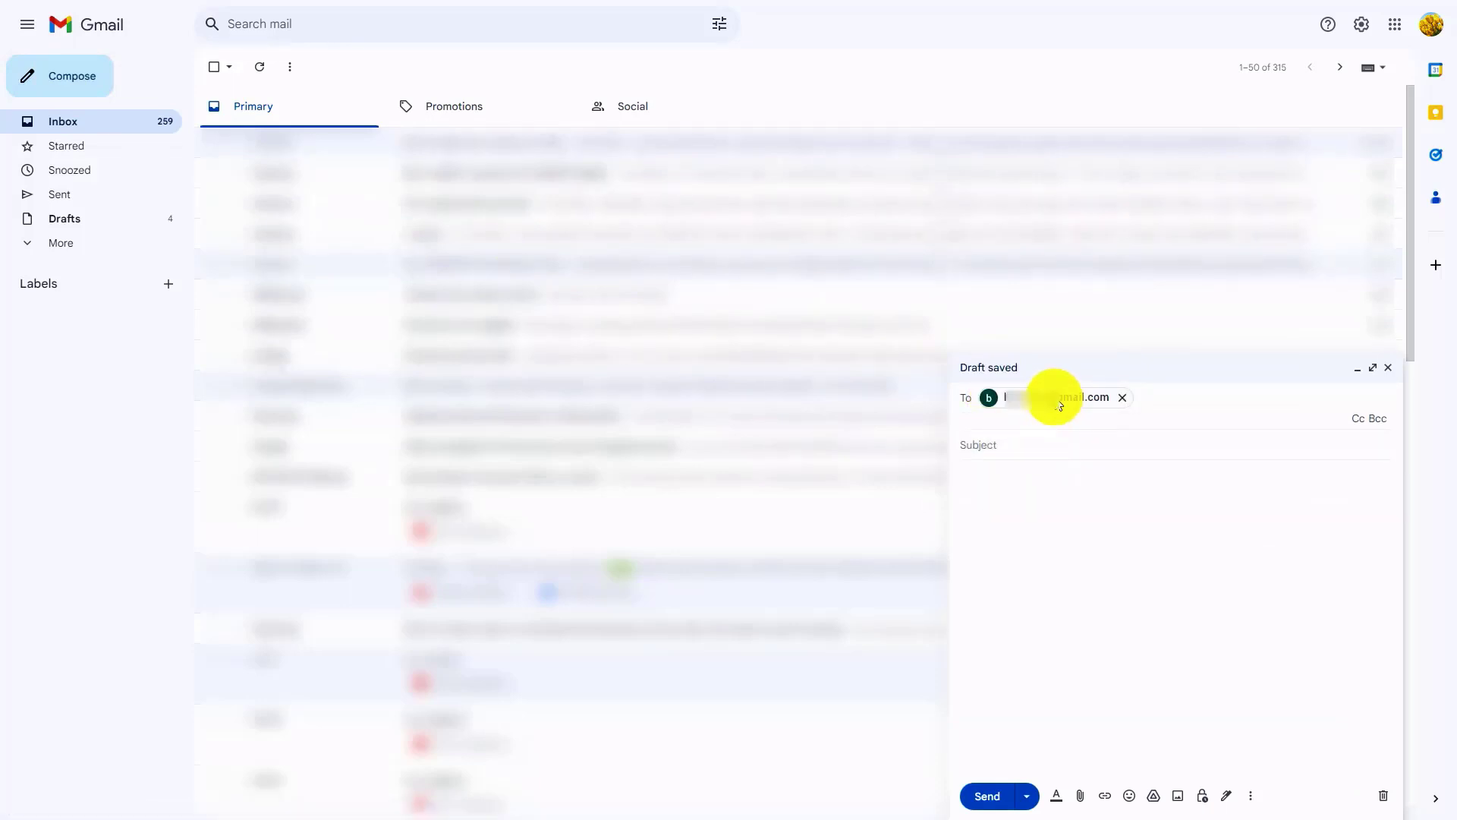
{"action": "left_click", "coordinate": [1021, 447]}
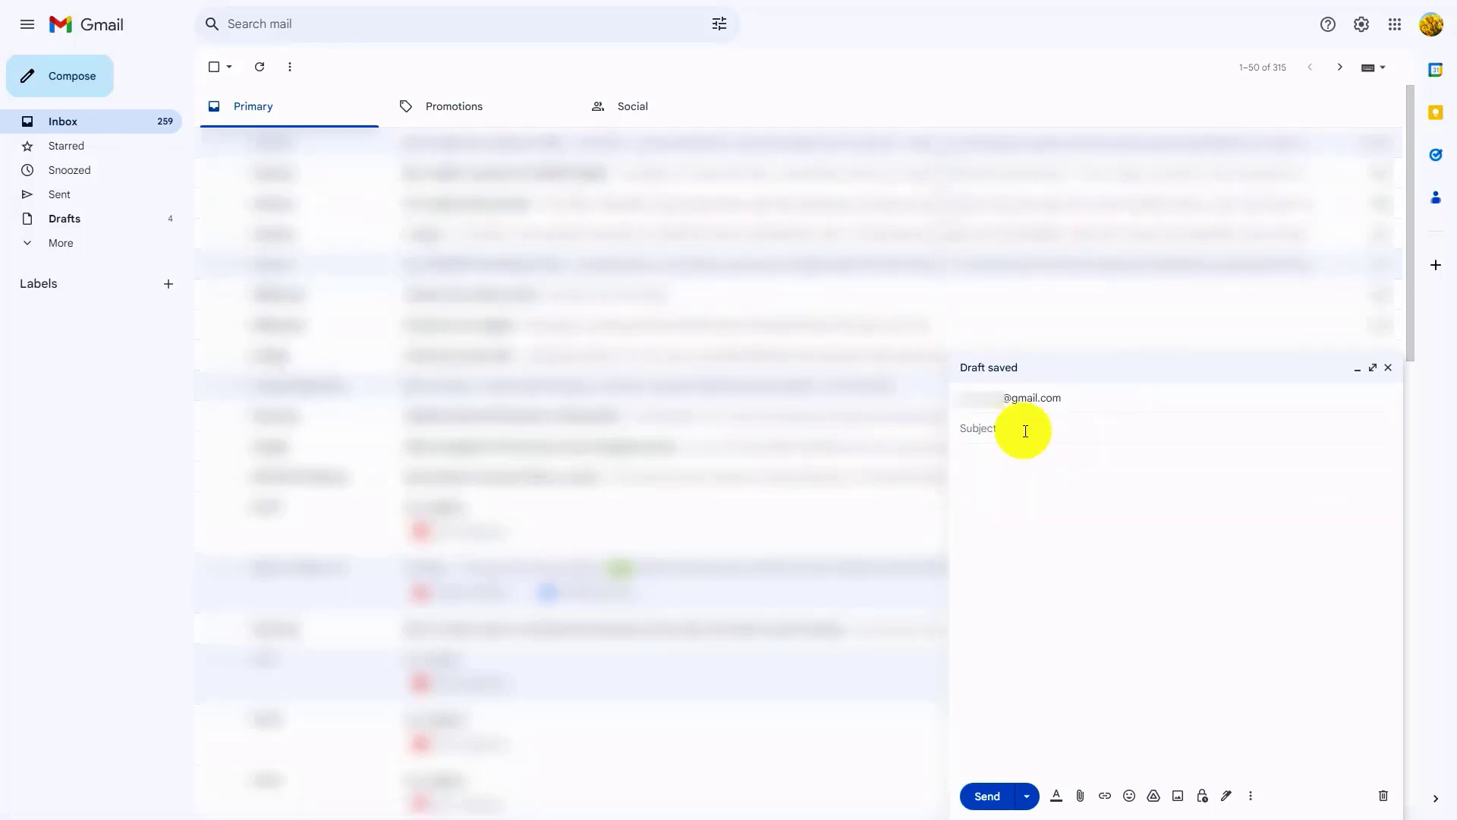
{"action": "type", "text": "Request for Assistance"}
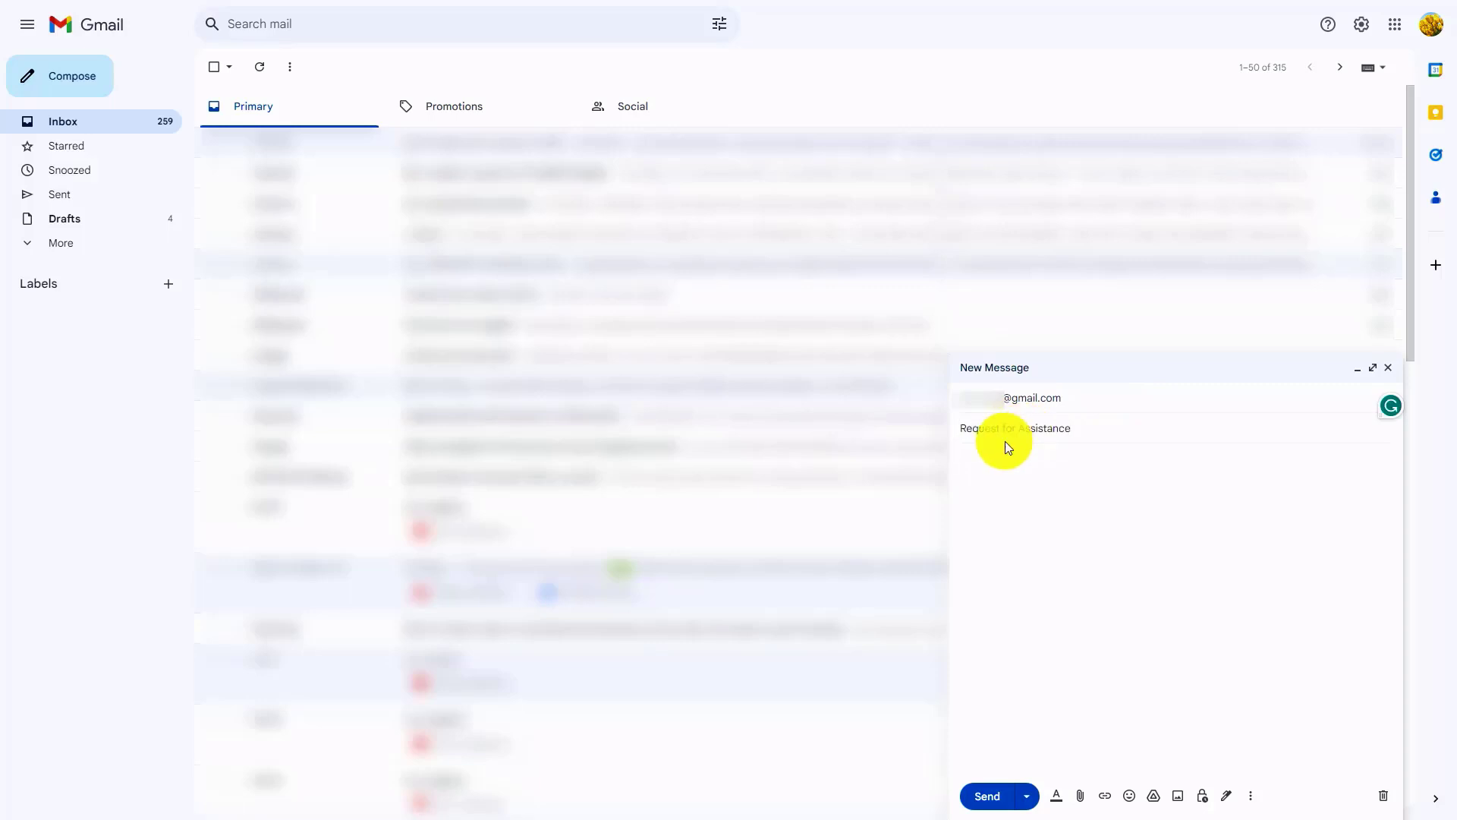
Step: Paste the support request beginning "Dear Support Team," as the message body and send the email
{"action": "left_click", "coordinate": [971, 460]}
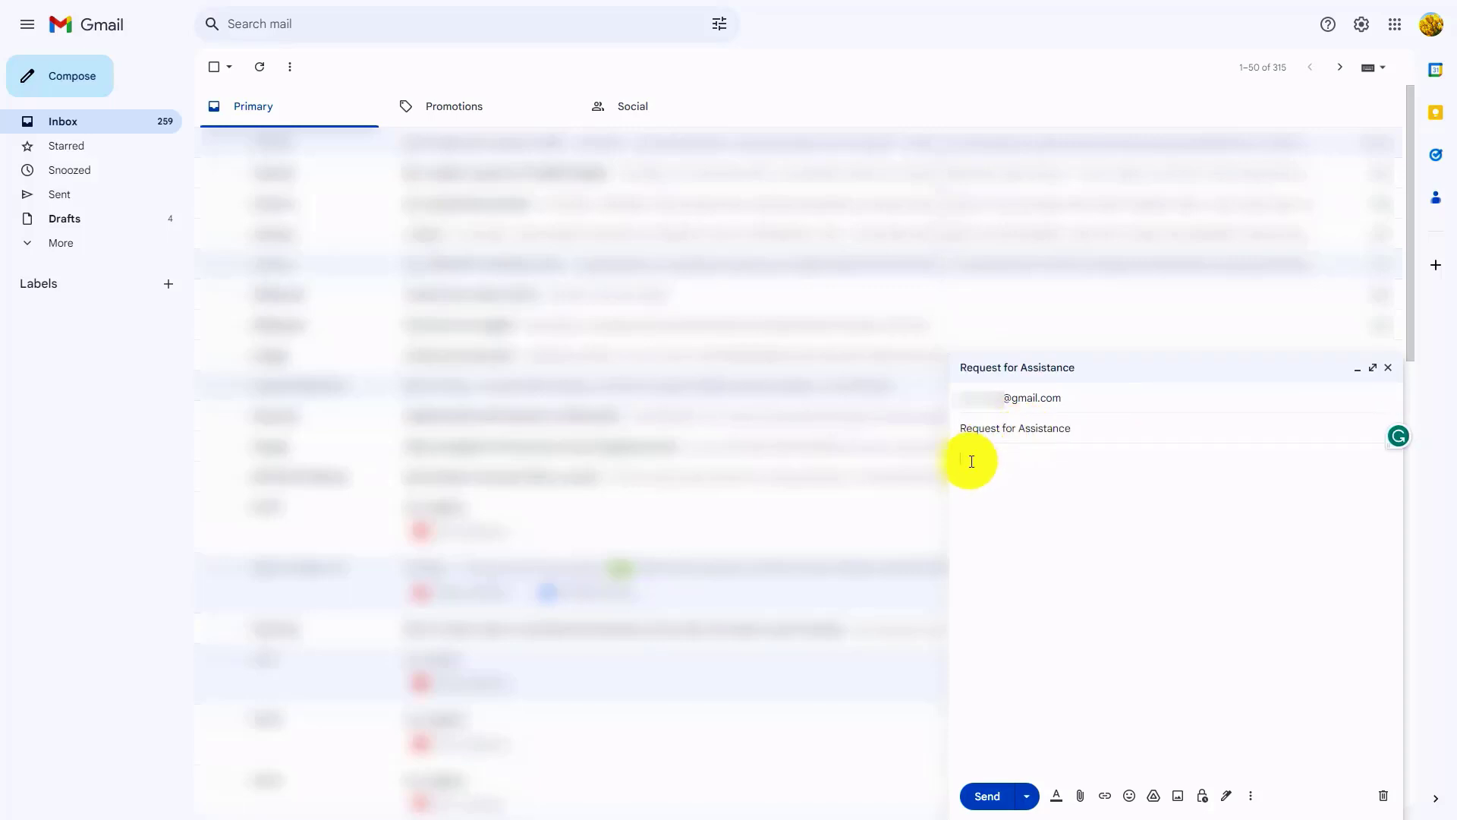
{"action": "type", "text": "Dear Support Team,  I hope this email finds you well. I am reaching out to request your assistance with an issue I am currently facing. I have encountered a problem and require your expertise to resolve it promptly.  To provide you with some context, I am experiencing difficulty [provide a brief description of the problem you're encountering]. This issue is affecting my ability to [explain the impact or consequences of the problem]. Despite my efforts to troubleshoot, I have been unable to resolve it on my own.  I have full confidence in your team's capabilities and would greatly appreciate your prompt attention to this matter. Please investigate the issue and provide guidance on how to rectify it. If any additional information or documentation is needed, please let me know, and I will be happy to provide it promptly.  Thank you in advance for your support and prompt assistance. I look forward to hearing from you soon."}
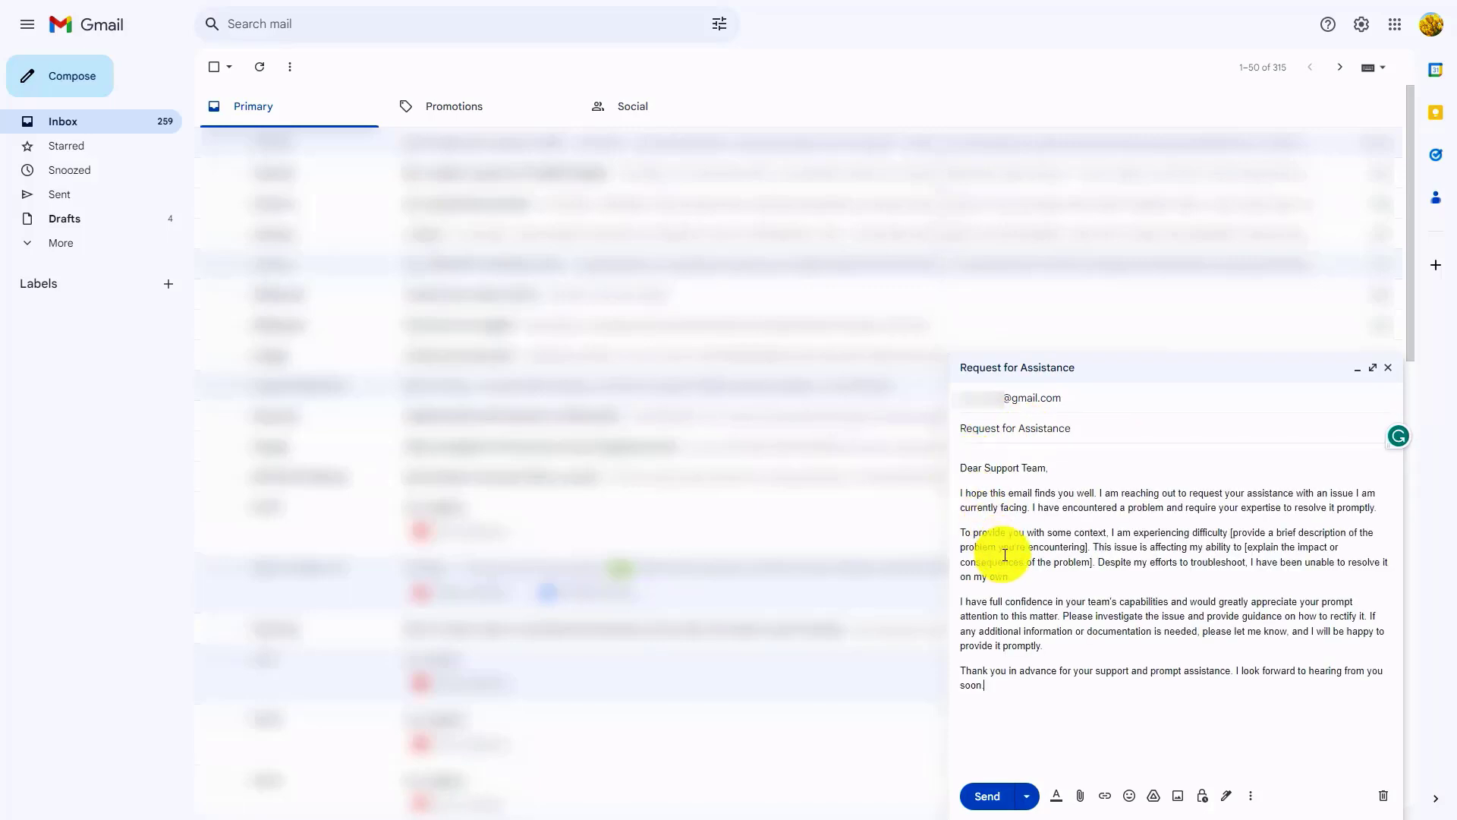
{"action": "left_click", "coordinate": [989, 796]}
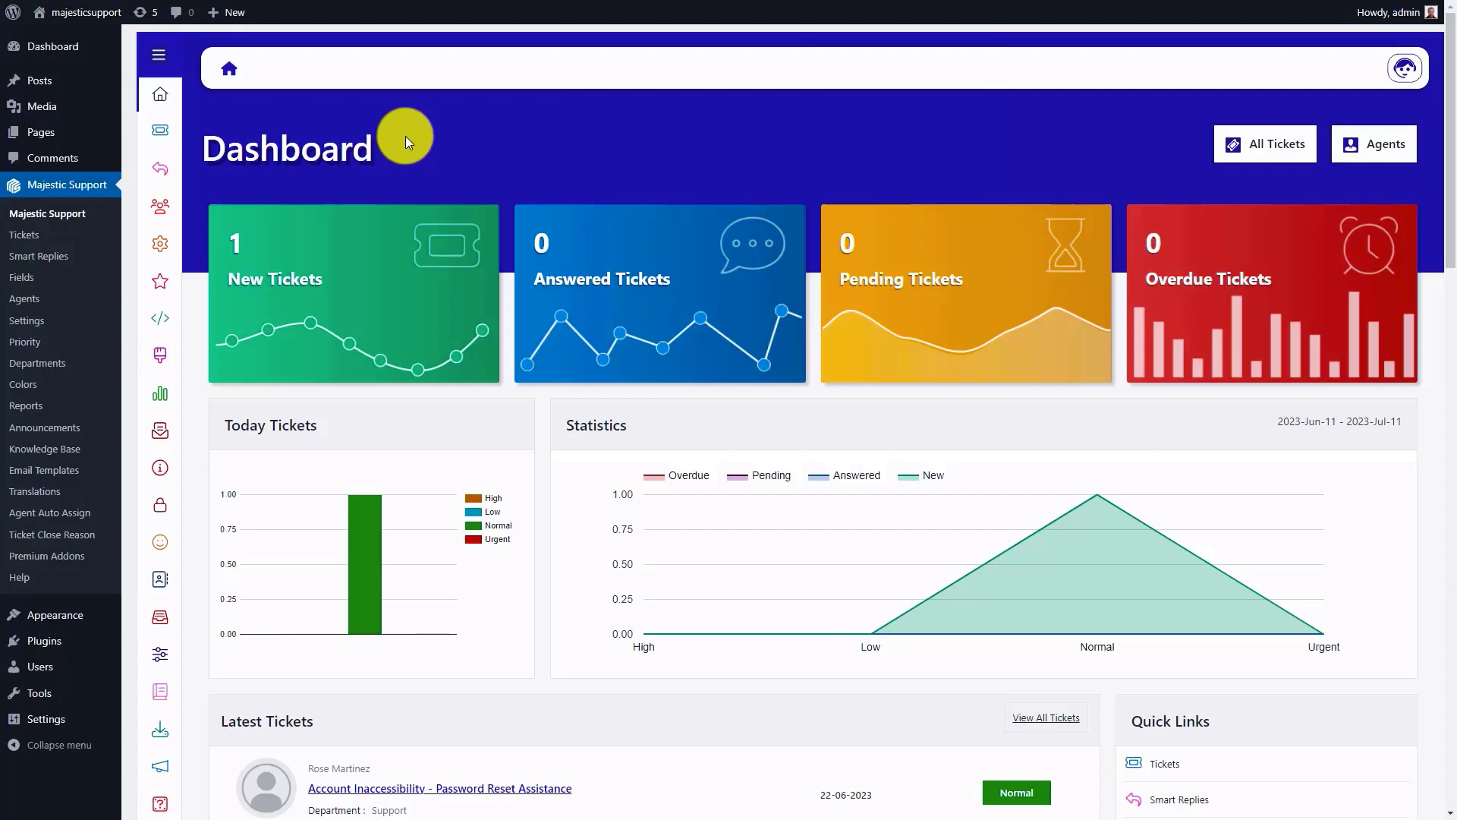
Step: Switch to the Majestic Support dashboard in WordPress and open the ticket list to look for the emailed request
{"action": "mouse_move", "coordinate": [164, 125]}
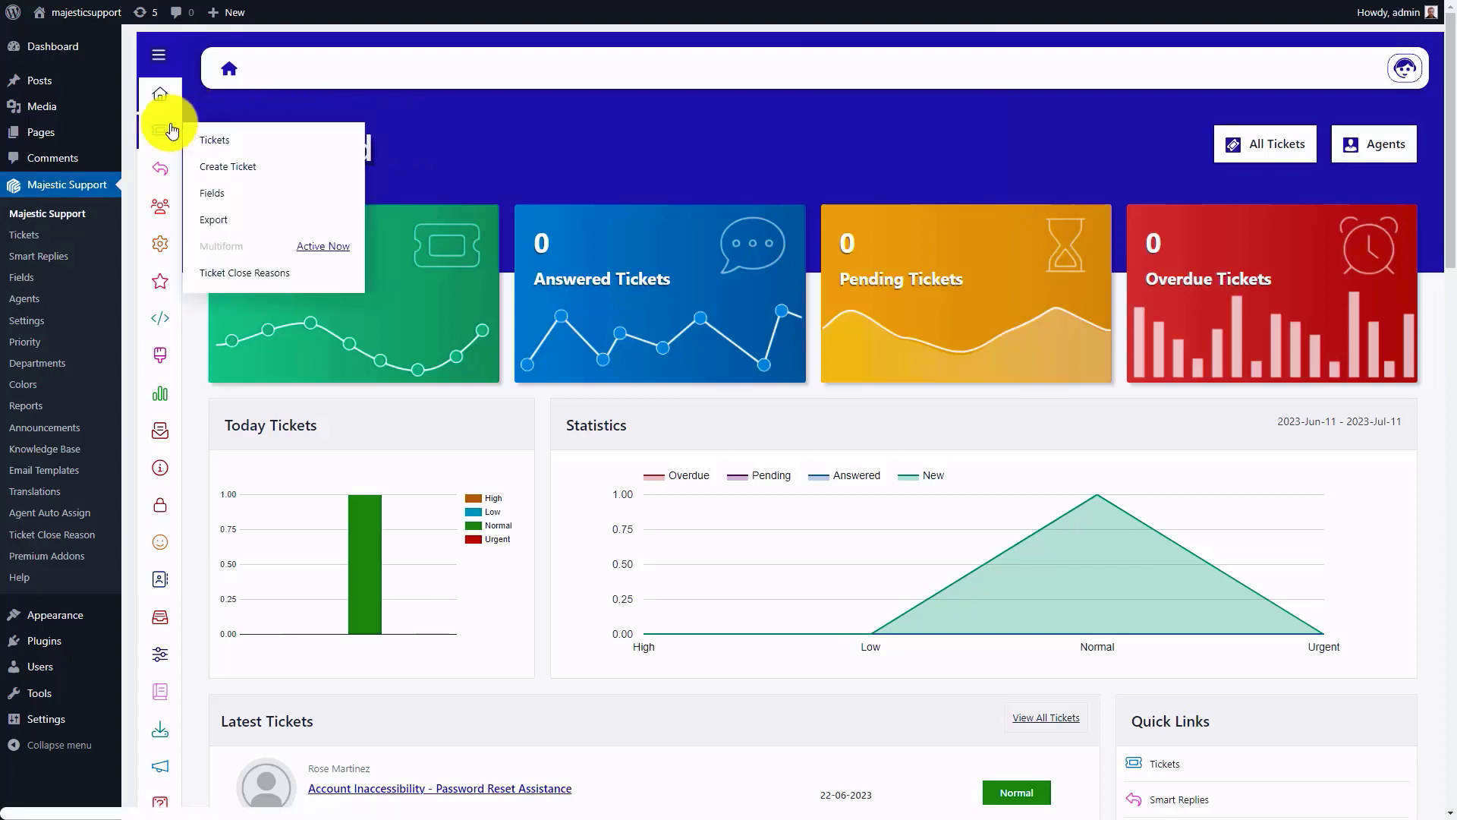
{"action": "left_click", "coordinate": [212, 142]}
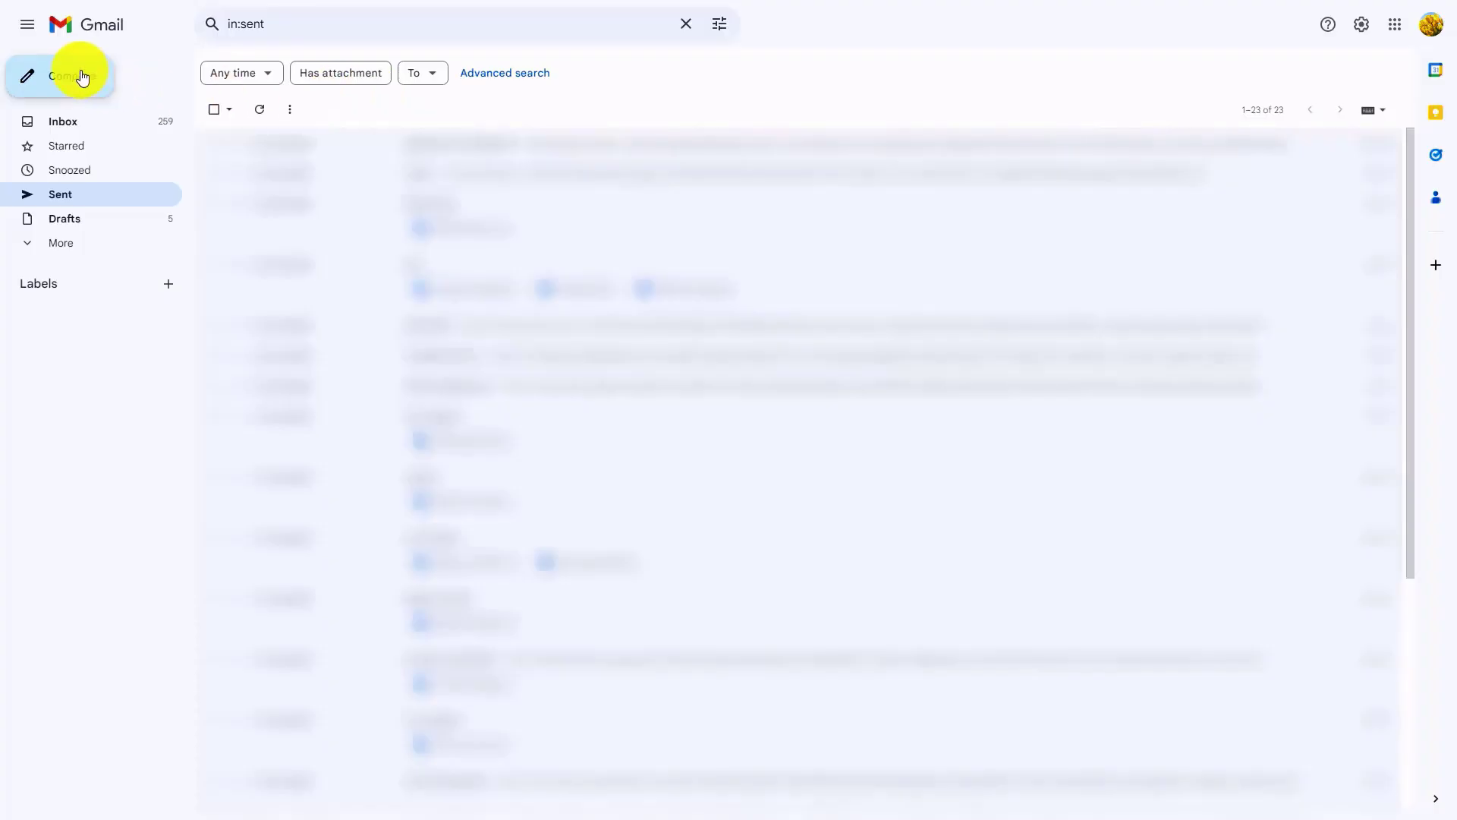
Step: In Gmail, start another message to the piping email address with the subject "Urgent System Error: Access Denied"
{"action": "left_click", "coordinate": [82, 78]}
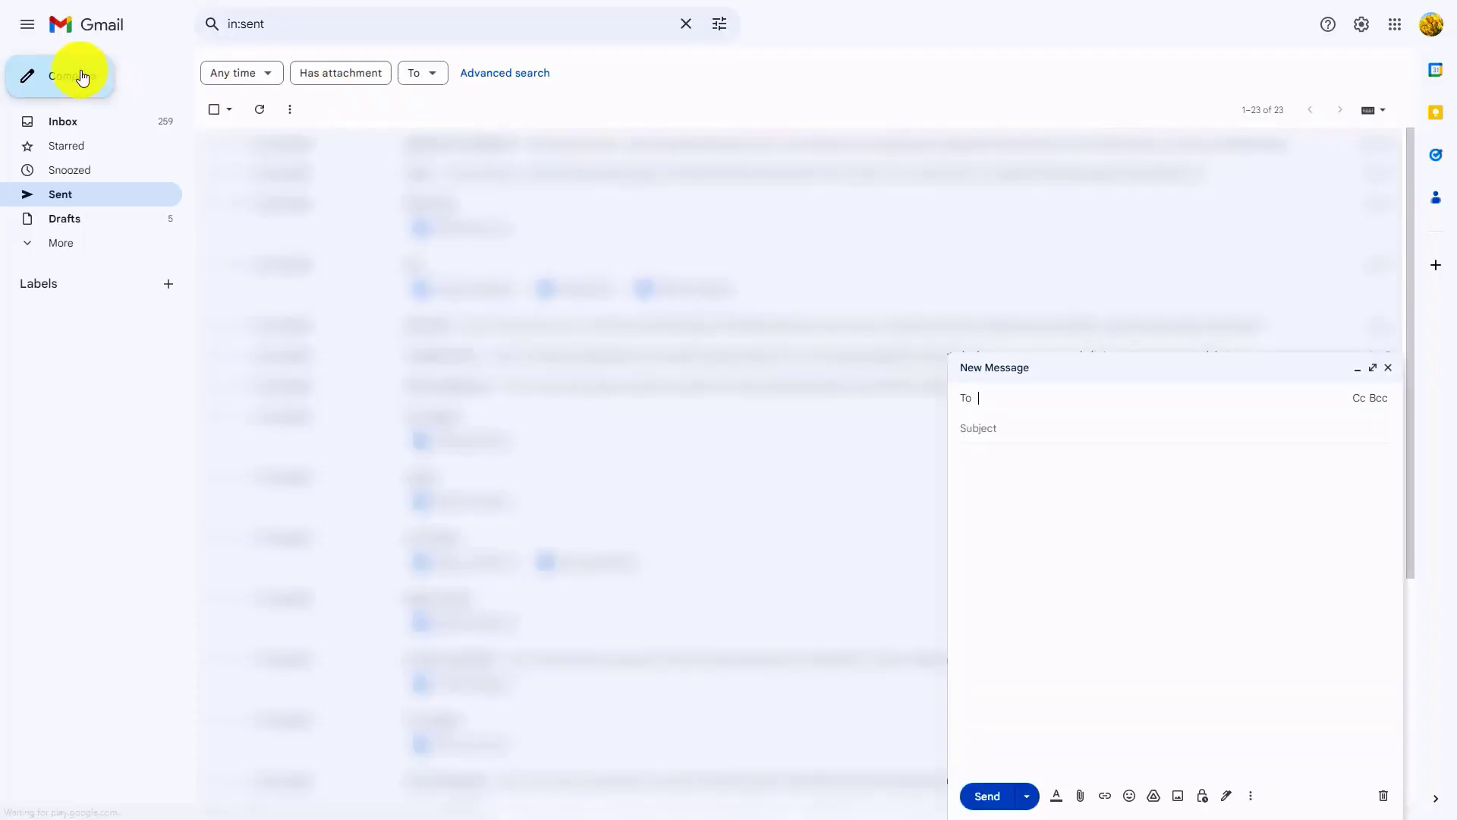
{"action": "left_click", "coordinate": [1004, 395]}
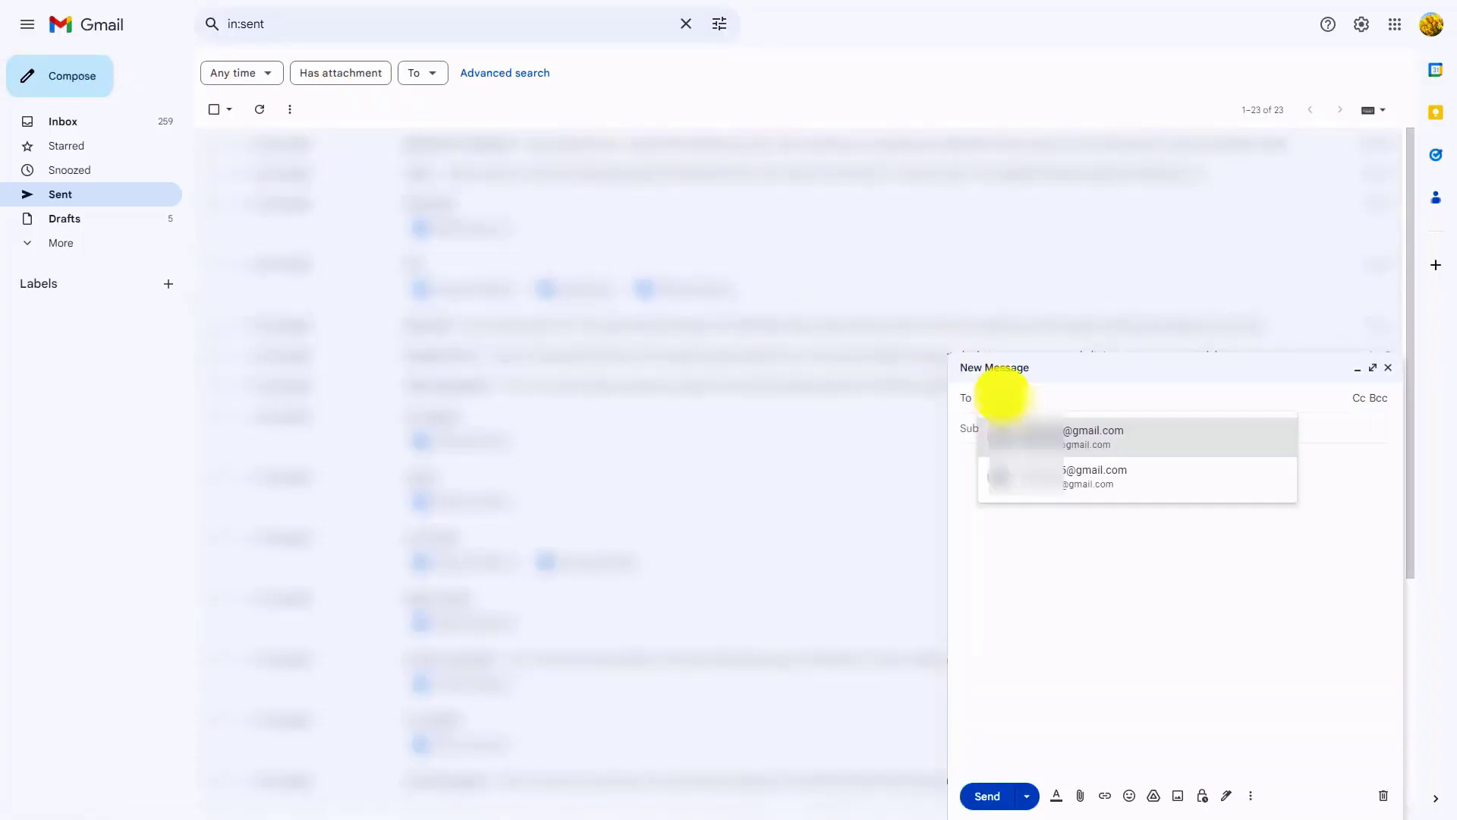
{"action": "left_click", "coordinate": [1024, 432]}
{"action": "left_click", "coordinate": [1029, 441]}
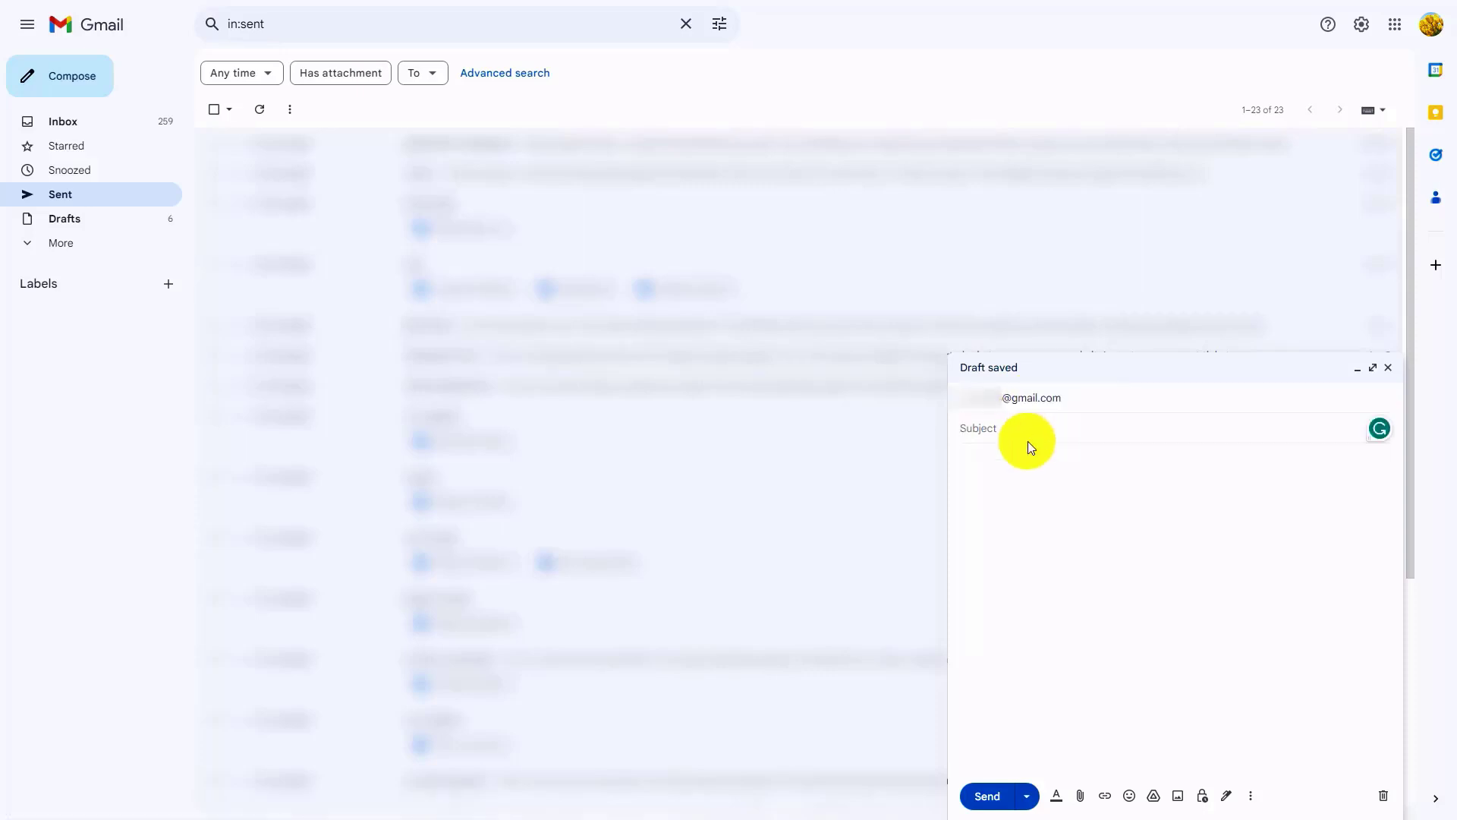
{"action": "type", "text": "Urgent System Error: Access Denied"}
{"action": "key", "text": "Tab"}
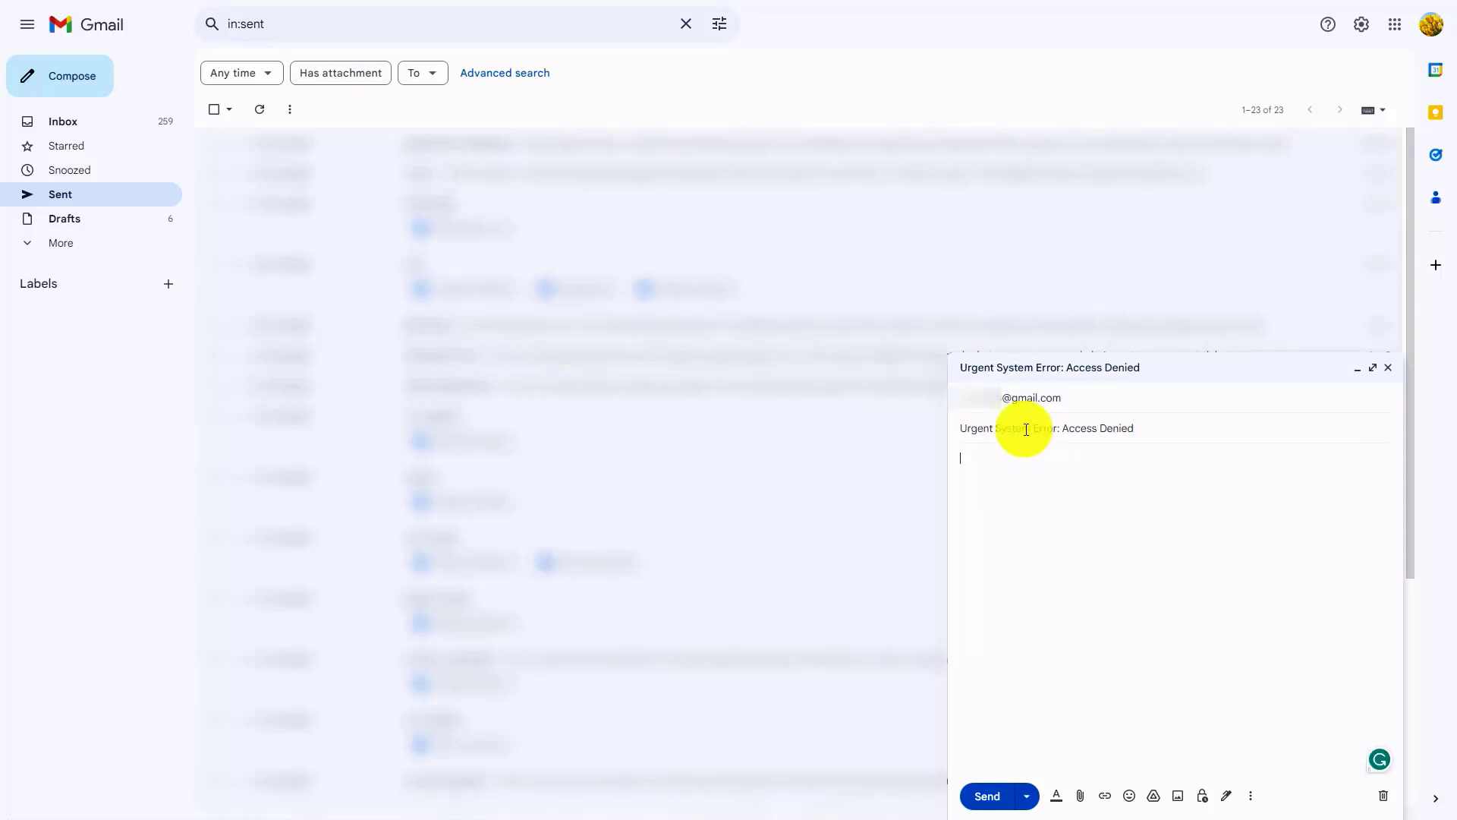
Step: Paste the support request as the message body, send the email, and review the open tickets in Majestic Support
{"action": "type", "text": "Hello Support Team,  I am writing to bring to your attention an urgent issue that requires immediate attention. I am encountering a critical system error that is preventing me from accessing a crucial component of our system.  Whenever I attempt to [describe the specific action or functionality you're trying to access], I receive an \"Access Denied\" error message. This error is hindering my ability to [explain the impact or consequences of not being able to access the functionality].  I have already attempted basic troubleshooting steps, such as clearing my cache and cookies, but the issue persists. This problem is disrupting my workflow and preventing me from carrying out essential tasks required for my role.  I kindly request your urgent assistance in resolving this matter as quickly as possible. Please investigate the issue, identify the root cause, and provide step-by-step instructions to rectify it. If any further details or logs are necessary, please let me know, and I will provide them promptly.  Thank you for your immediate attention to this critical matter. Your prompt resolution will be highly appreciated."}
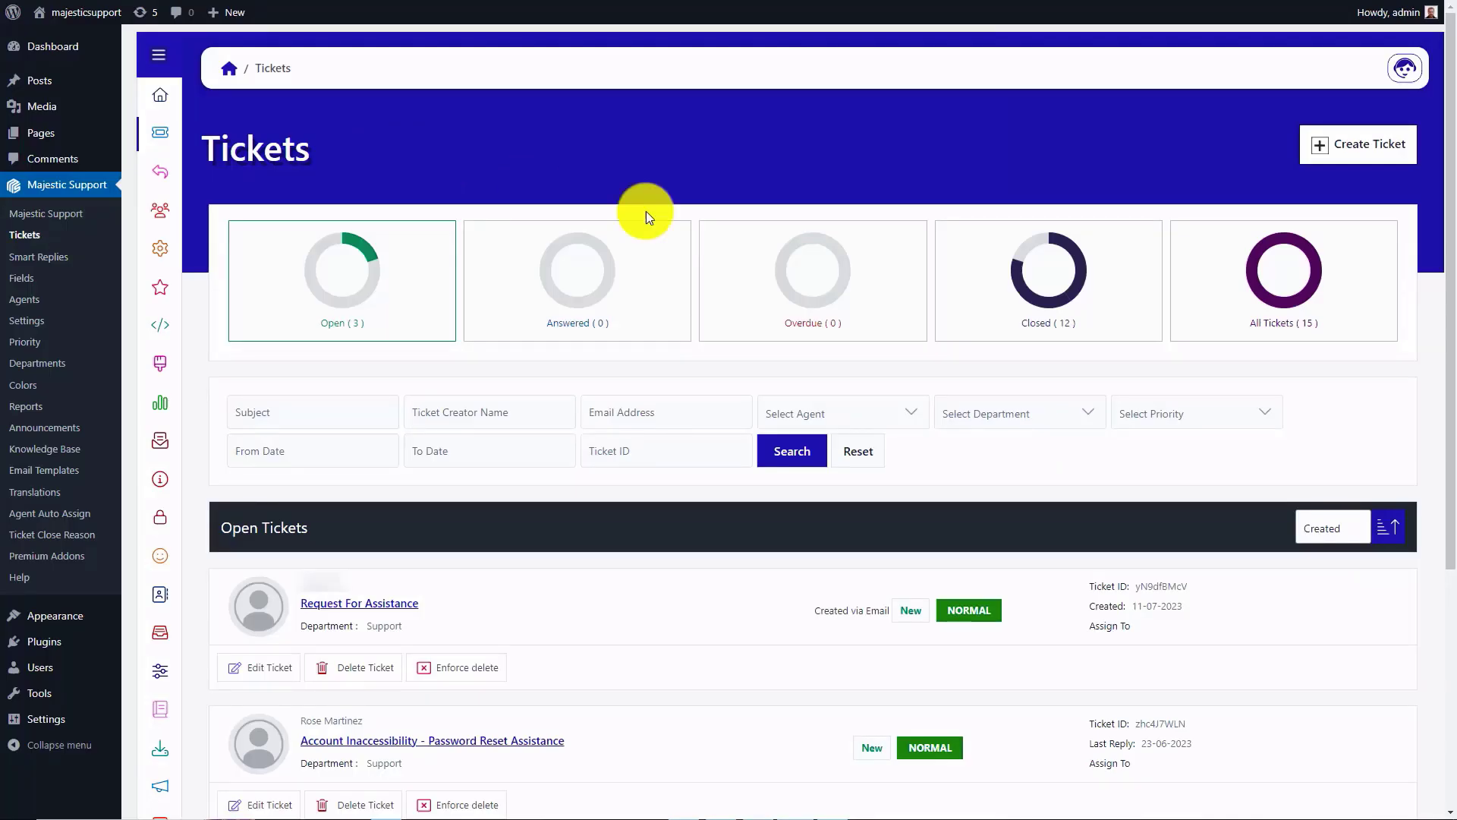
{"action": "left_click_drag", "start_coordinate": [1447, 341], "coordinate": [1442, 362]}
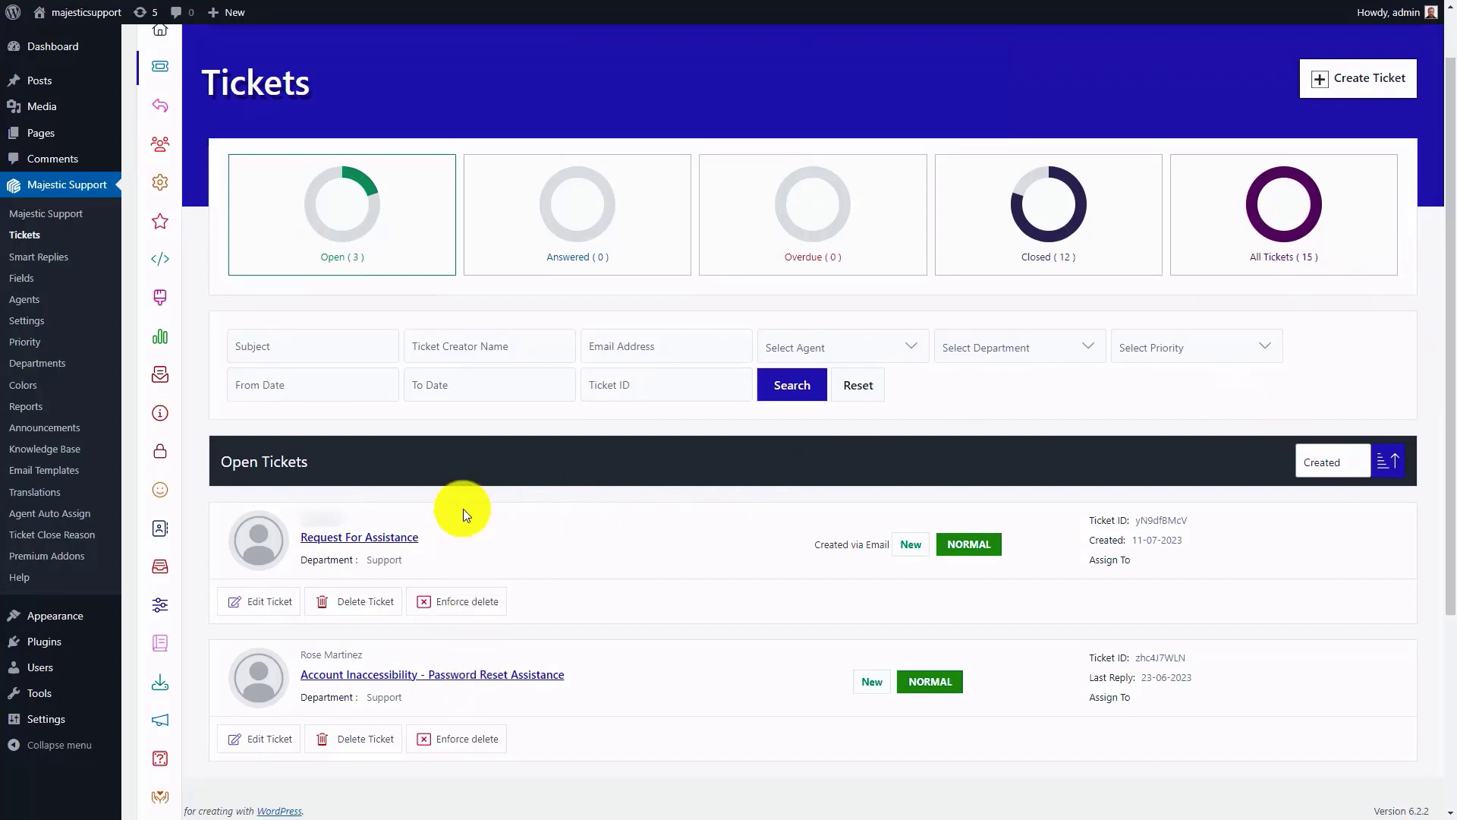
Step: Open the Gmail entry in Email Piping and copy its cron job URL for use with own and third-party scripts
{"action": "left_click", "coordinate": [166, 379]}
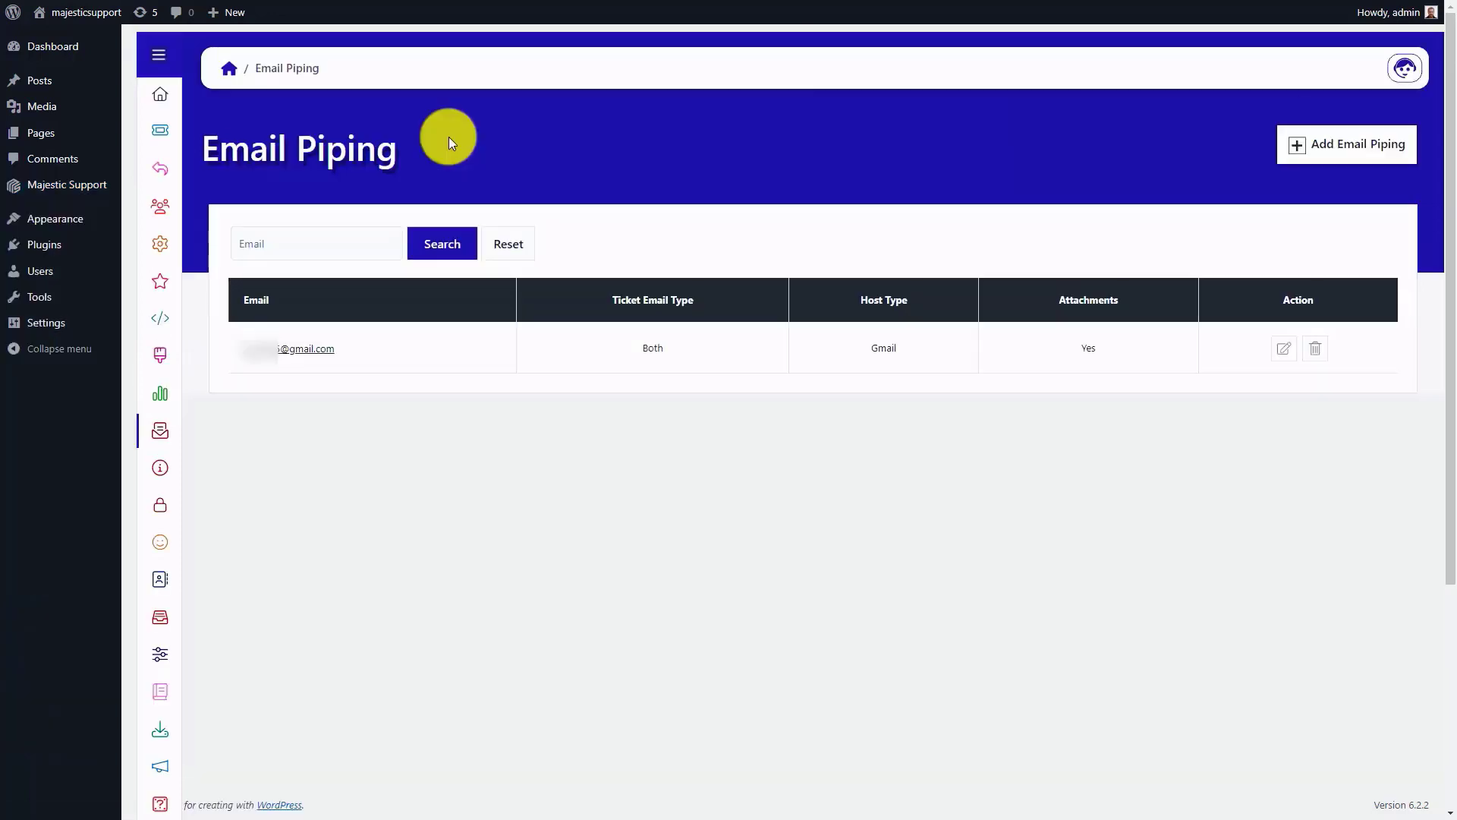
{"action": "left_click", "coordinate": [299, 349]}
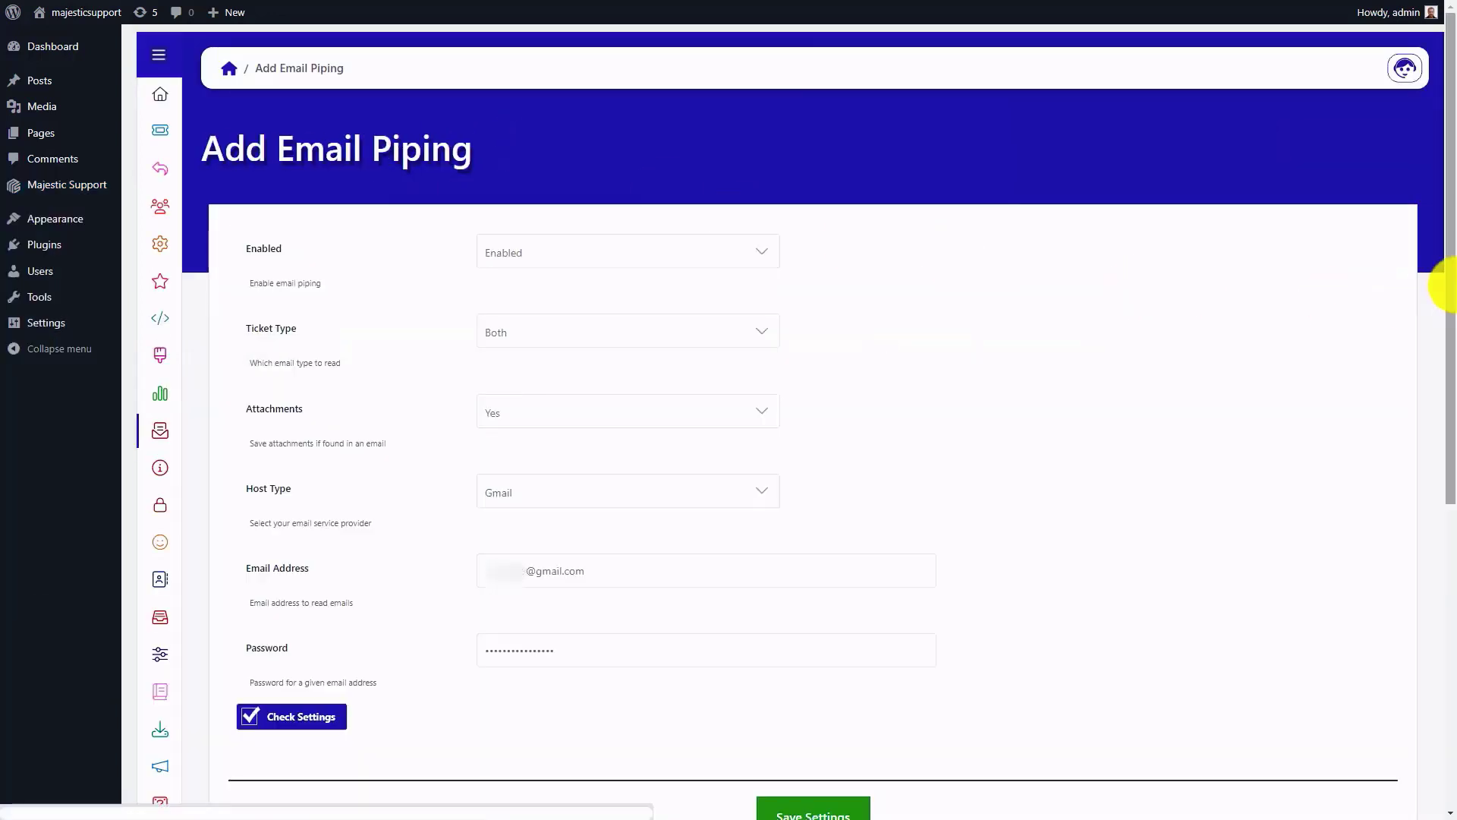
{"action": "left_click_drag", "start_coordinate": [1445, 286], "coordinate": [1451, 619]}
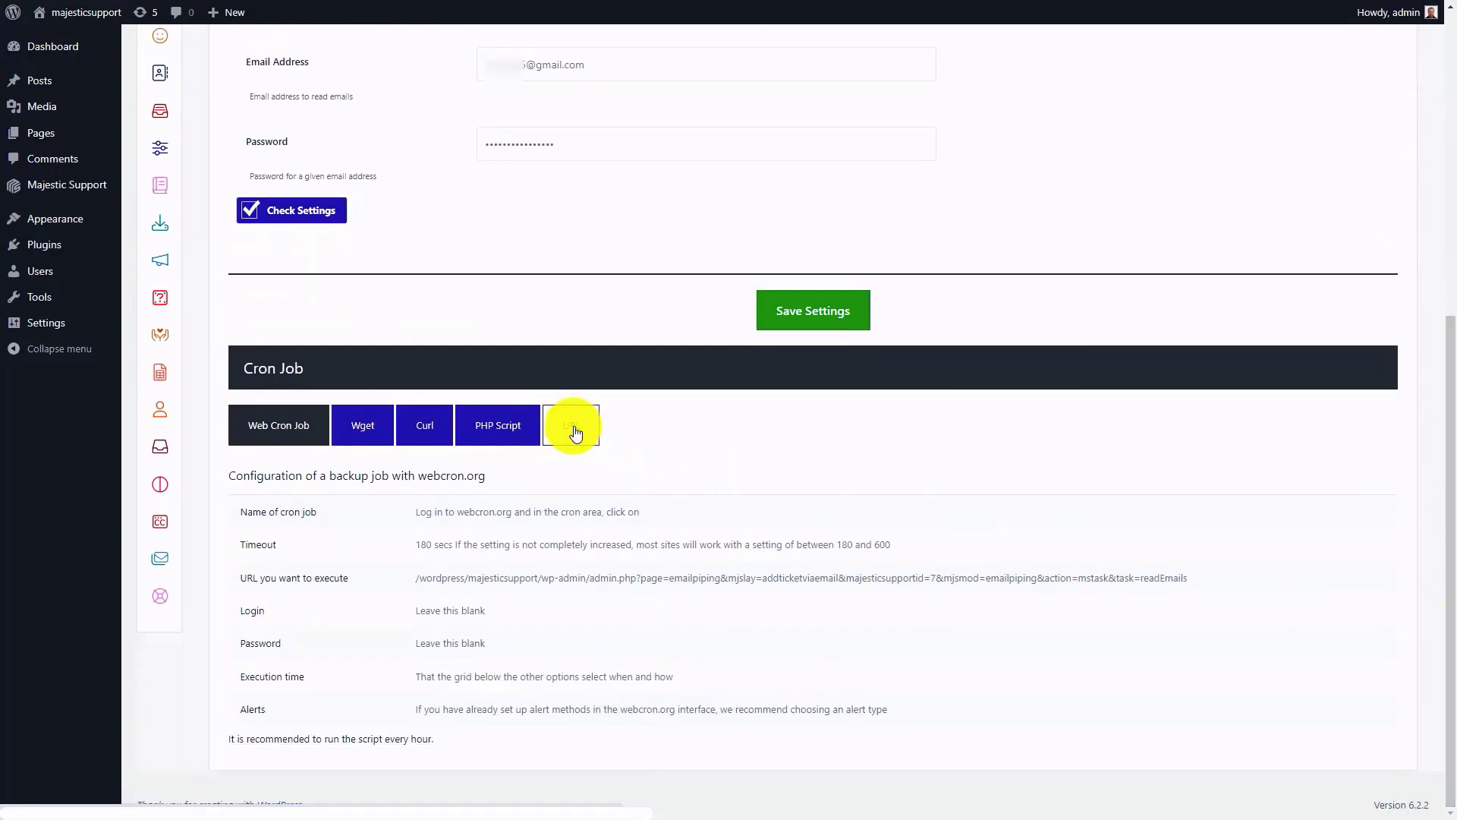
{"action": "left_click", "coordinate": [571, 426]}
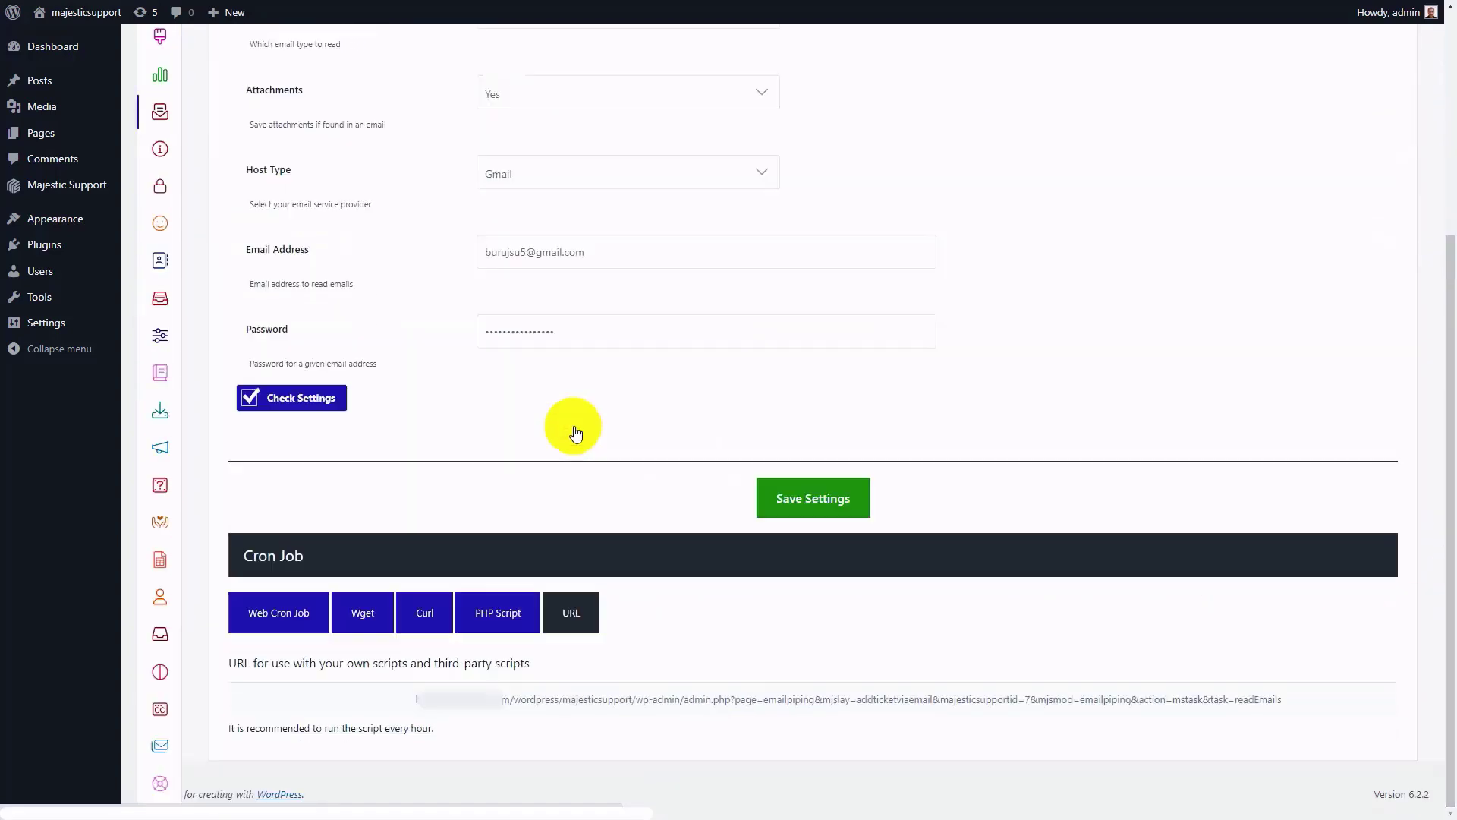
{"action": "triple_click", "coordinate": [545, 698]}
{"action": "right_click", "coordinate": [545, 698]}
{"action": "left_click", "coordinate": [594, 530]}
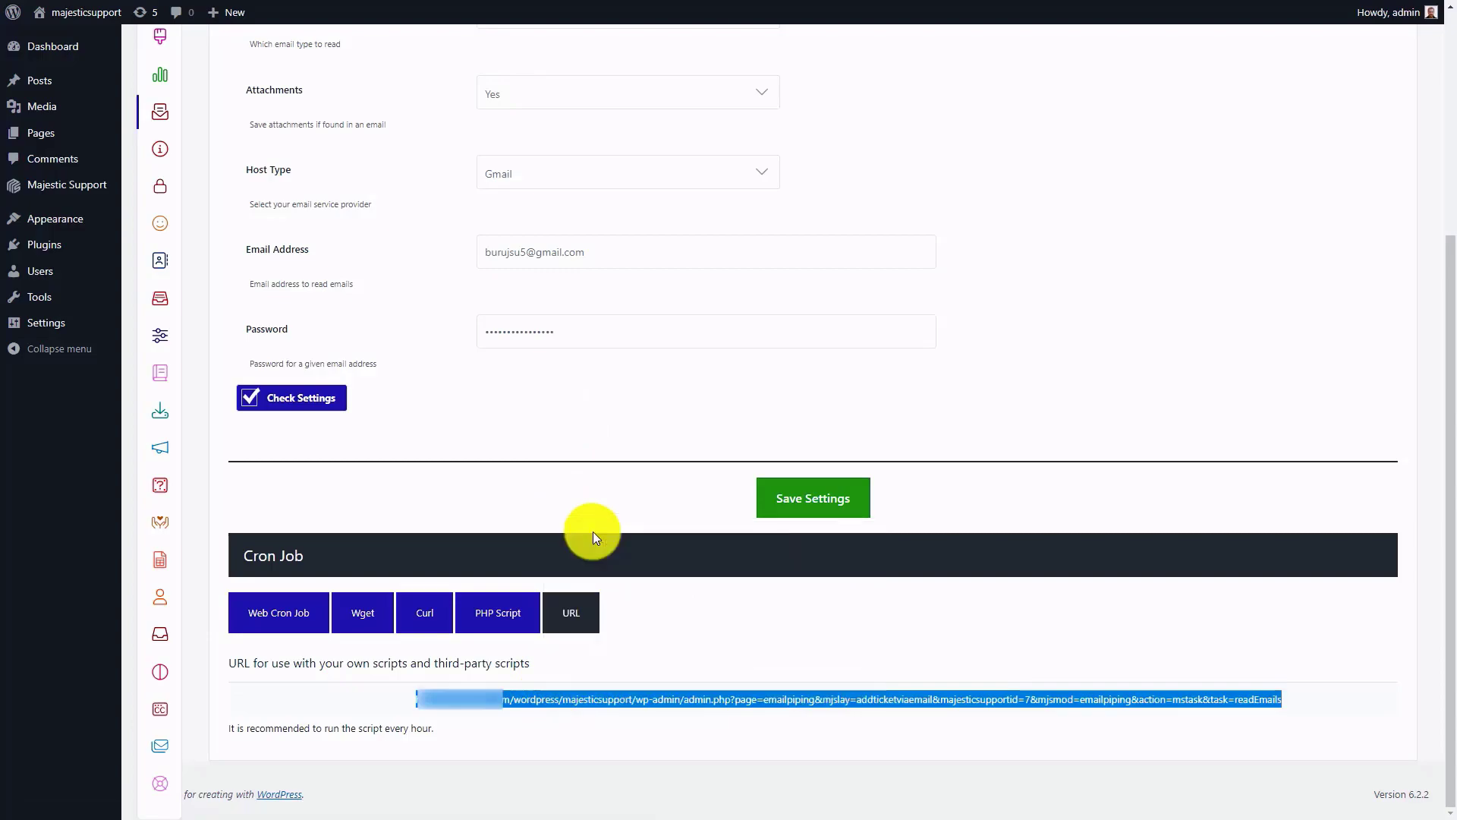
Step: Switch to Firefox and load the copied cron job URL to run the email reading task
{"action": "key", "text": "alt+Tab"}
{"action": "left_click", "coordinate": [348, 48]}
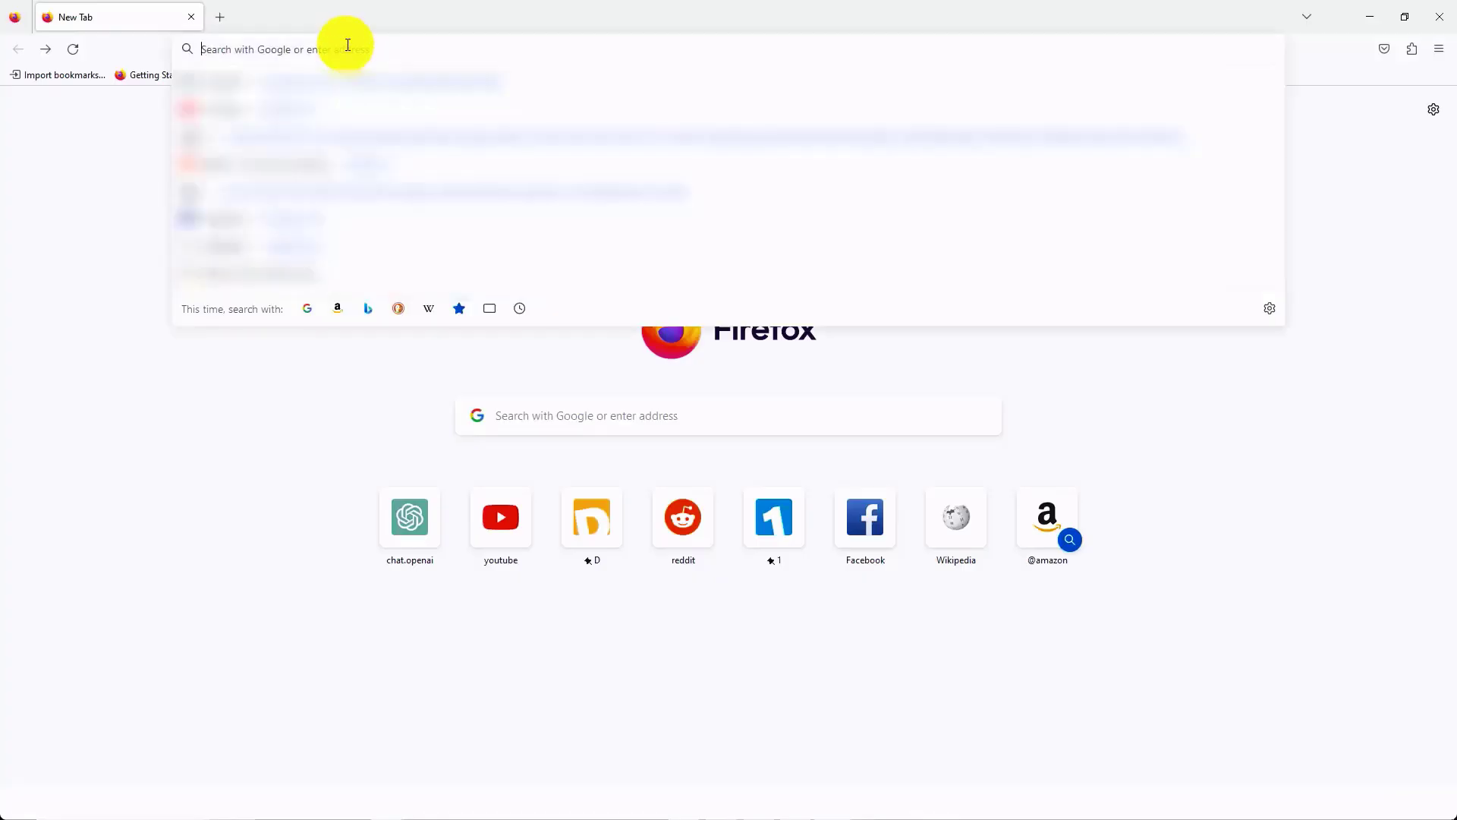
{"action": "key", "text": "ctrl+v"}
{"action": "key", "text": "Return"}
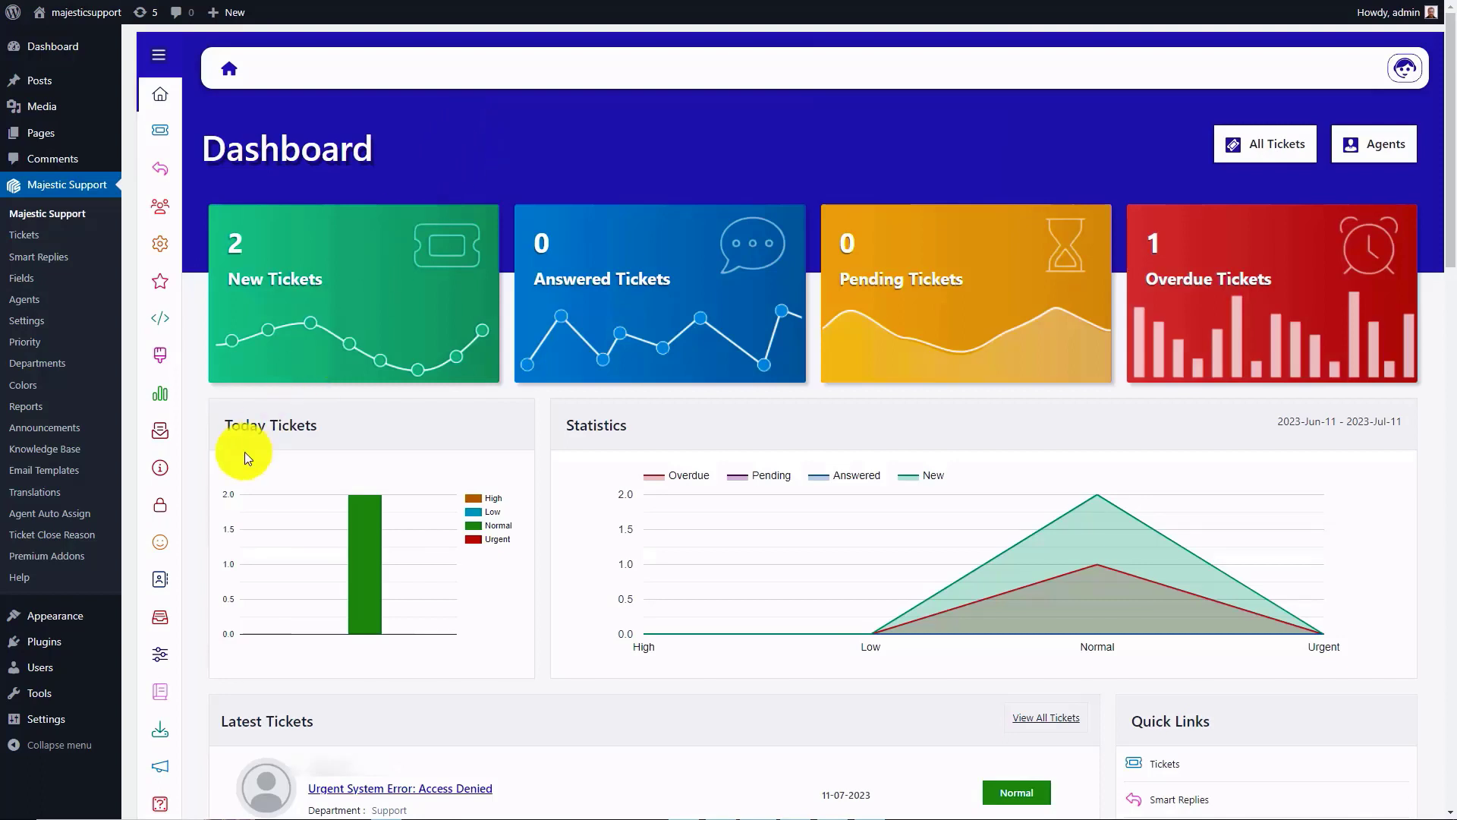
Step: Search for new plugins with "wp control", and install and activate the WP Crontrol plugin
{"action": "left_click", "coordinate": [42, 643]}
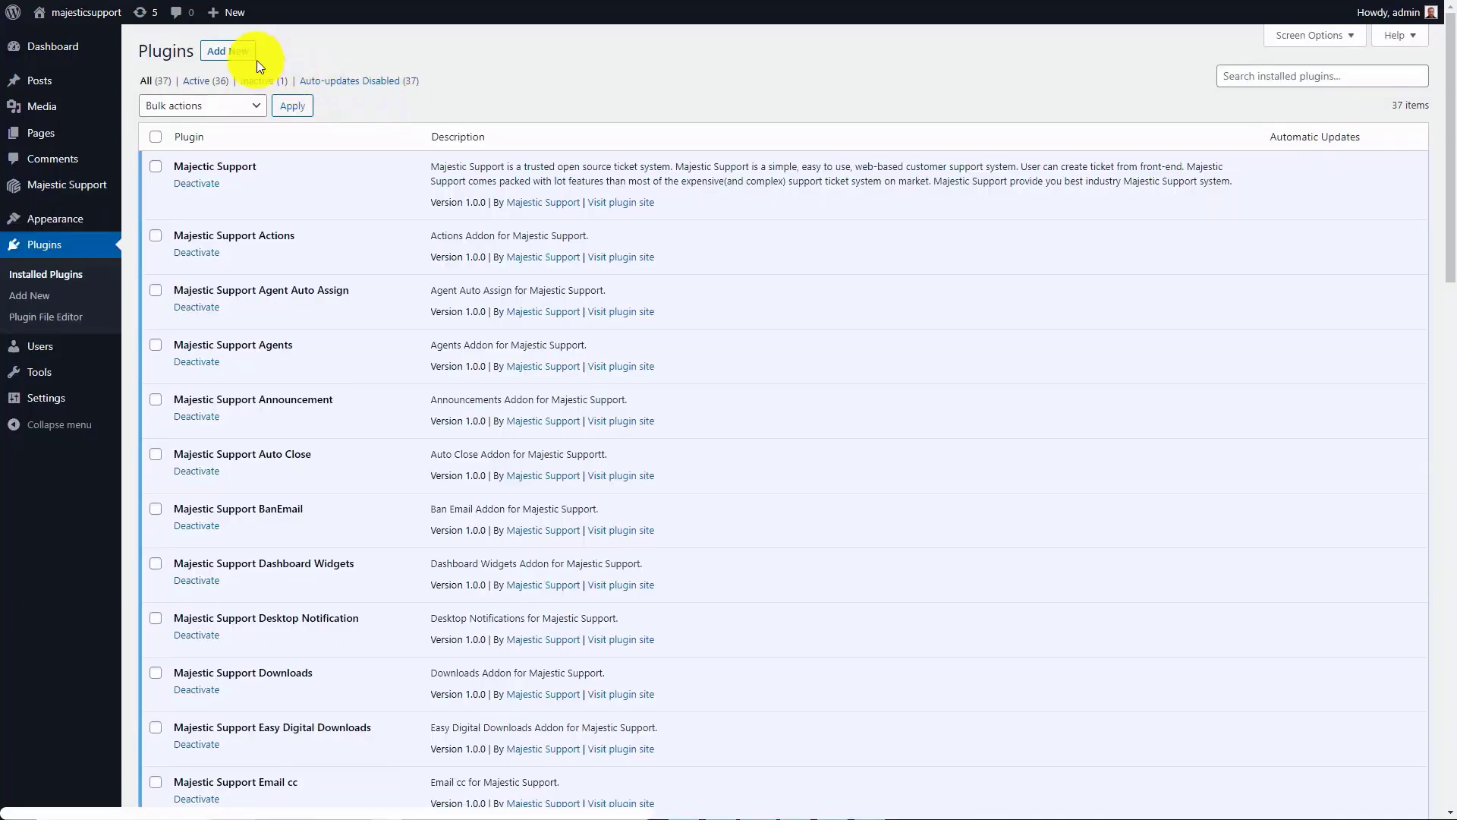
{"action": "left_click", "coordinate": [223, 53]}
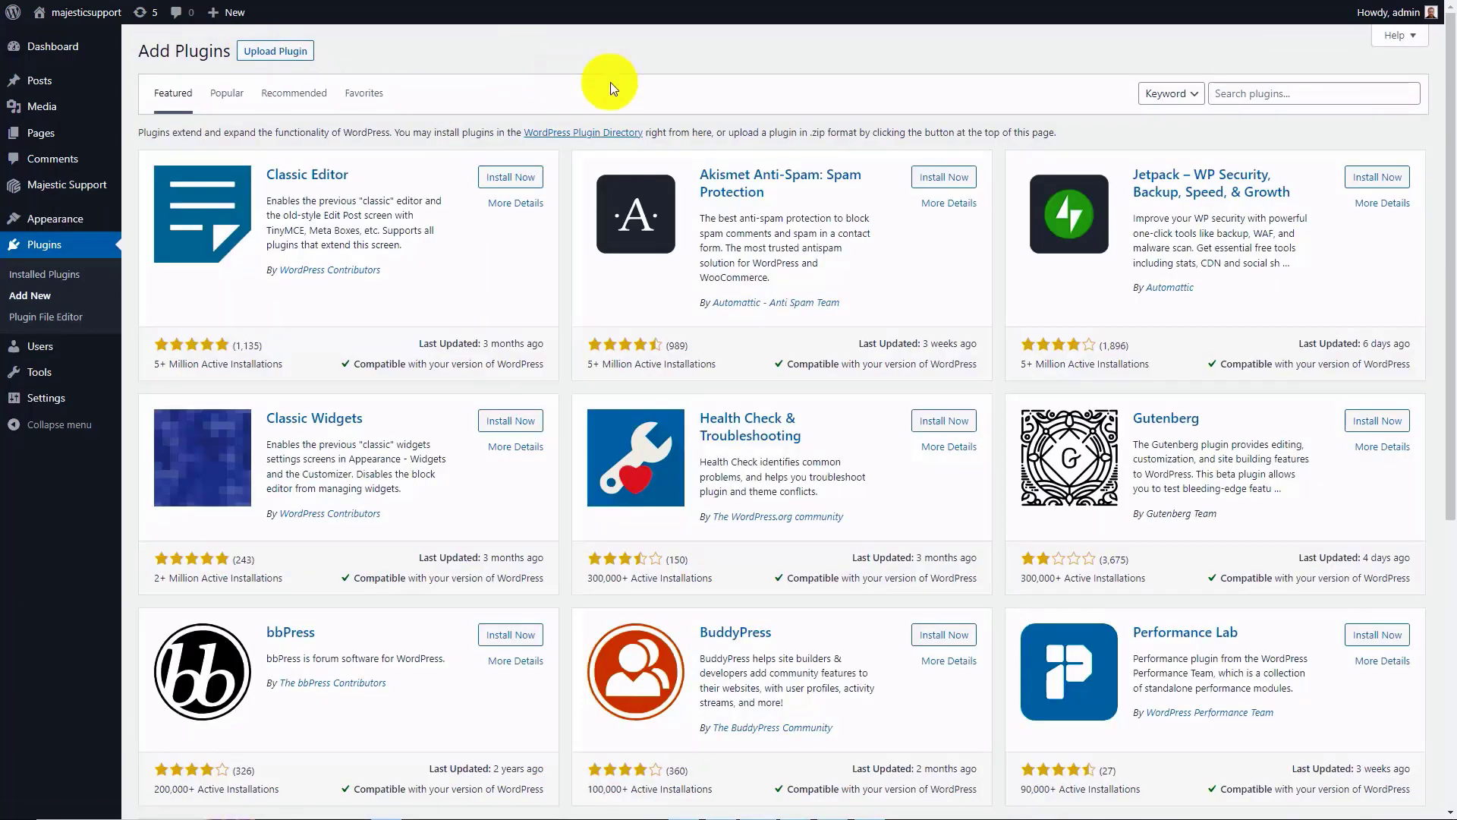
{"action": "left_click", "coordinate": [1249, 94]}
{"action": "type", "text": "wp control"}
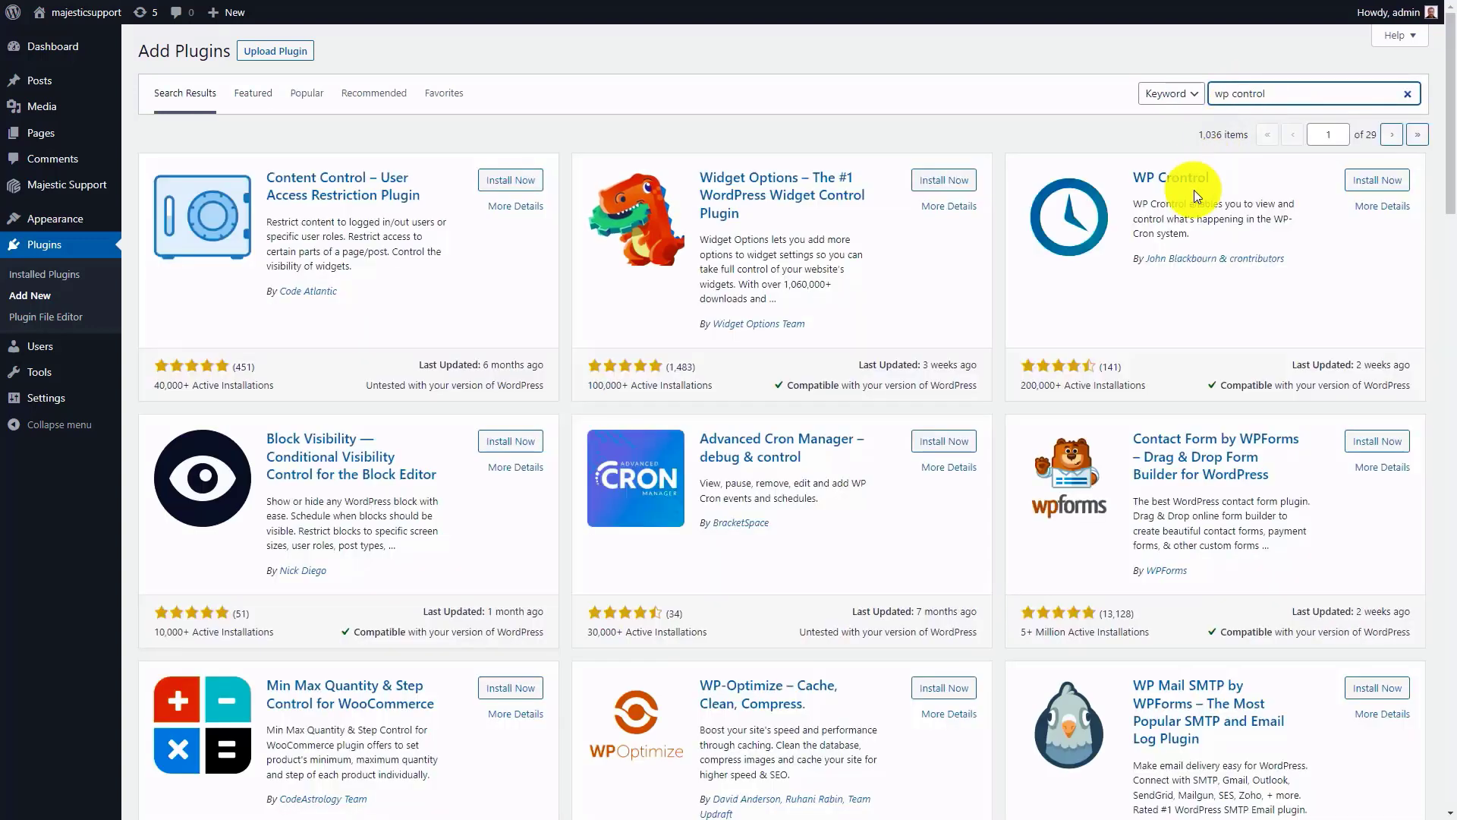
{"action": "left_click", "coordinate": [1372, 182]}
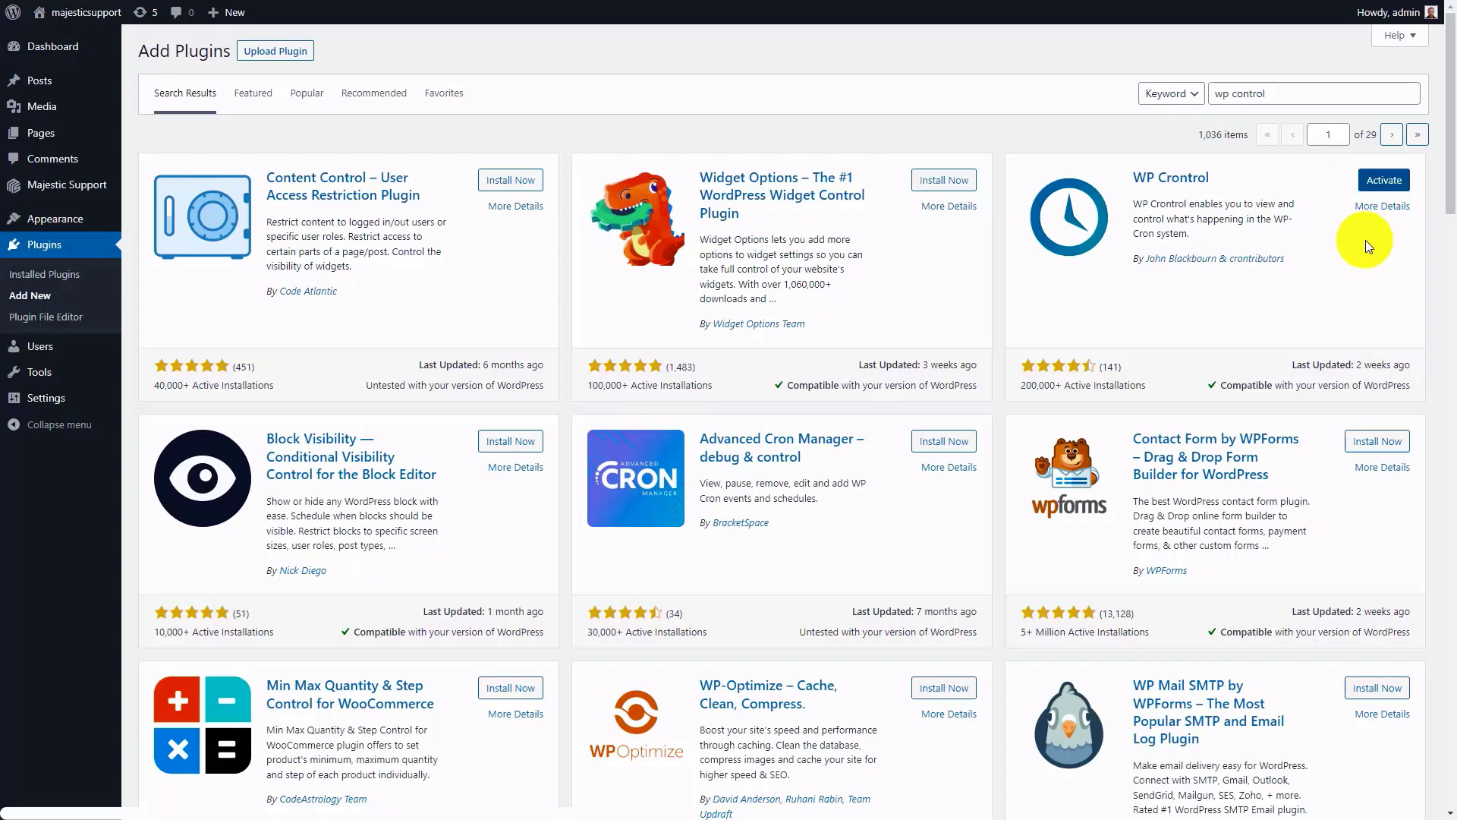
{"action": "left_click", "coordinate": [1376, 182]}
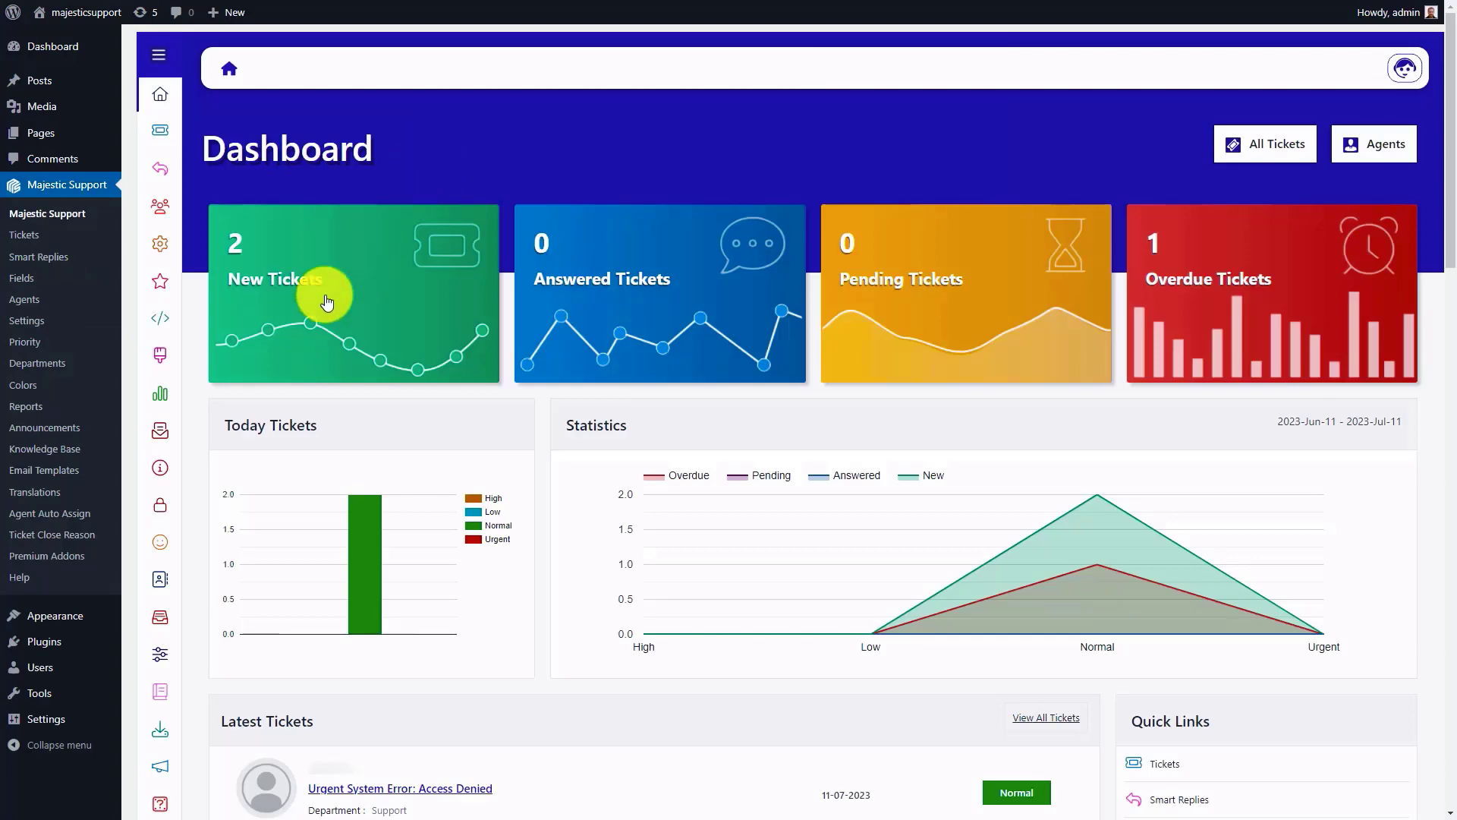
Step: Open the Cron Events list and examine the majesticsupport_ticketviaemail event
{"action": "mouse_move", "coordinate": [150, 603]}
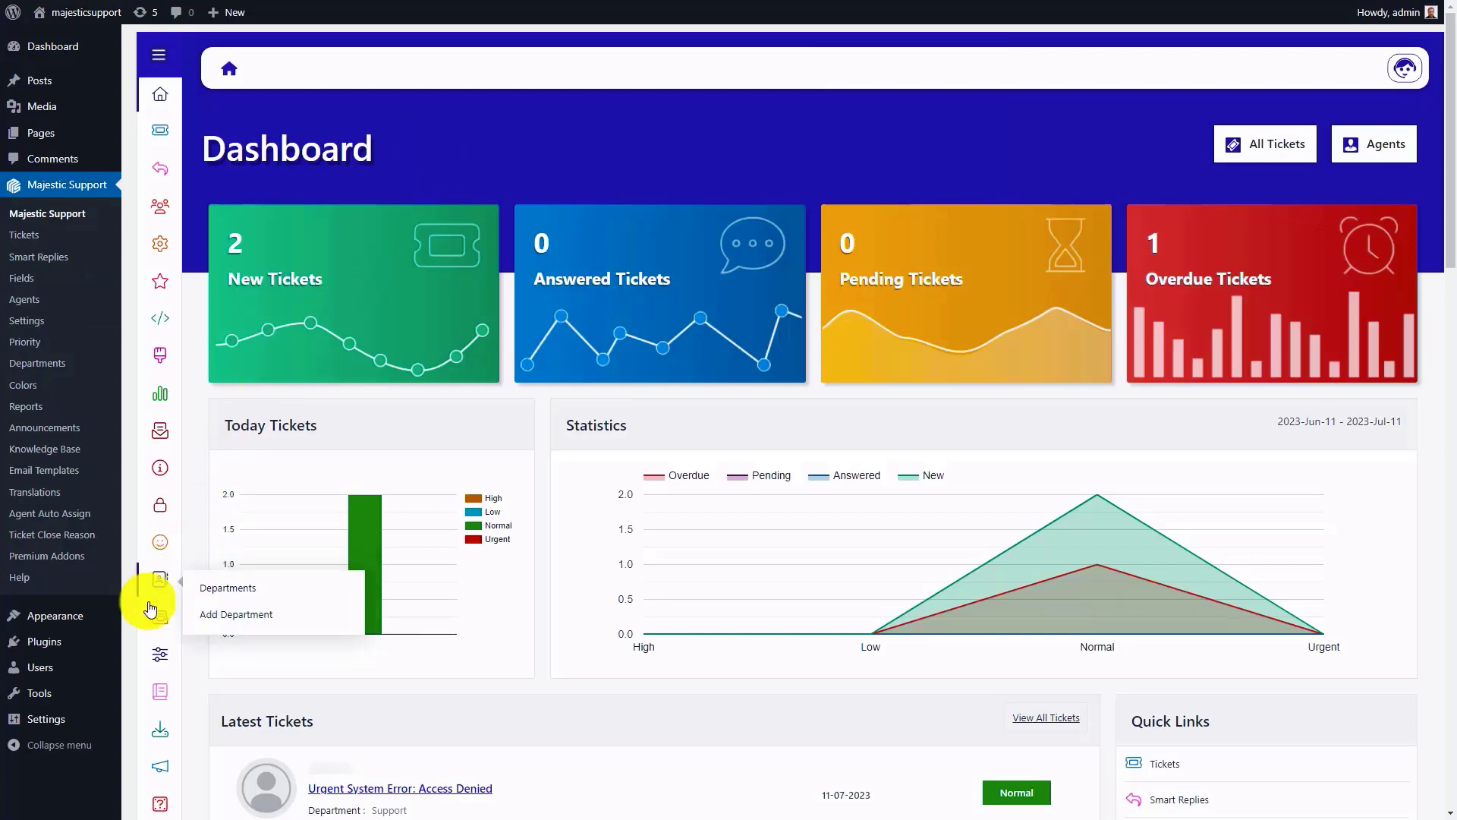
{"action": "mouse_move", "coordinate": [34, 687]}
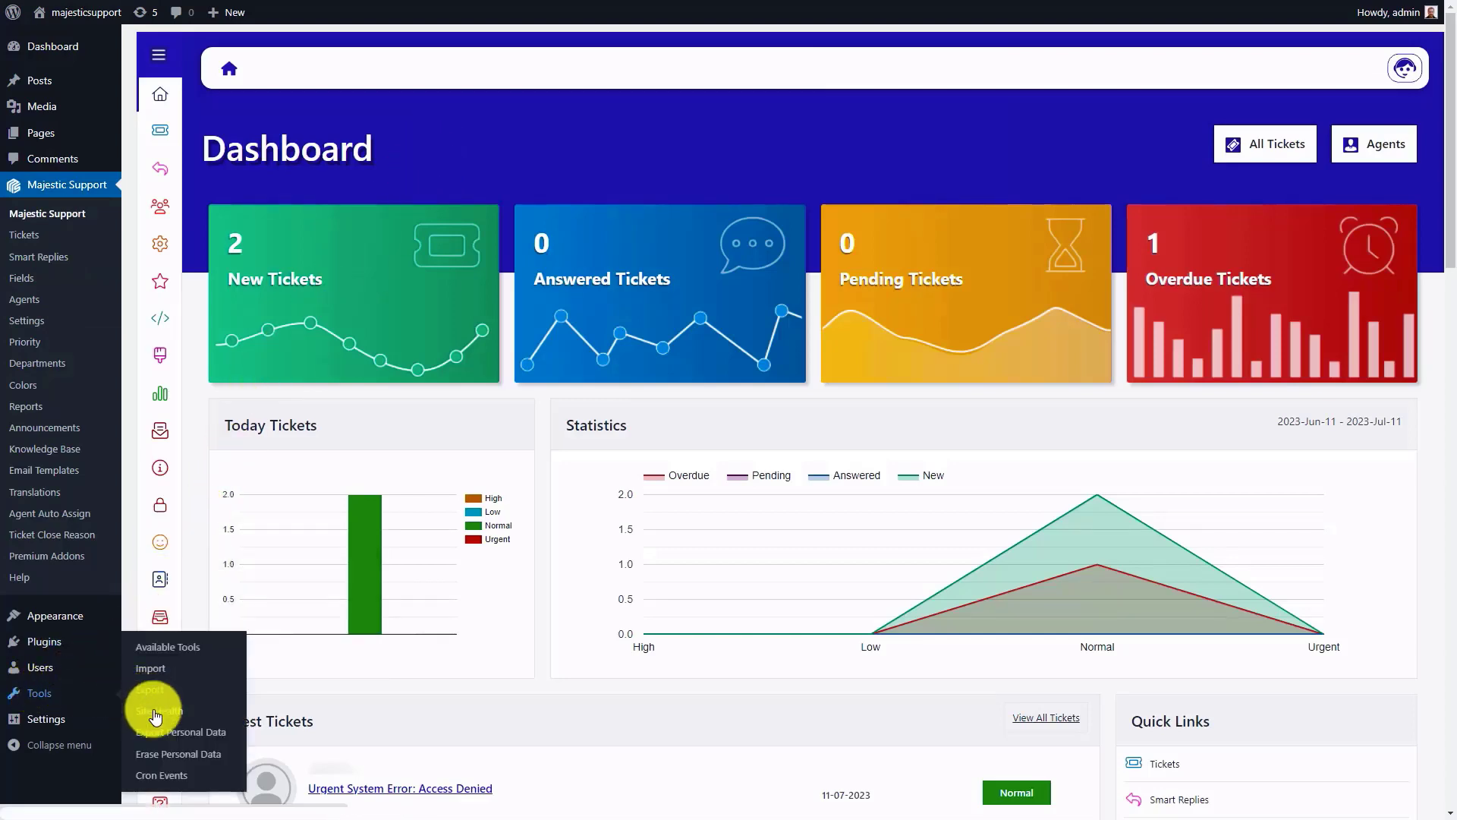
{"action": "left_click", "coordinate": [152, 774]}
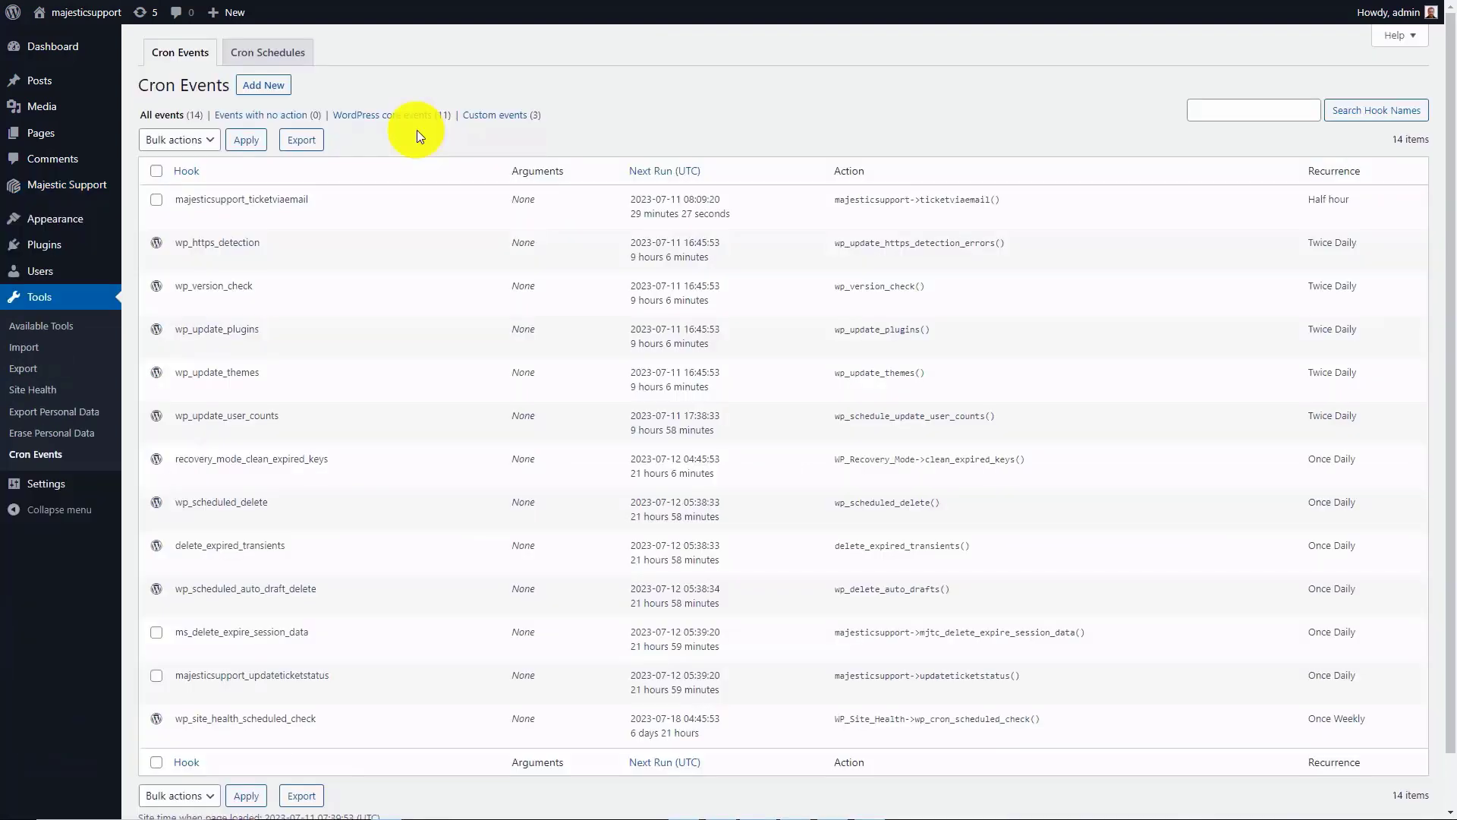
{"action": "mouse_move", "coordinate": [285, 197]}
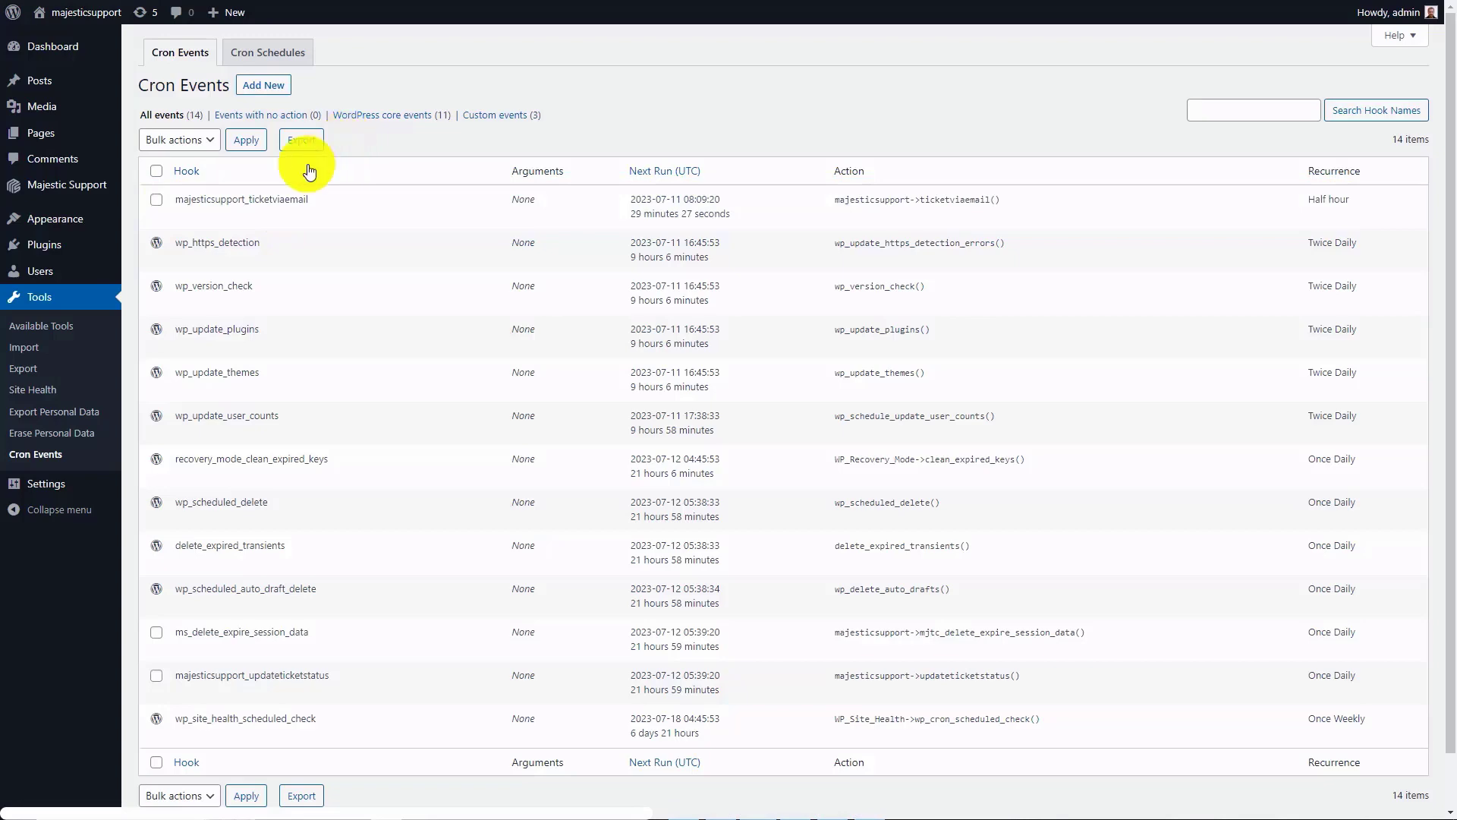
Step: Deactivate and reactivate the main Majestic Support plugin, and check the Cron Events list again
{"action": "left_click", "coordinate": [58, 247]}
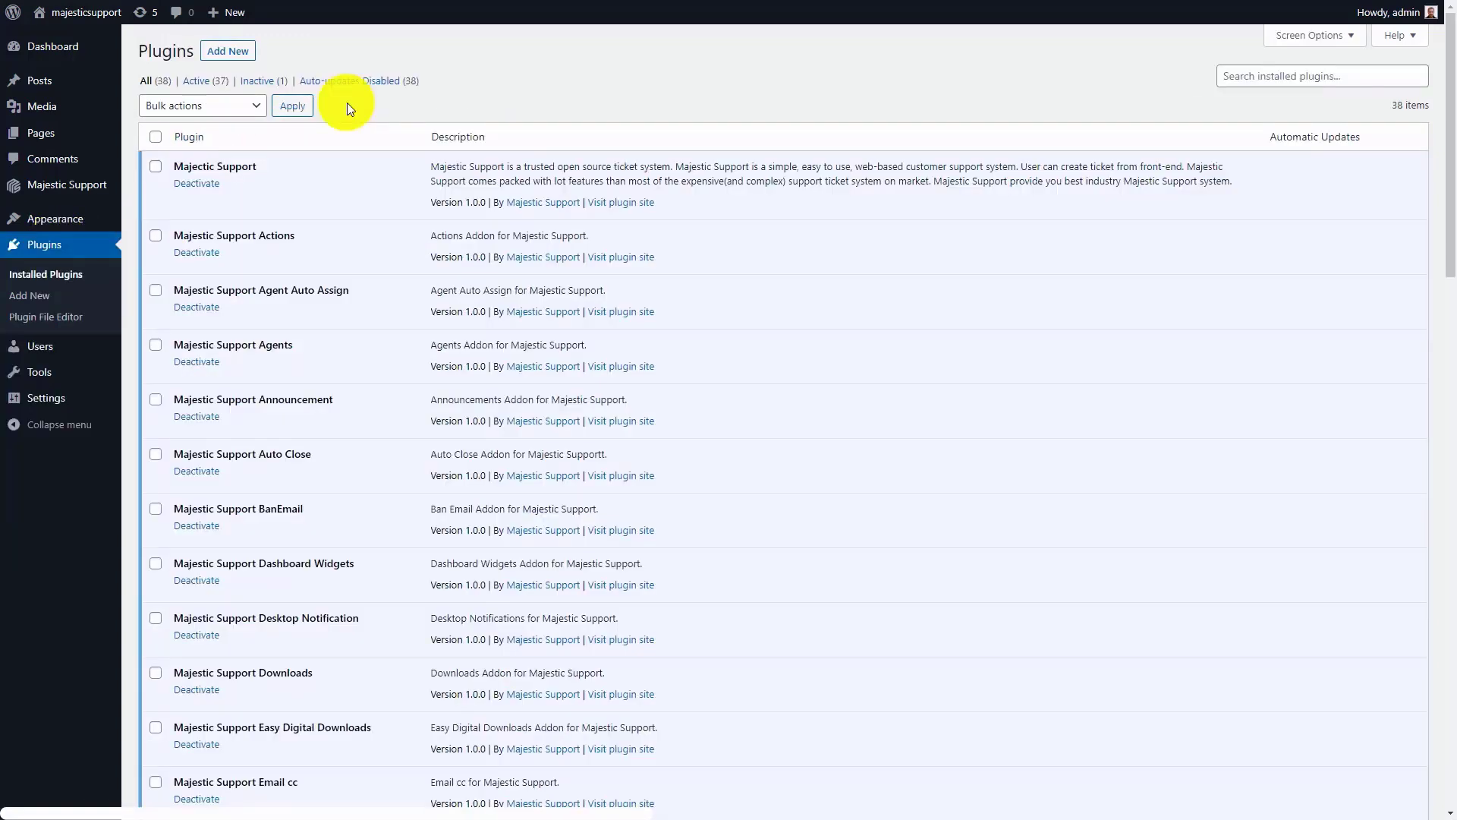
{"action": "left_click", "coordinate": [196, 184]}
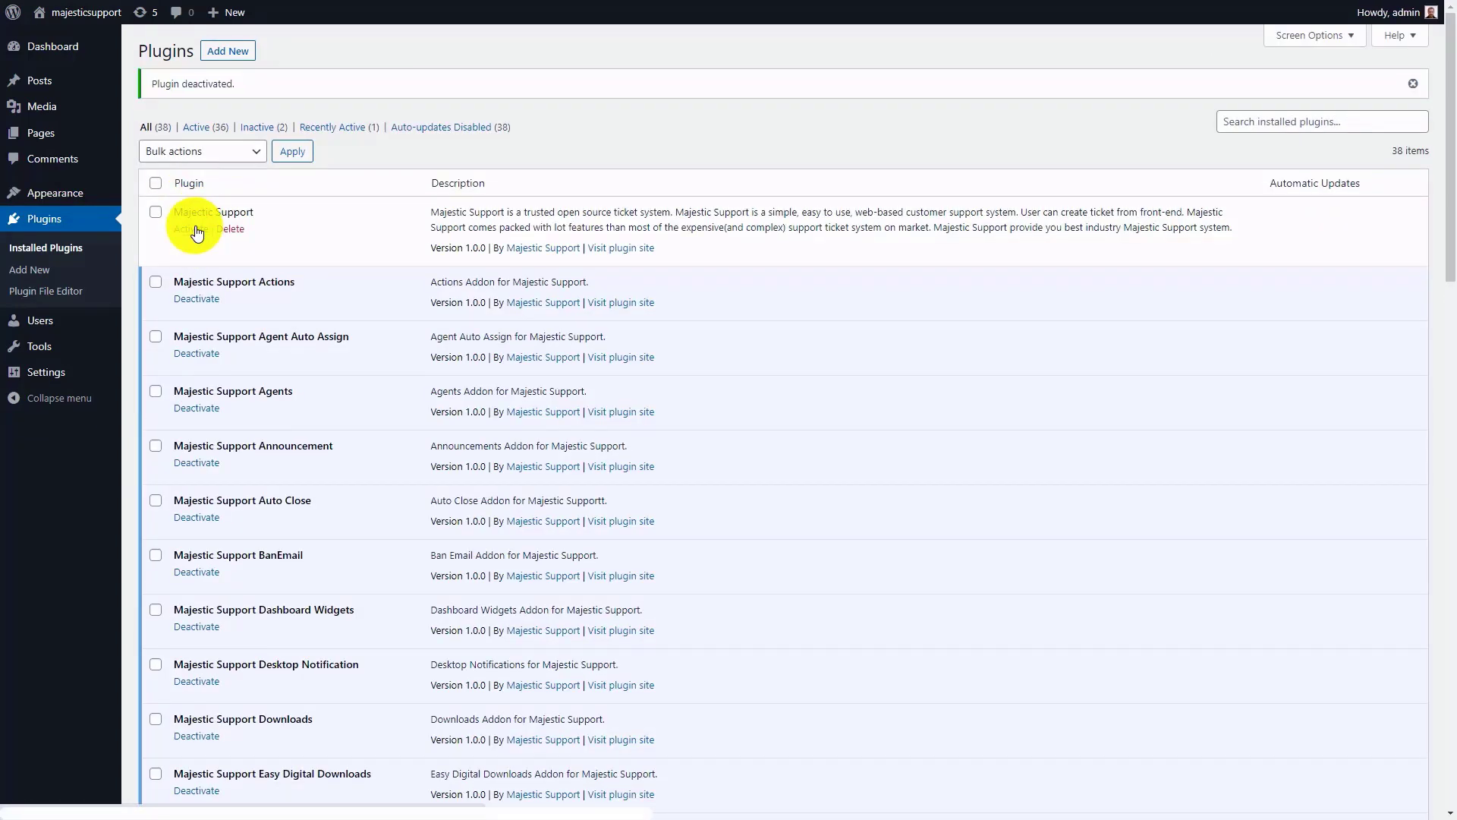
{"action": "left_click", "coordinate": [196, 229]}
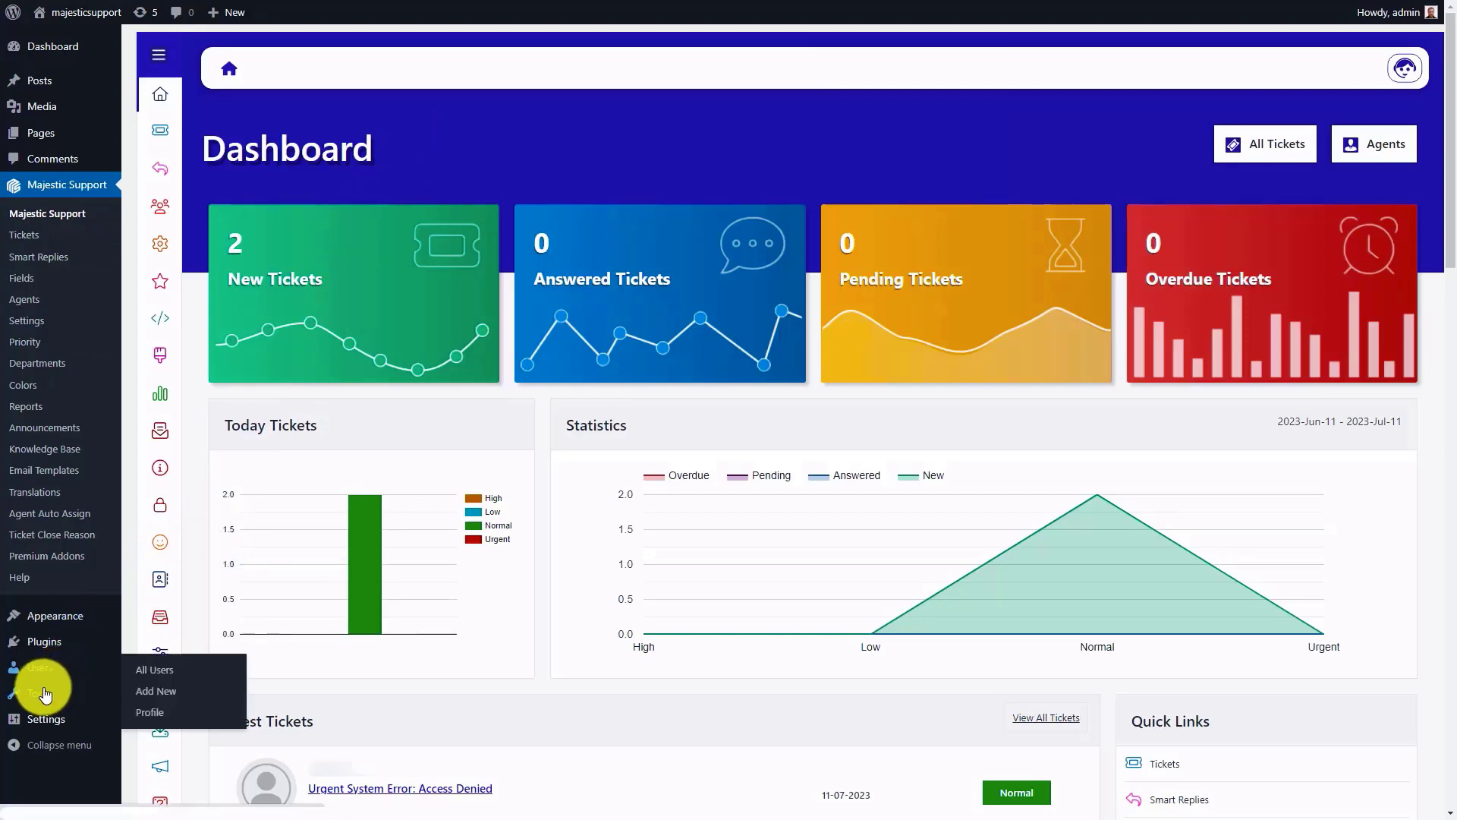
{"action": "mouse_move", "coordinate": [38, 692]}
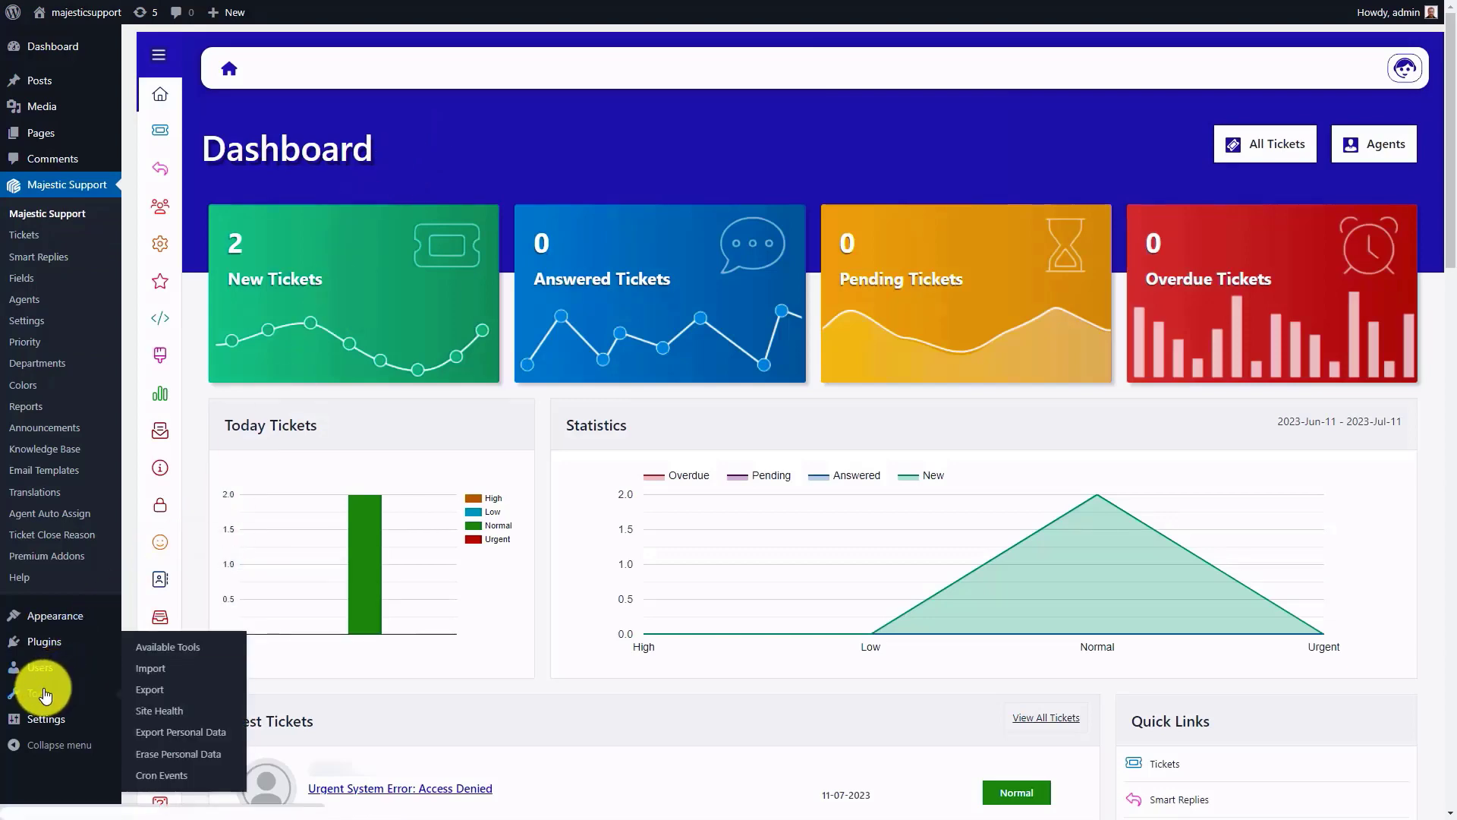
{"action": "left_click", "coordinate": [154, 775]}
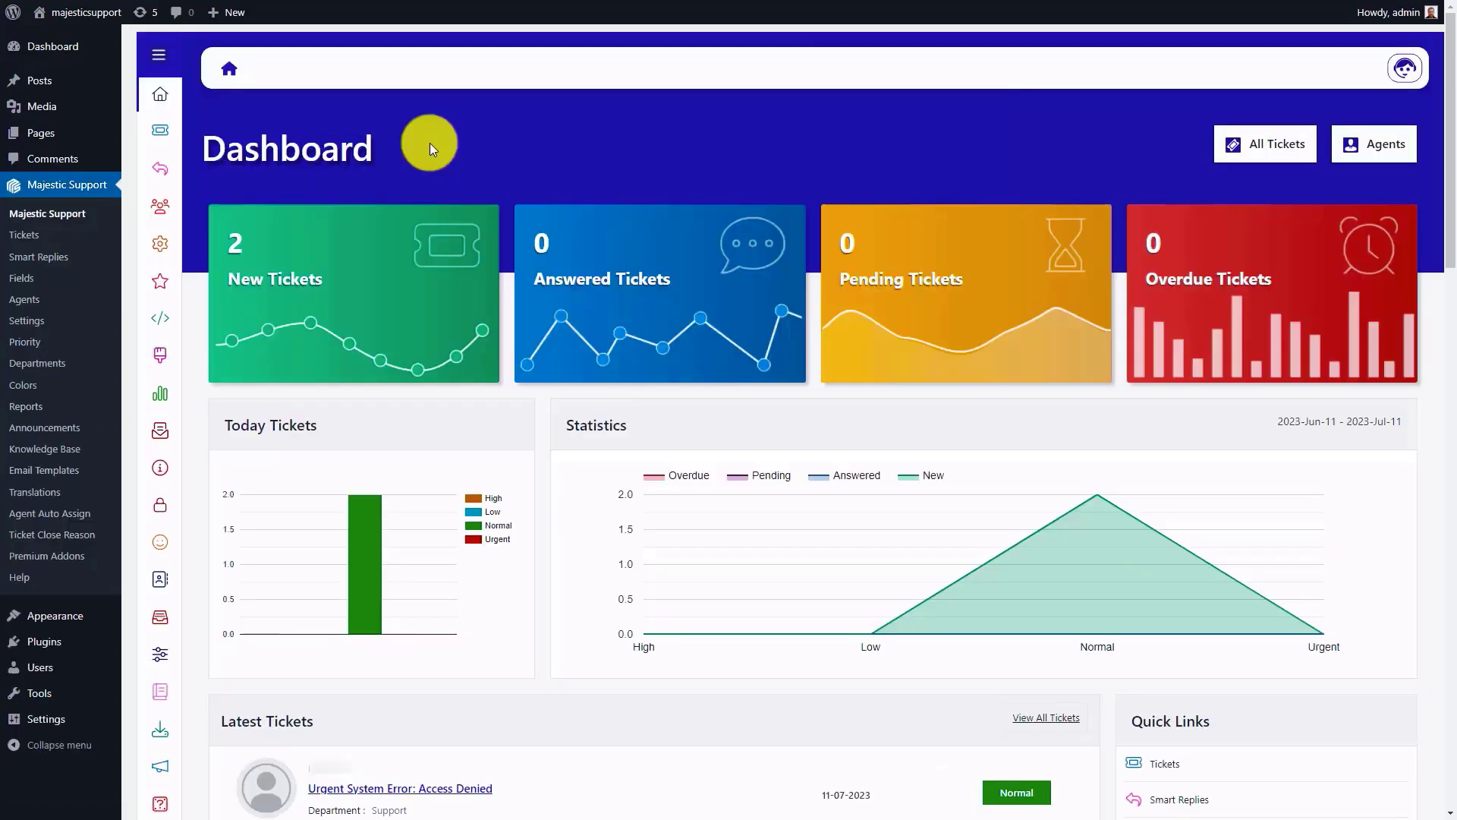
Step: In the New Ticket email template, append [{TRACKINGID}] to the subject "{SITETITLE}: New Ticket Received" and save the template
{"action": "left_click_drag", "start_coordinate": [1450, 221], "coordinate": [1450, 411]}
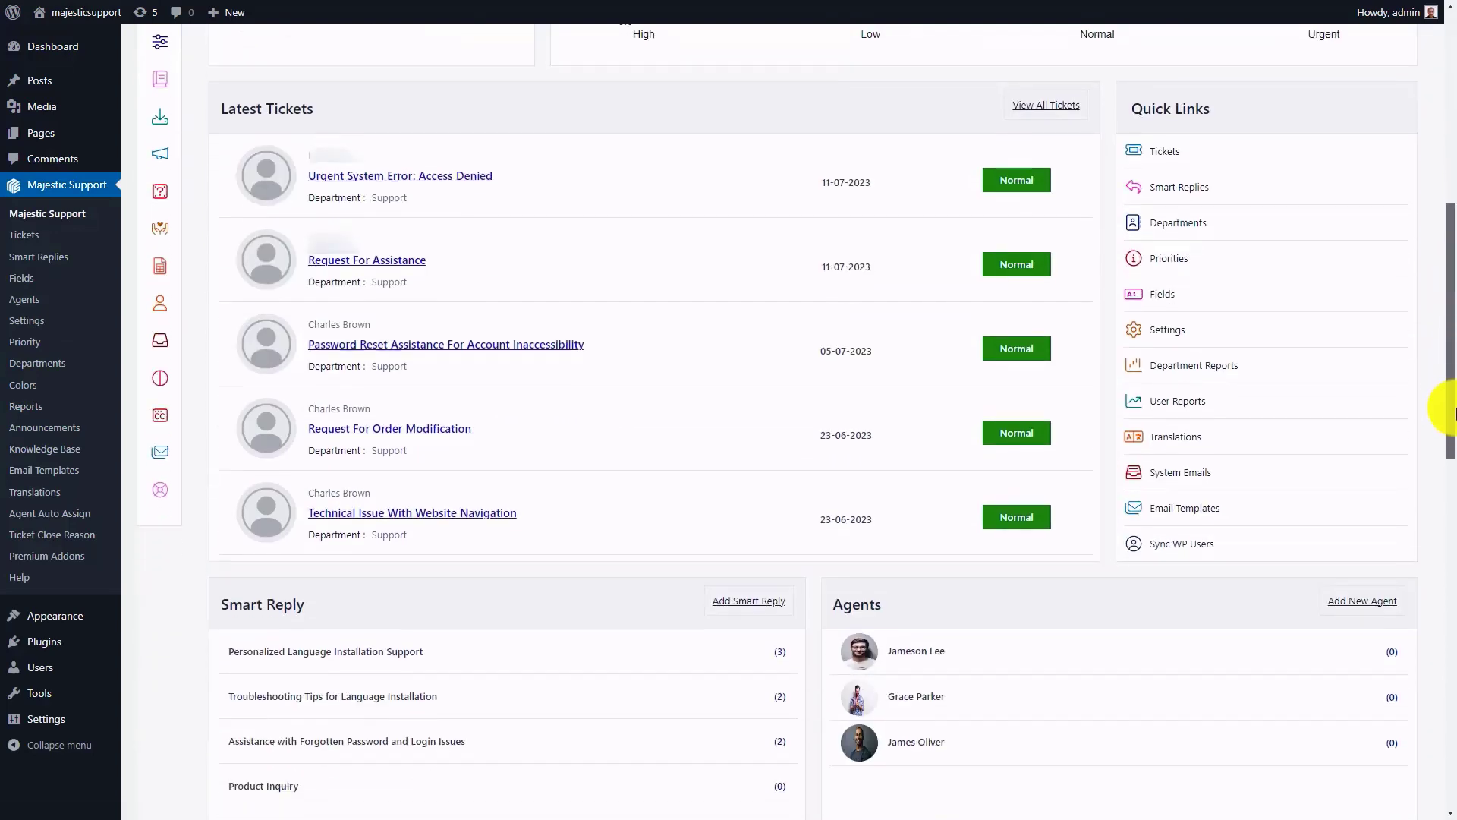
{"action": "mouse_move", "coordinate": [158, 452]}
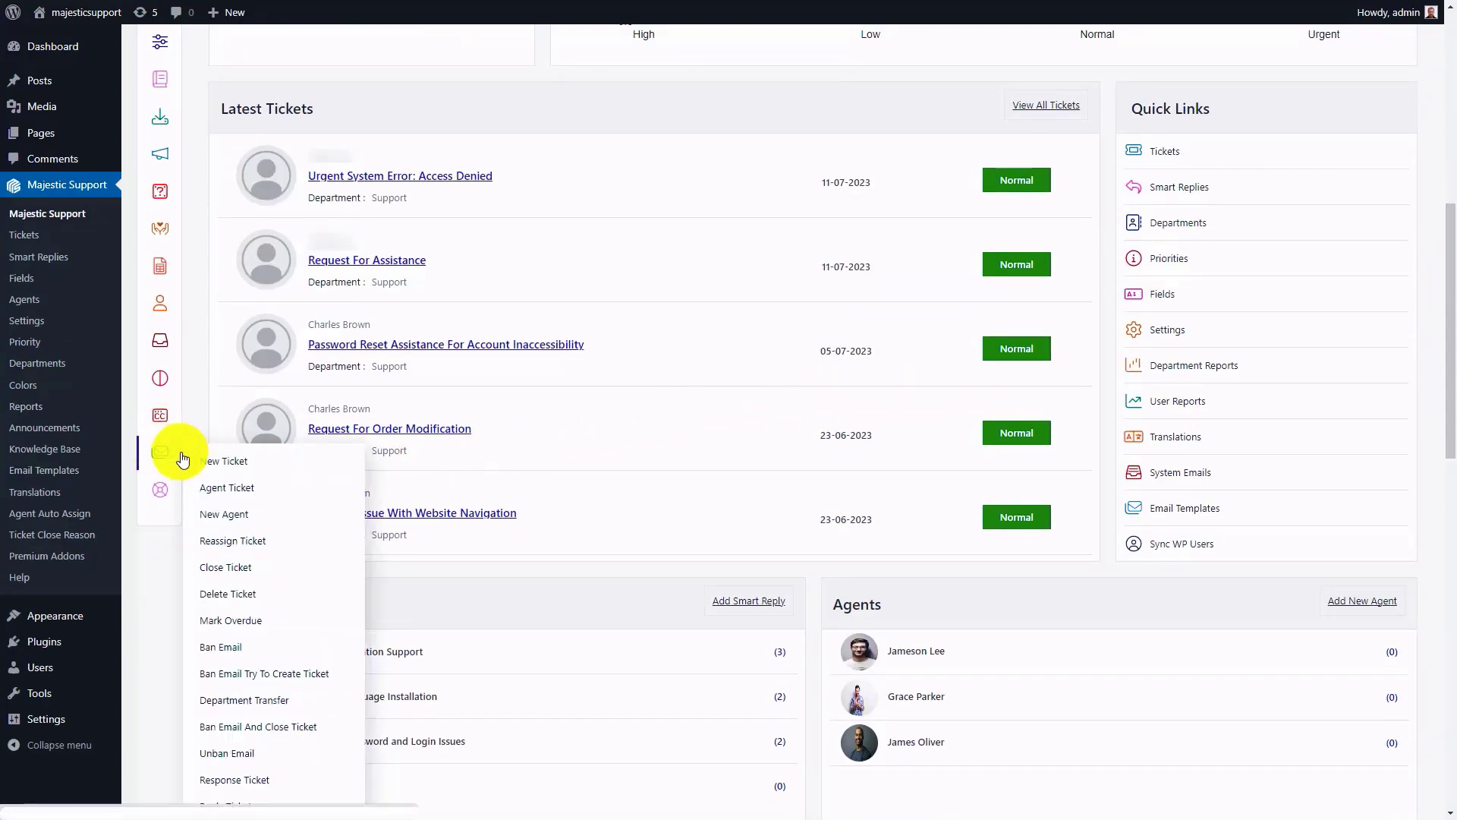
{"action": "left_click", "coordinate": [216, 460]}
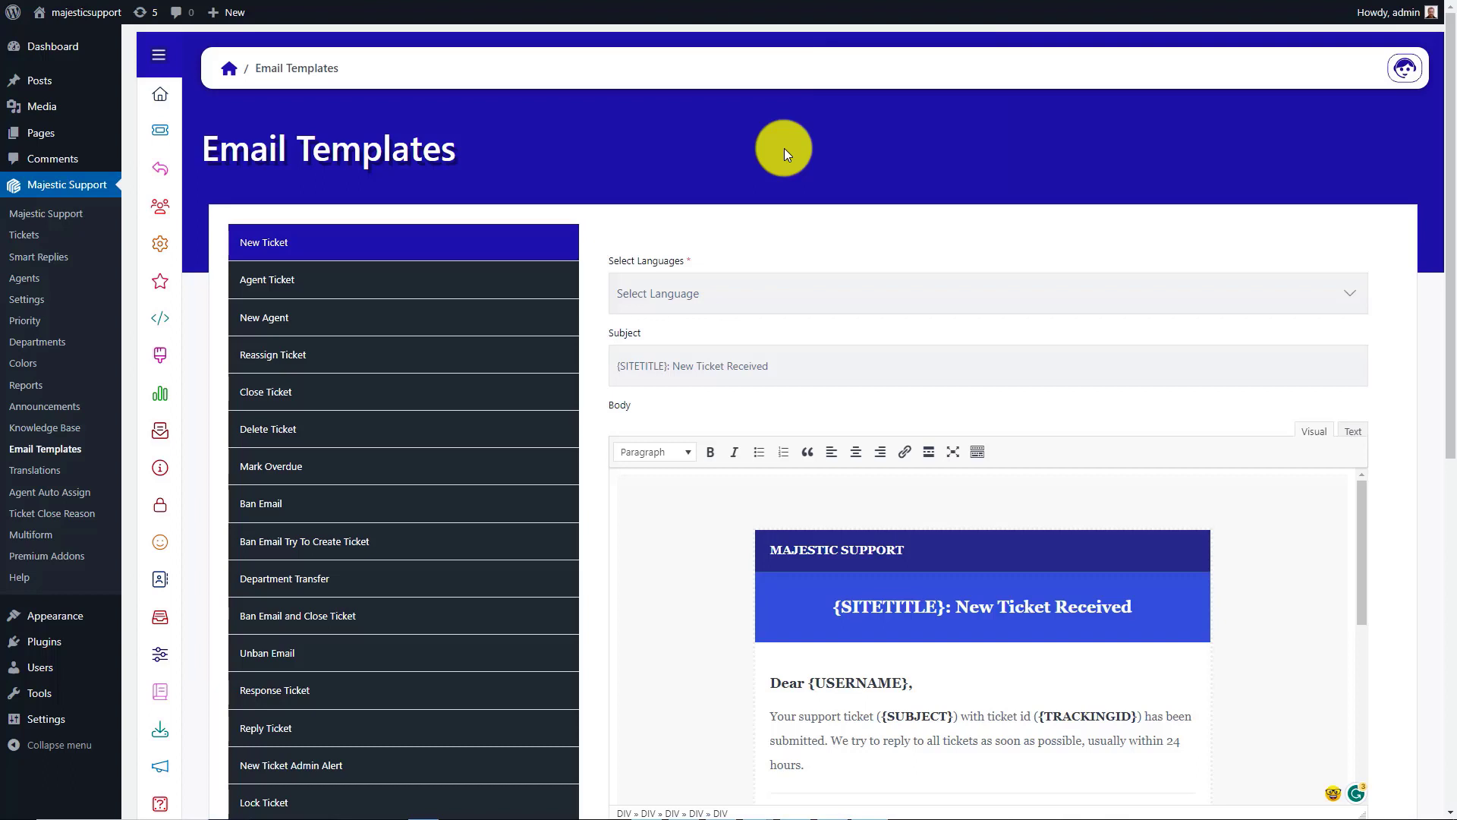
{"action": "left_click_drag", "start_coordinate": [1446, 384], "coordinate": [1451, 601]}
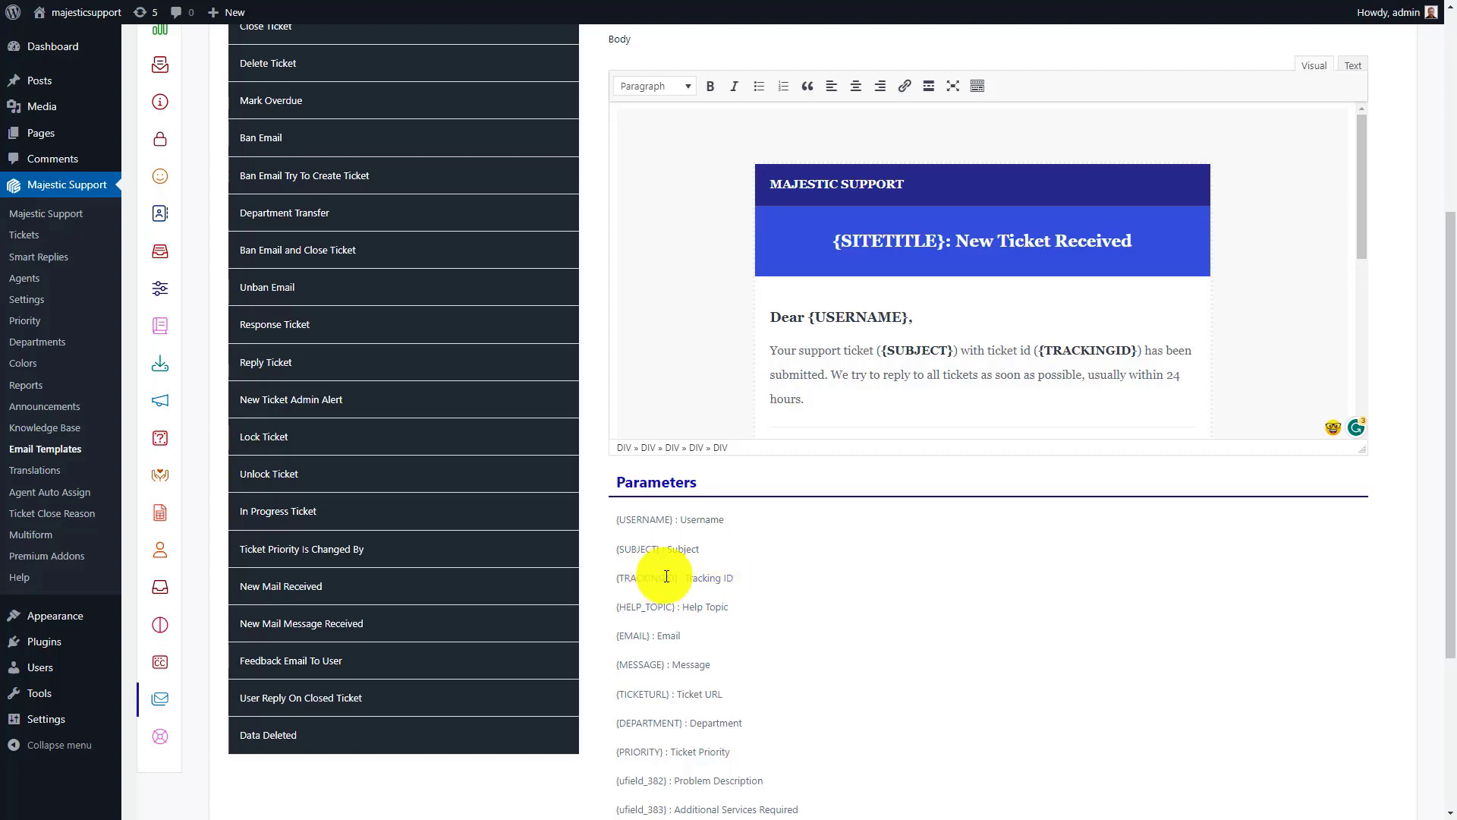
{"action": "left_click_drag", "start_coordinate": [1451, 615], "coordinate": [1451, 410]}
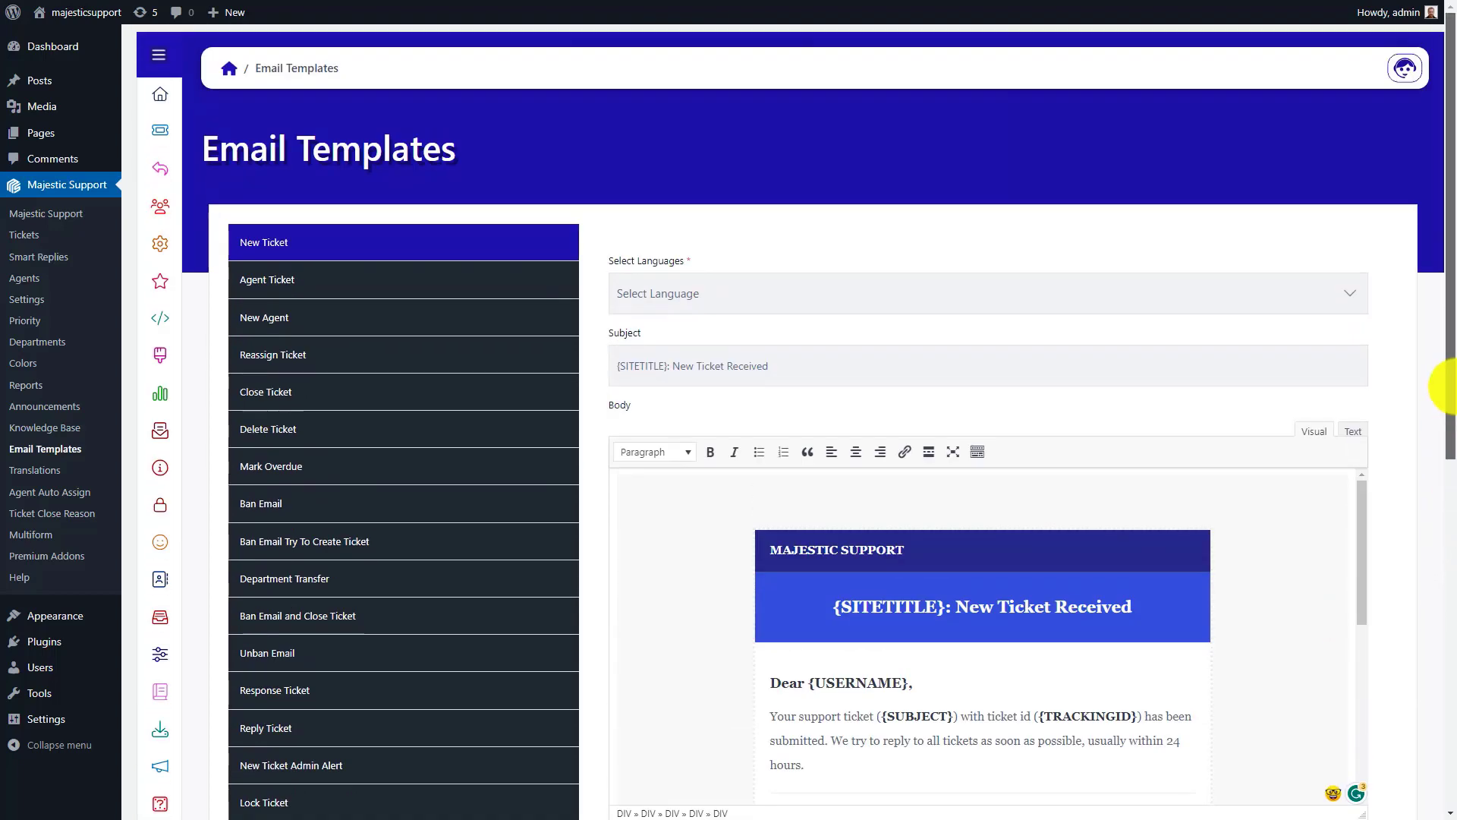
{"action": "left_click", "coordinate": [807, 372]}
{"action": "type", "text": "[{TRACKINGID}]"}
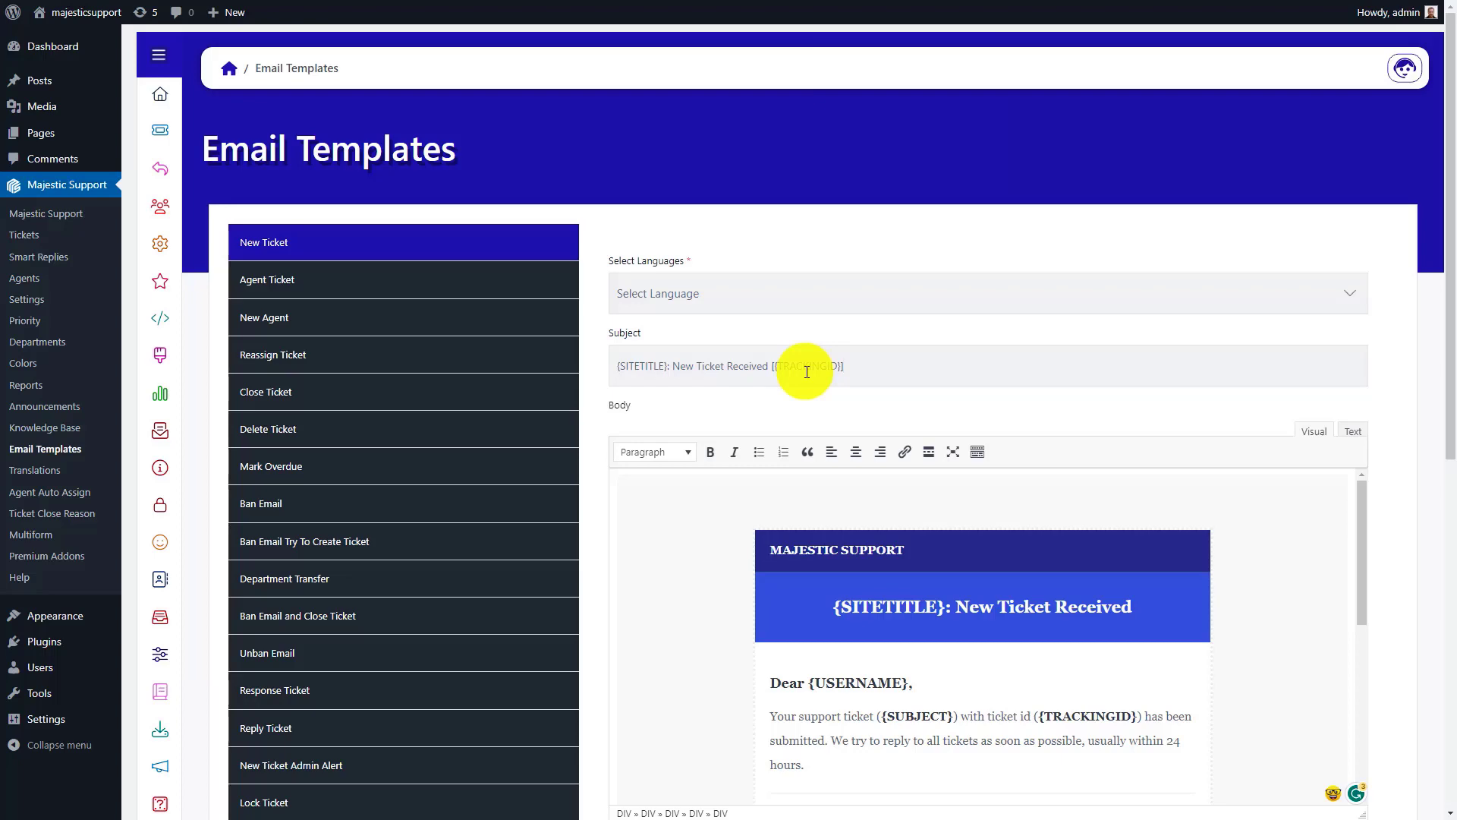
{"action": "scroll", "coordinate": [1428, 460], "scroll_direction": "down", "scroll_amount": 8}
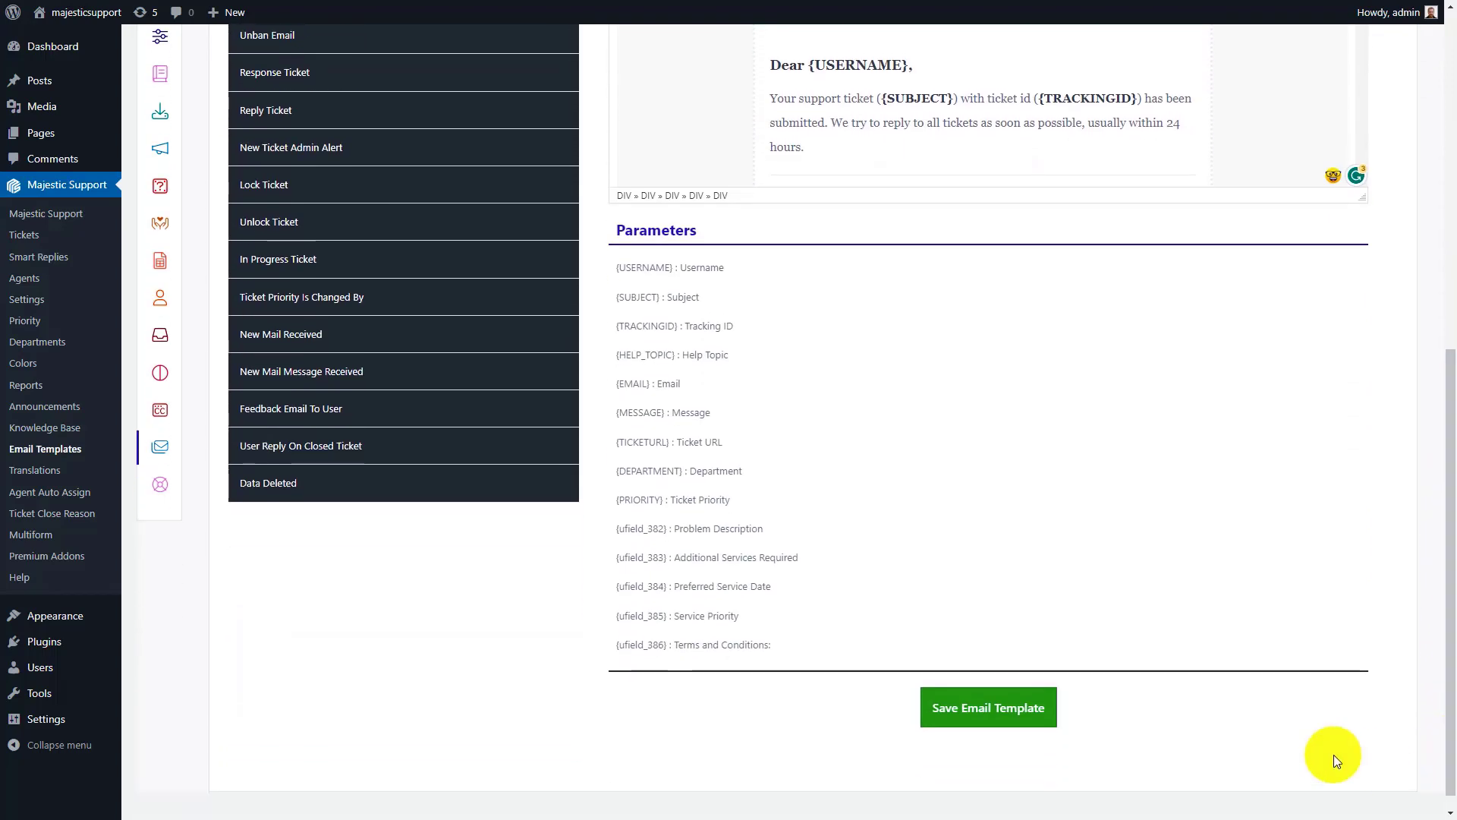
{"action": "left_click", "coordinate": [975, 709]}
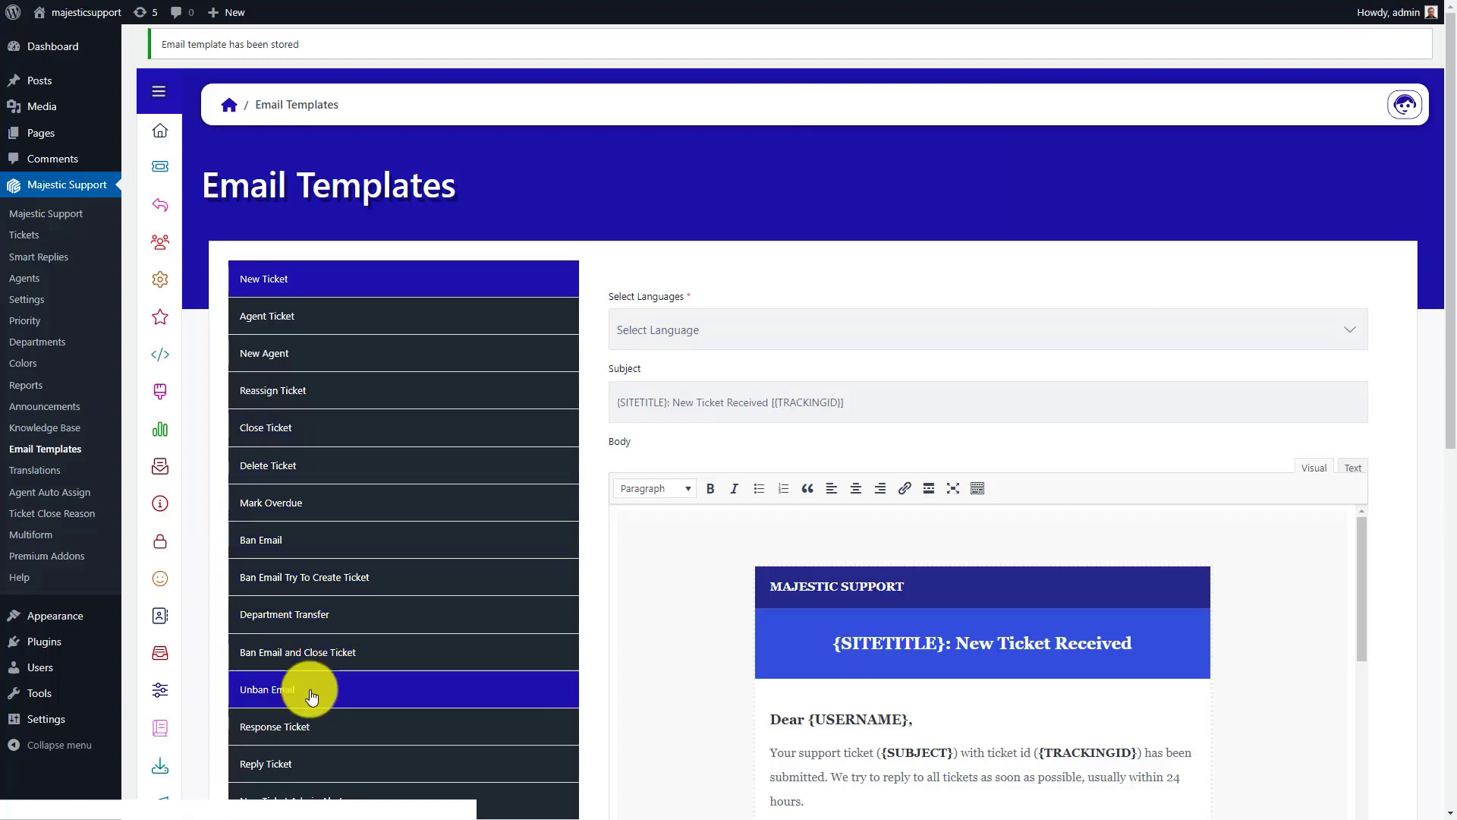
Step: In the Response Ticket email template, append [{TRACKINGID}] to the subject "{SITETITLE}: Ticket Response" and save the template
{"action": "left_click", "coordinate": [300, 721]}
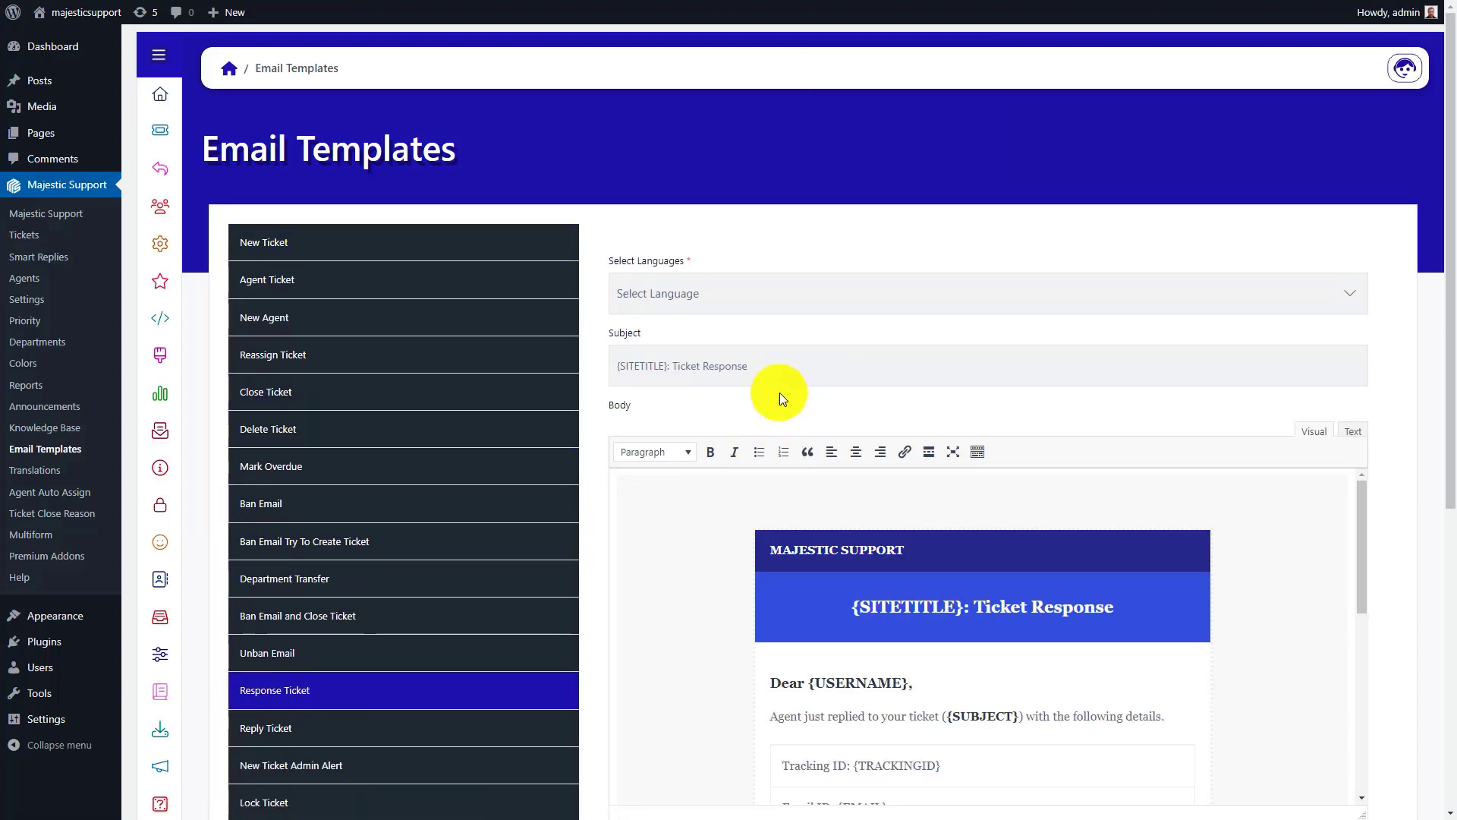
{"action": "type", "text": "[{TRACKINGID}]"}
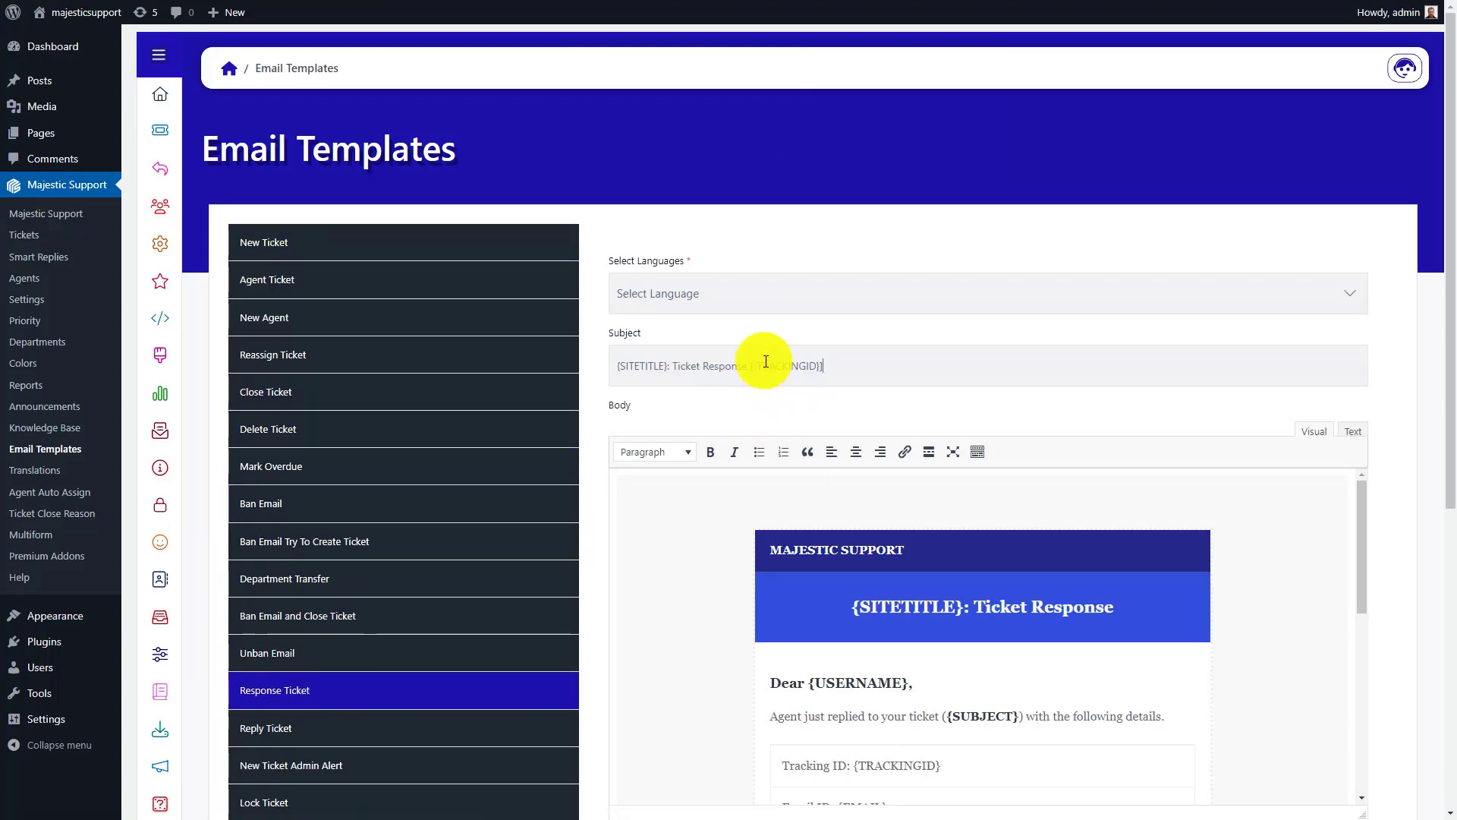
{"action": "left_click_drag", "start_coordinate": [1454, 478], "coordinate": [1222, 693]}
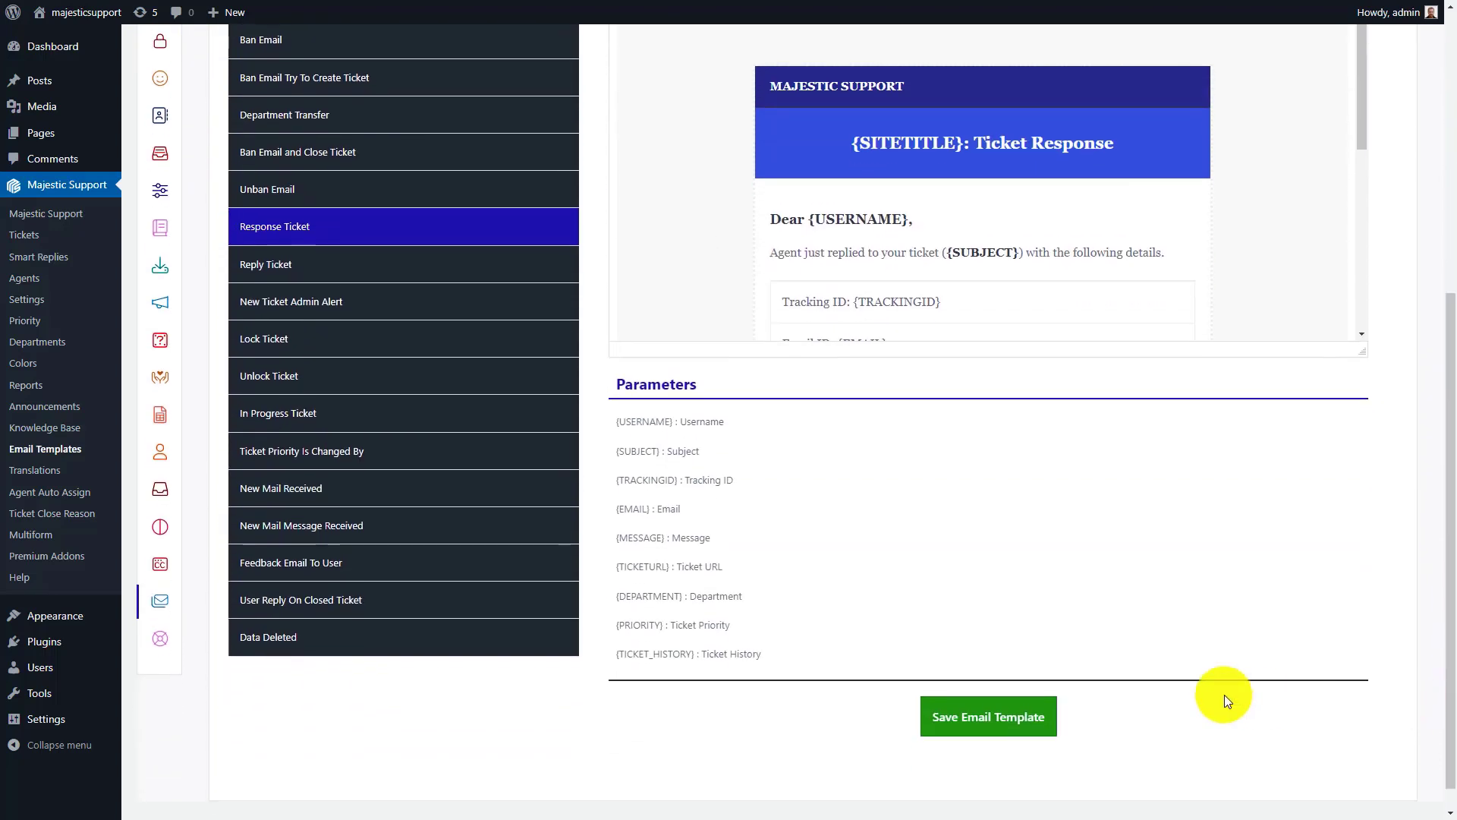
{"action": "left_click", "coordinate": [995, 718]}
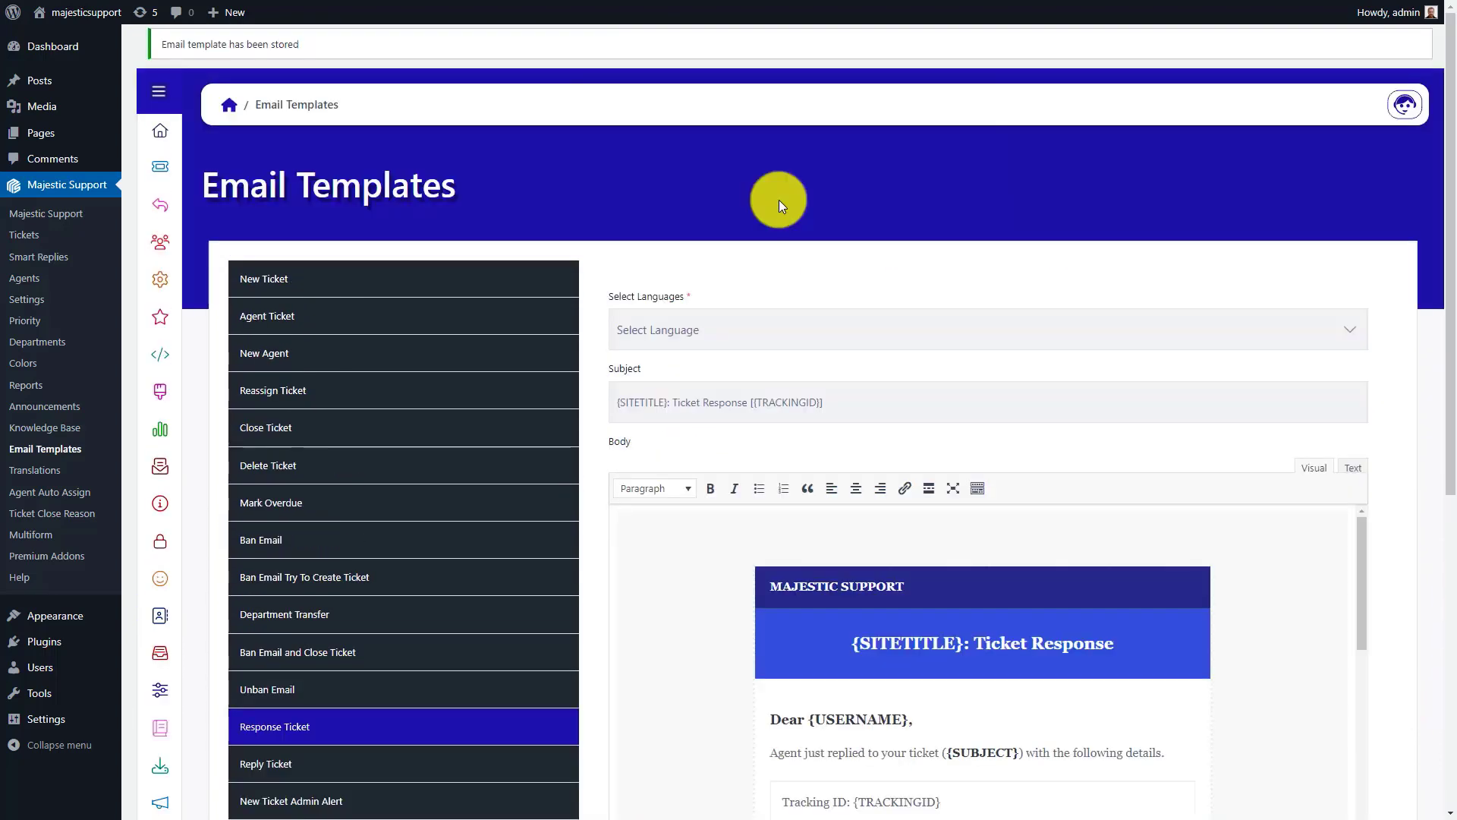
Step: In the Reply Ticket email template, append [{TRACKINGID}] to the subject "{SITETITLE}: Ticket Reply" and save the template
{"action": "left_click", "coordinate": [293, 761]}
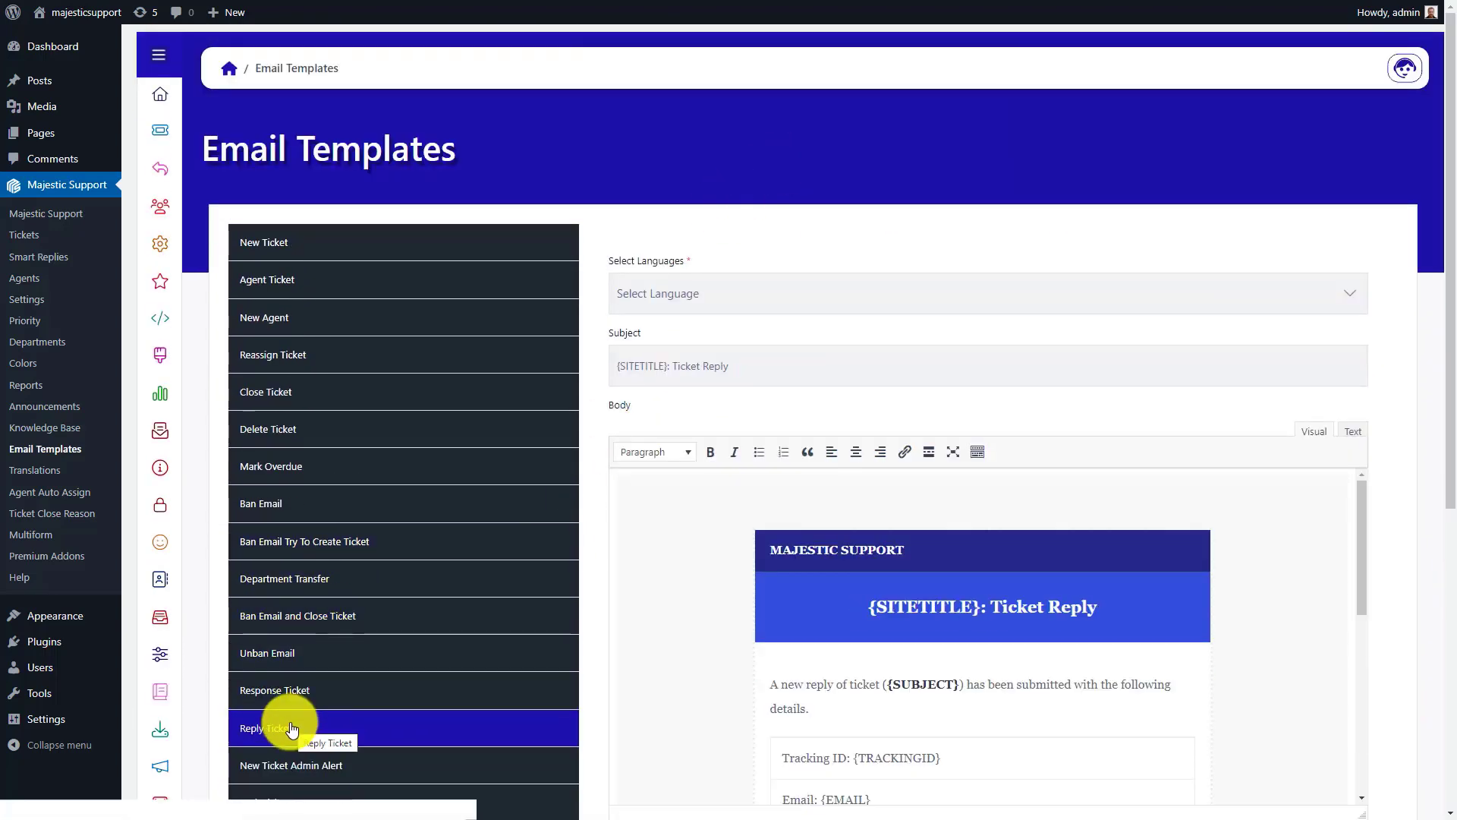
{"action": "left_click", "coordinate": [768, 363]}
{"action": "type", "text": "[{TRACKINGID}]"}
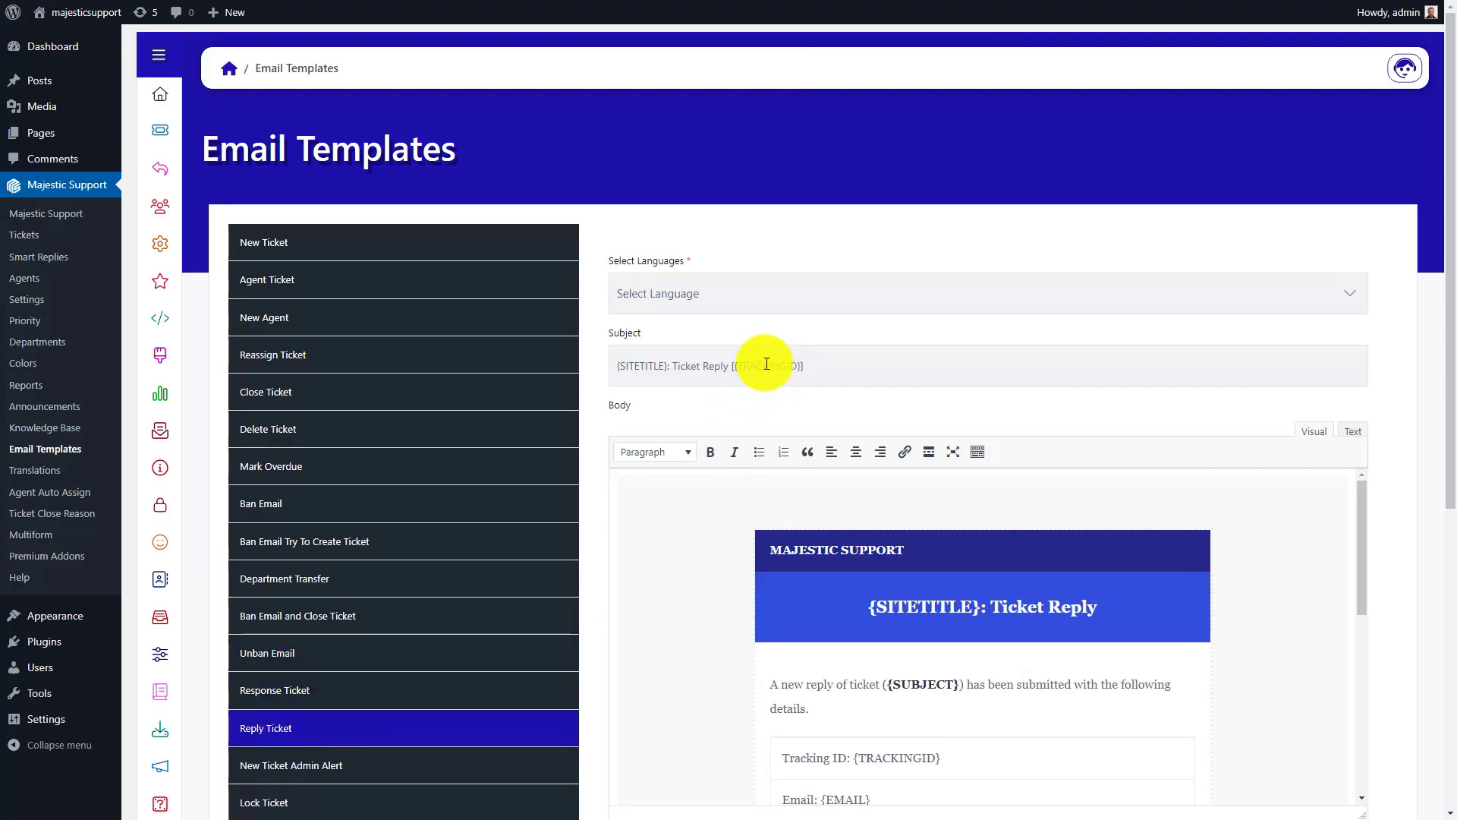
{"action": "left_click_drag", "start_coordinate": [1447, 362], "coordinate": [1434, 653]}
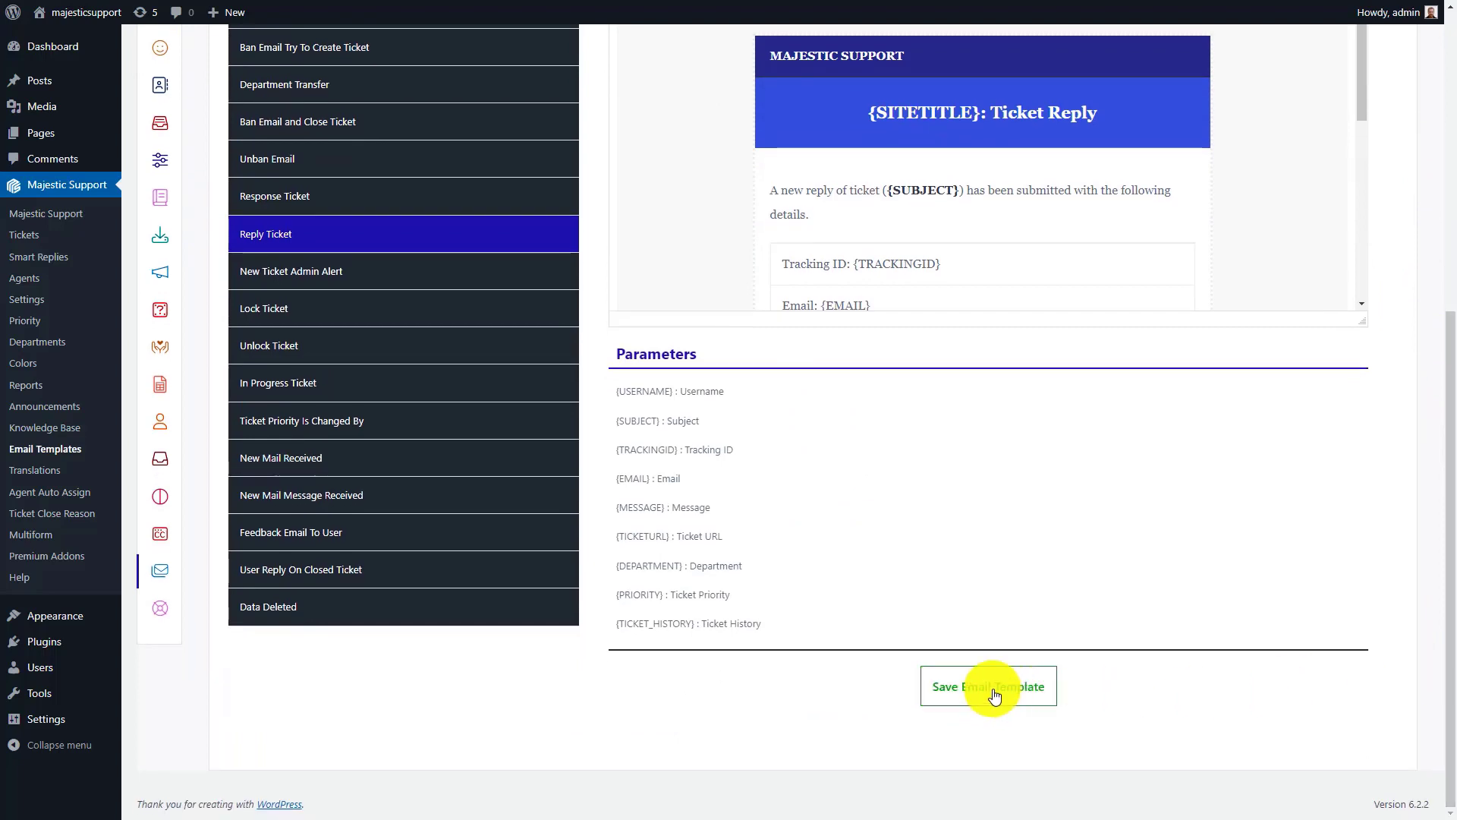
{"action": "left_click", "coordinate": [991, 690]}
Step: In the New Ticket Admin Alert email template, append [{TRACKINGID}] to the subject "{SITETITLE}: Ticket Received" and save the template
{"action": "scroll", "coordinate": [1434, 530], "scroll_direction": "down", "scroll_amount": 3}
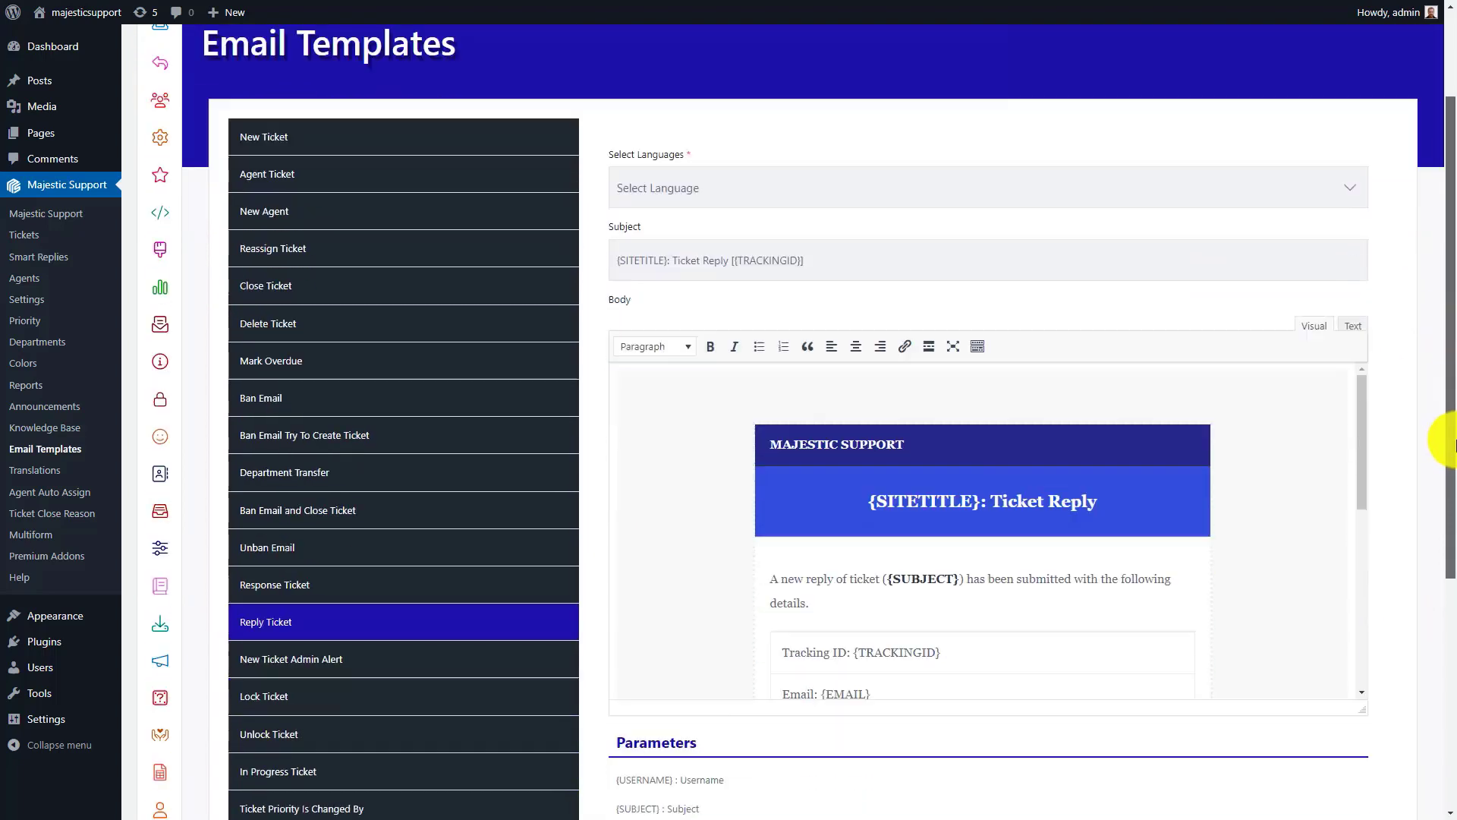
{"action": "left_click", "coordinate": [269, 617]}
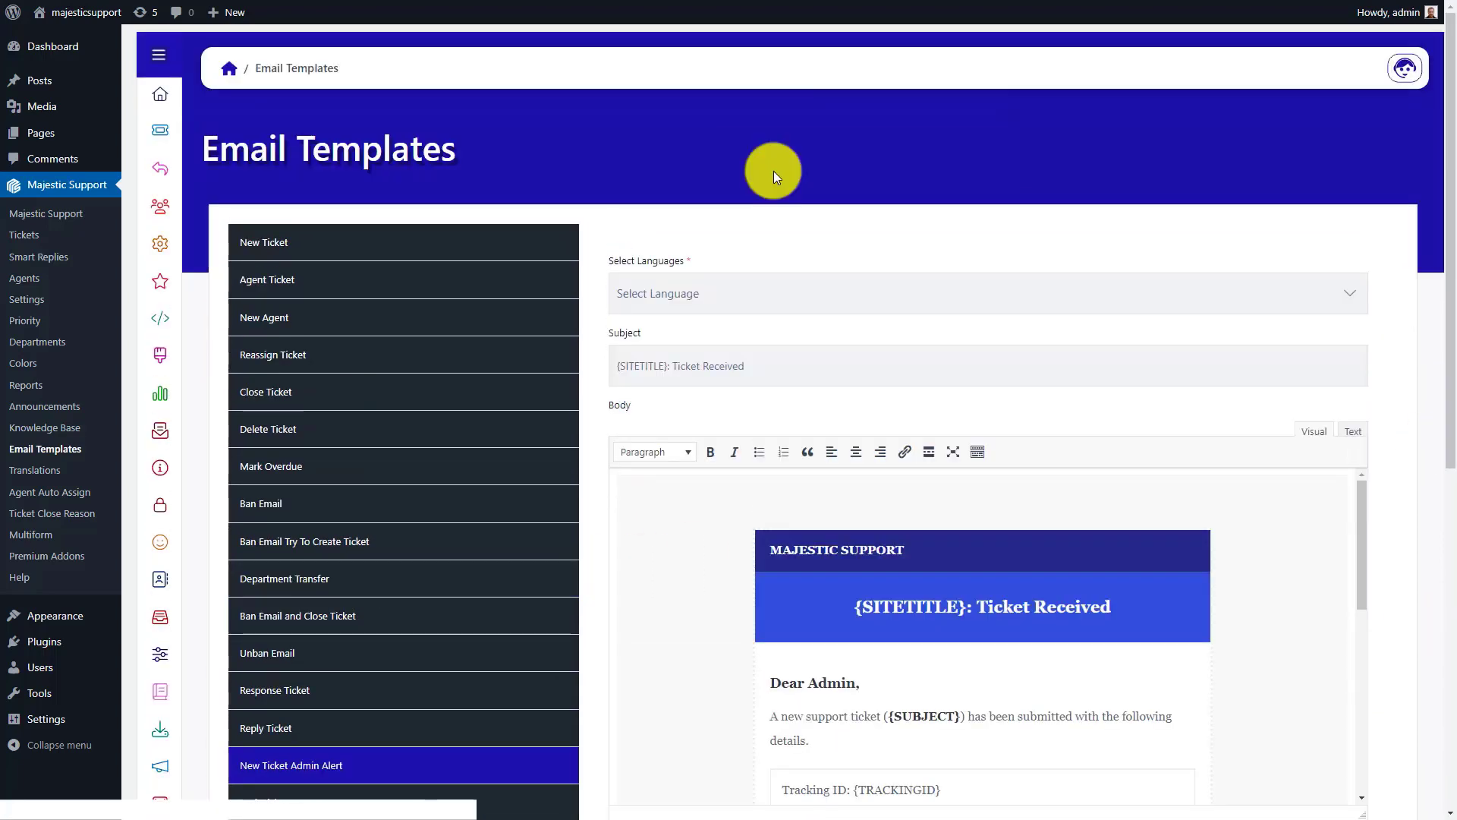
{"action": "left_click", "coordinate": [777, 369]}
{"action": "type", "text": "[{TRACKINGID}]"}
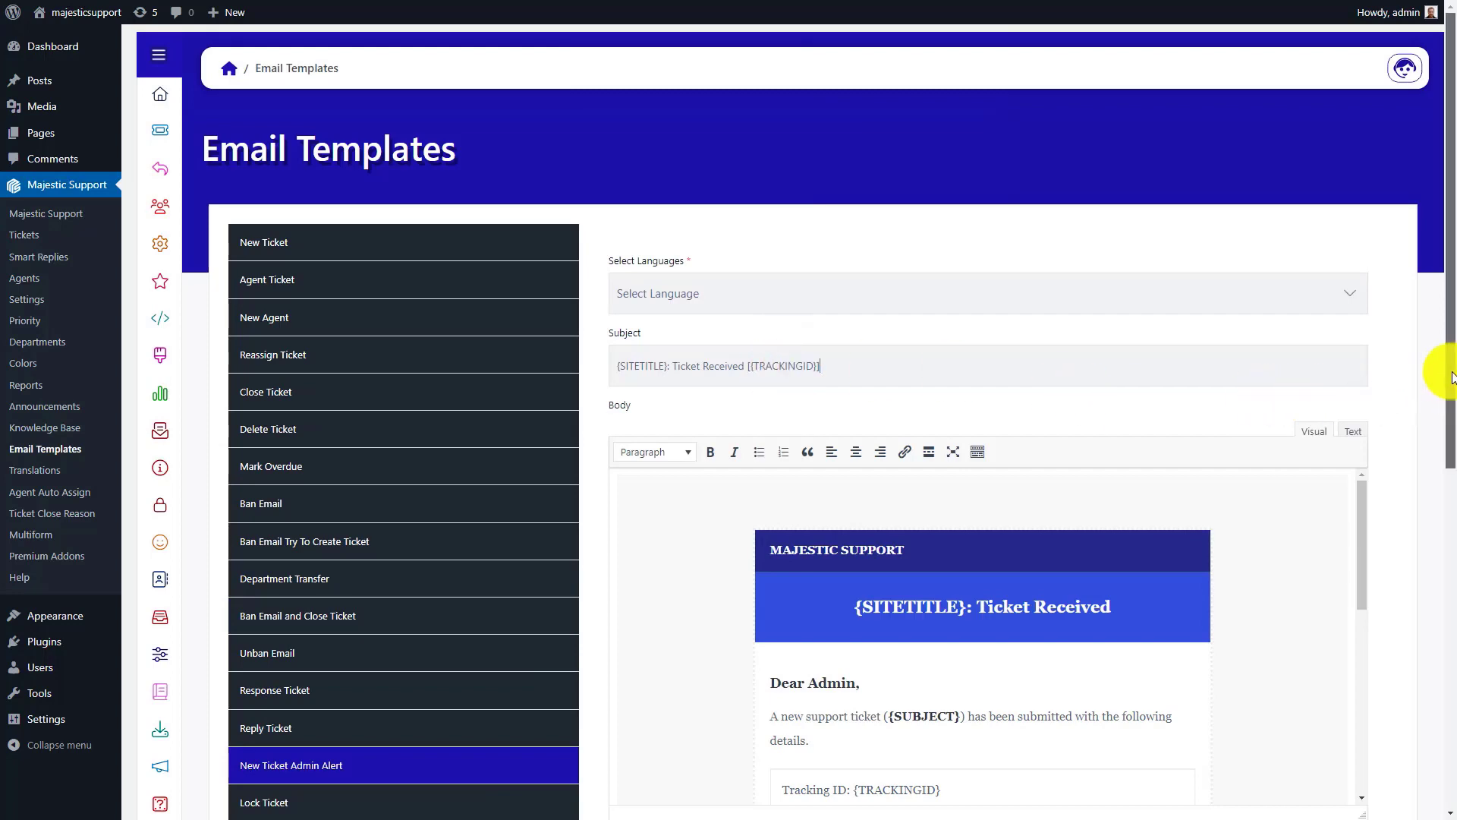
{"action": "scroll", "coordinate": [1451, 377], "scroll_direction": "down", "scroll_amount": 6}
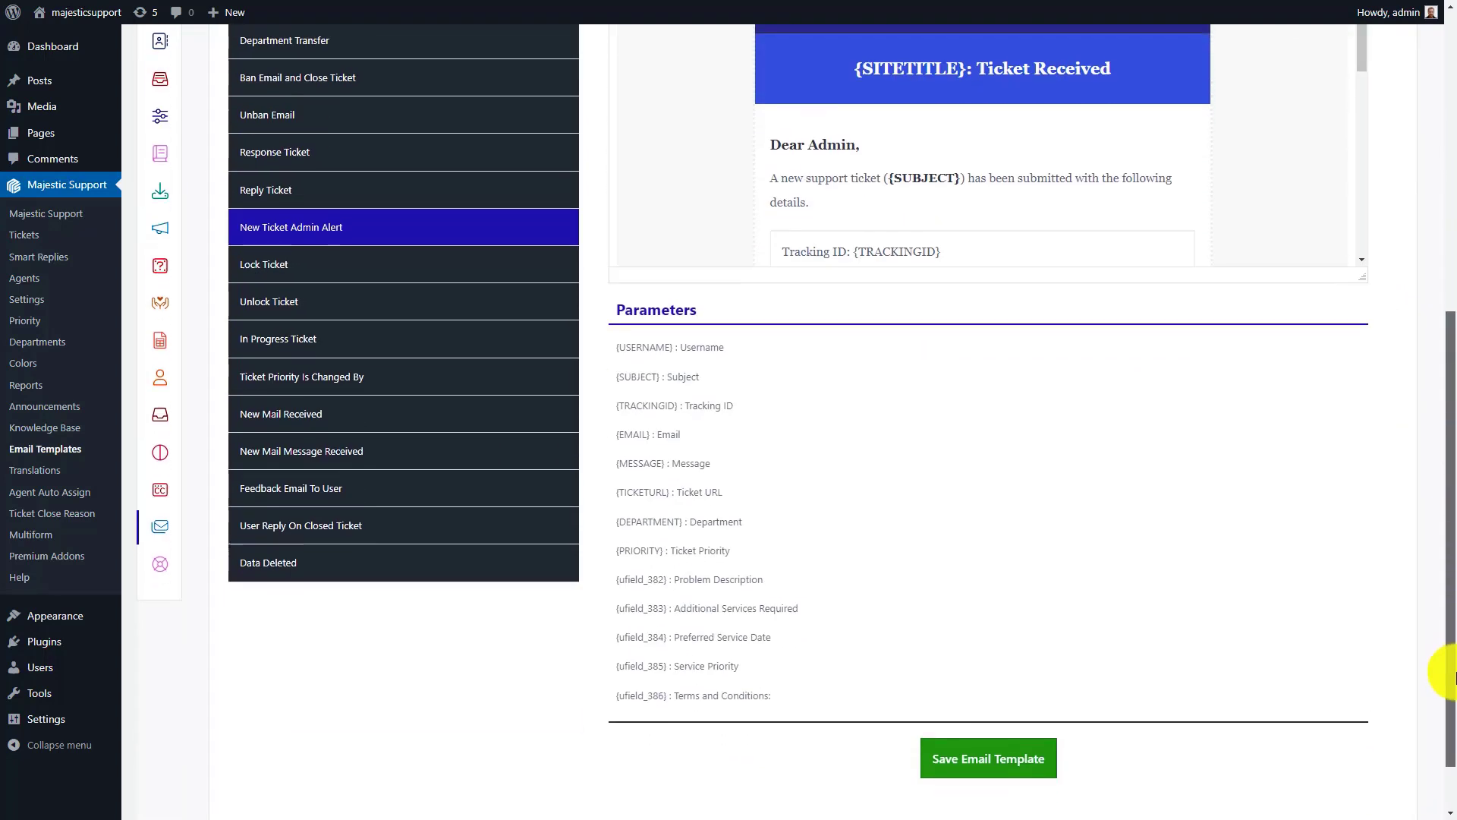
{"action": "left_click", "coordinate": [983, 759]}
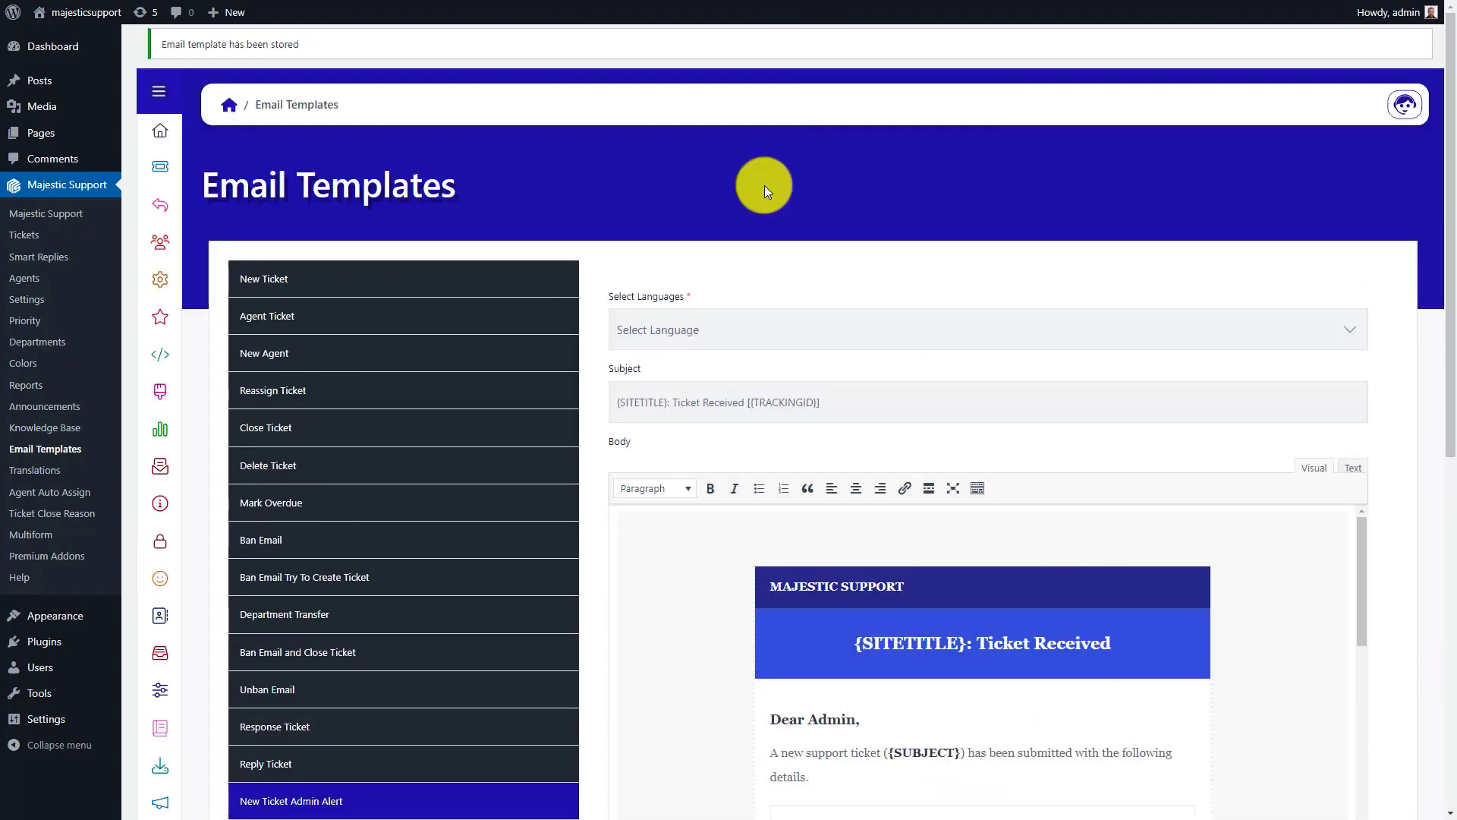